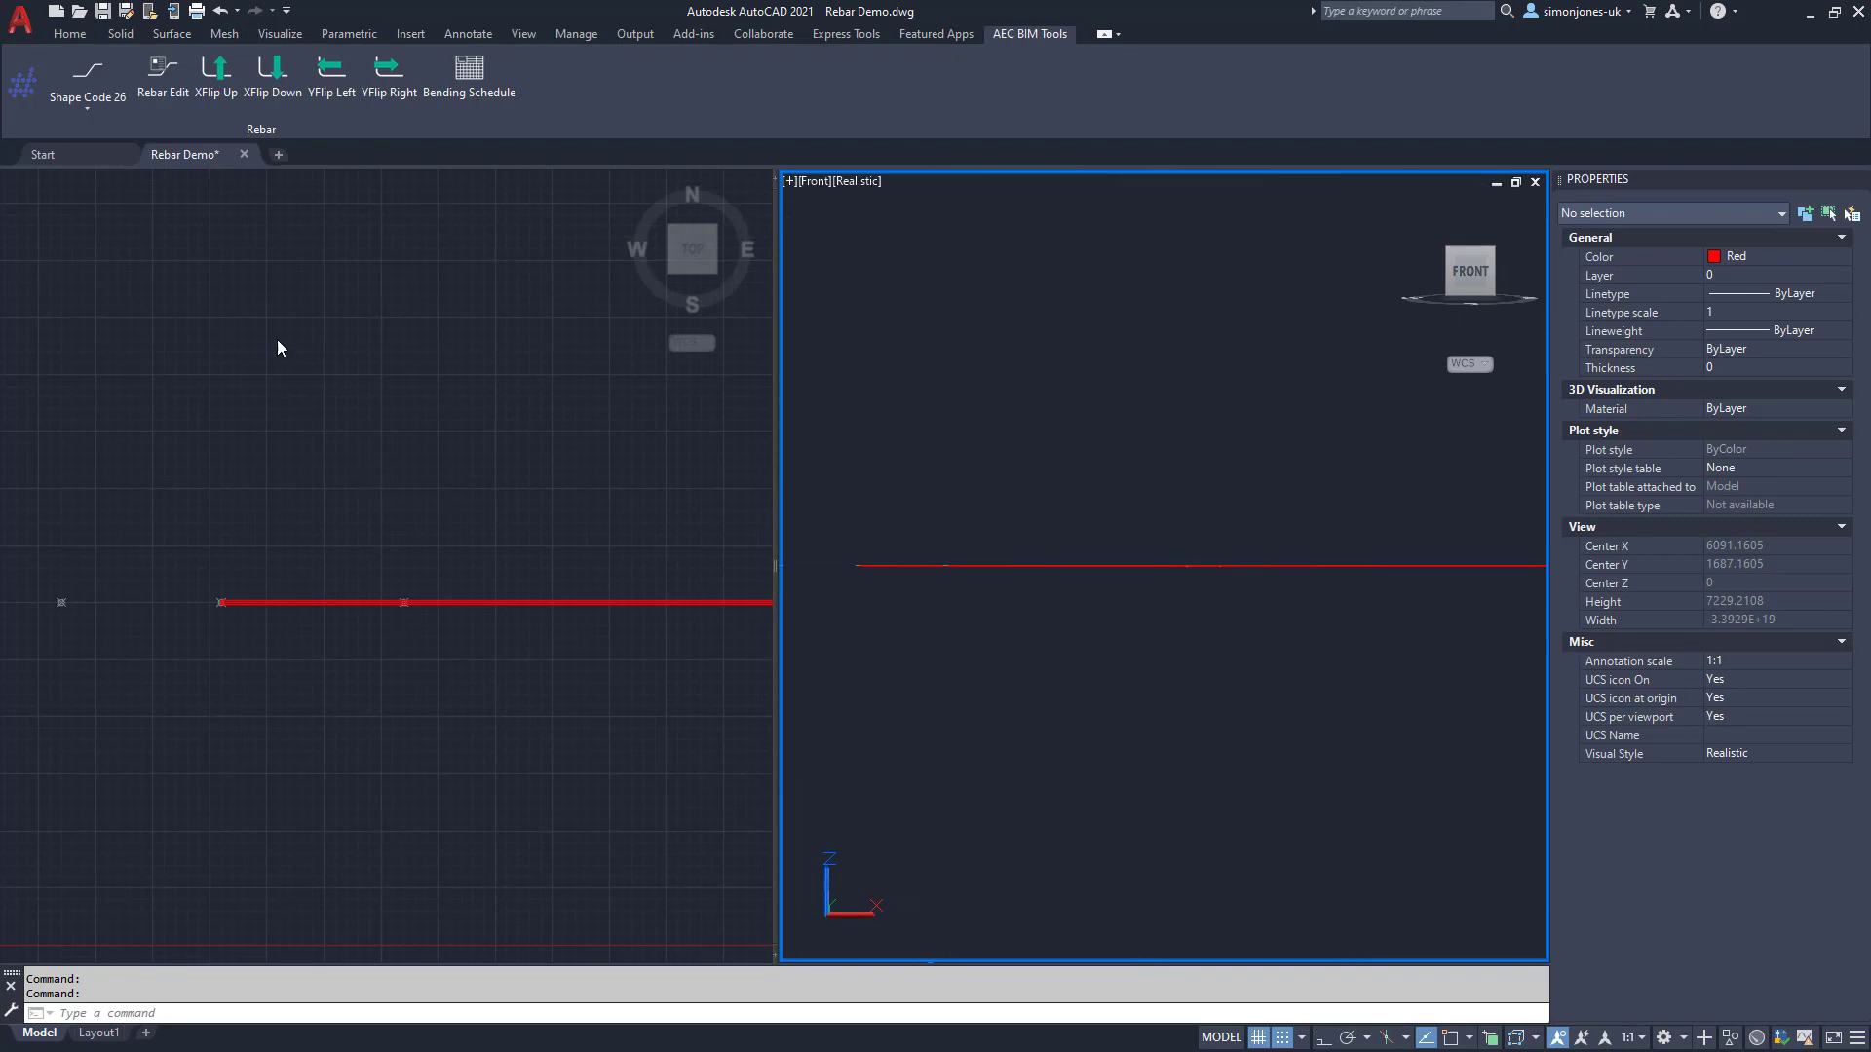
# Step: Flip the red shape 26 bar up with XFlip Up in the plan view
pyautogui.click(224, 114)
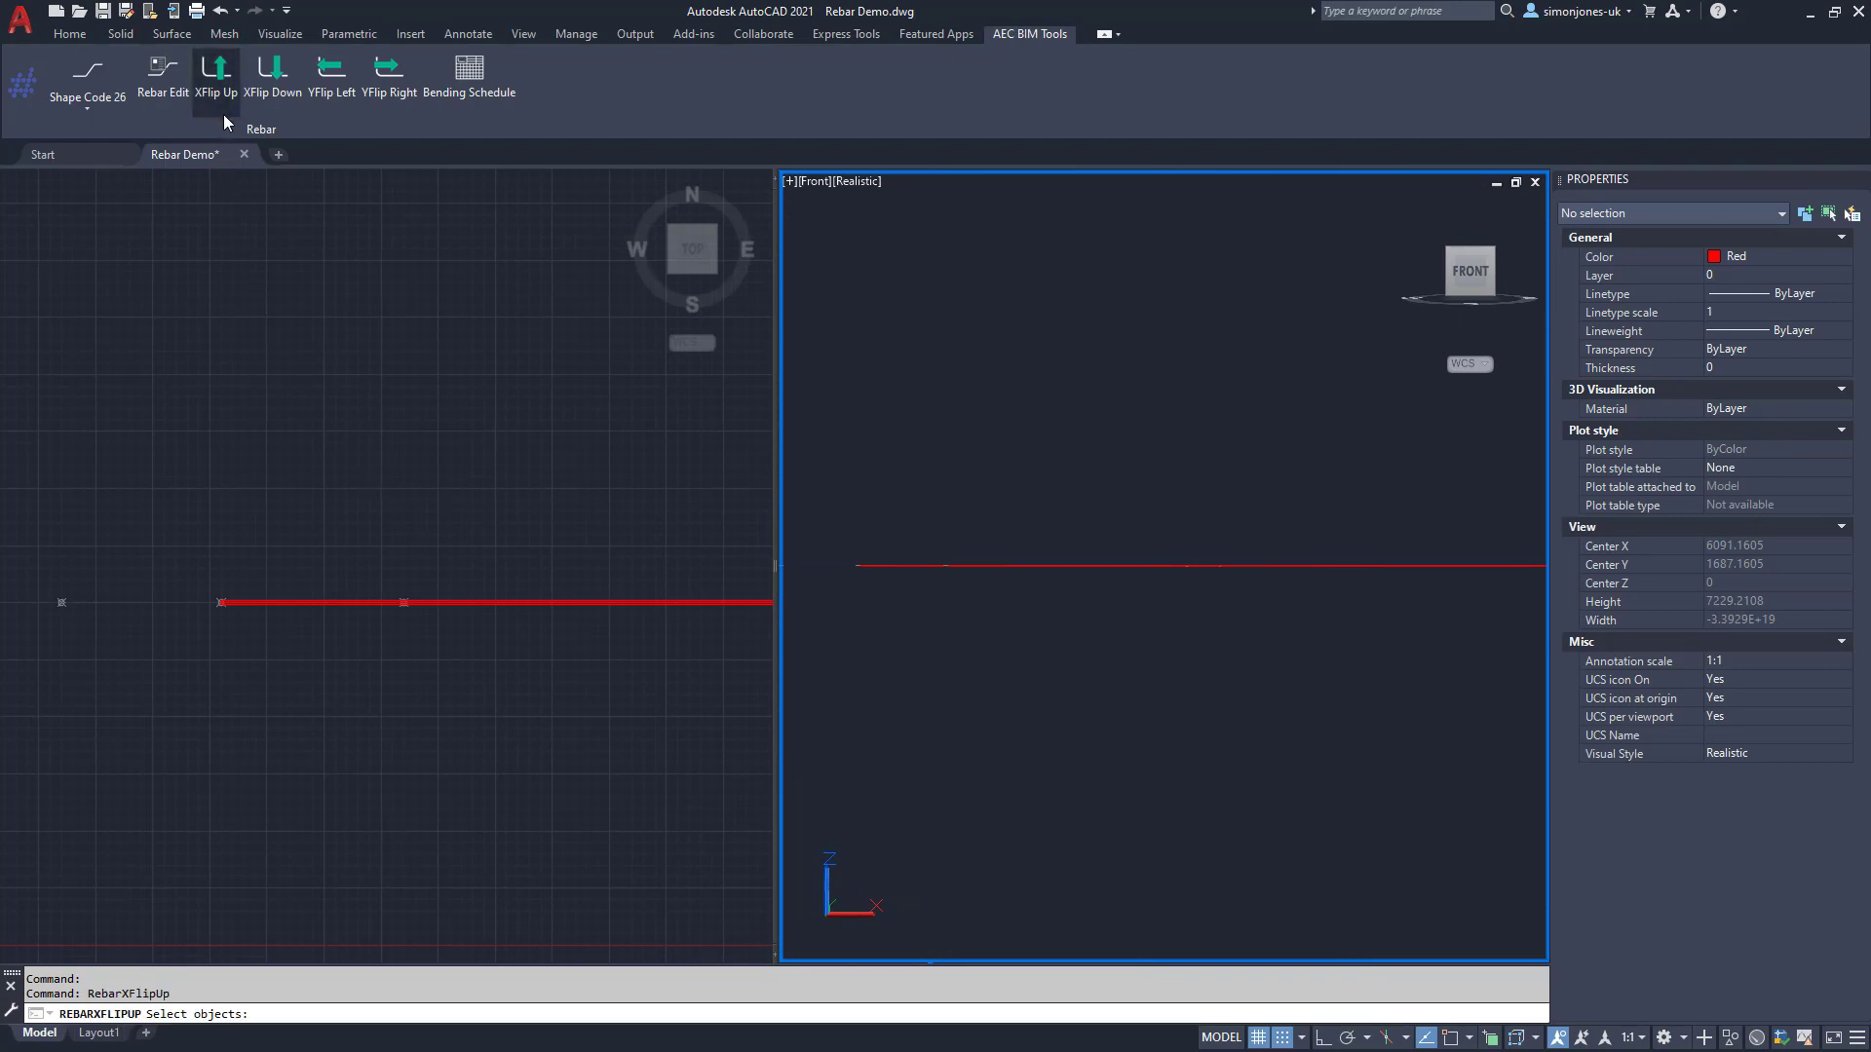
pyautogui.click(284, 551)
pyautogui.click(283, 601)
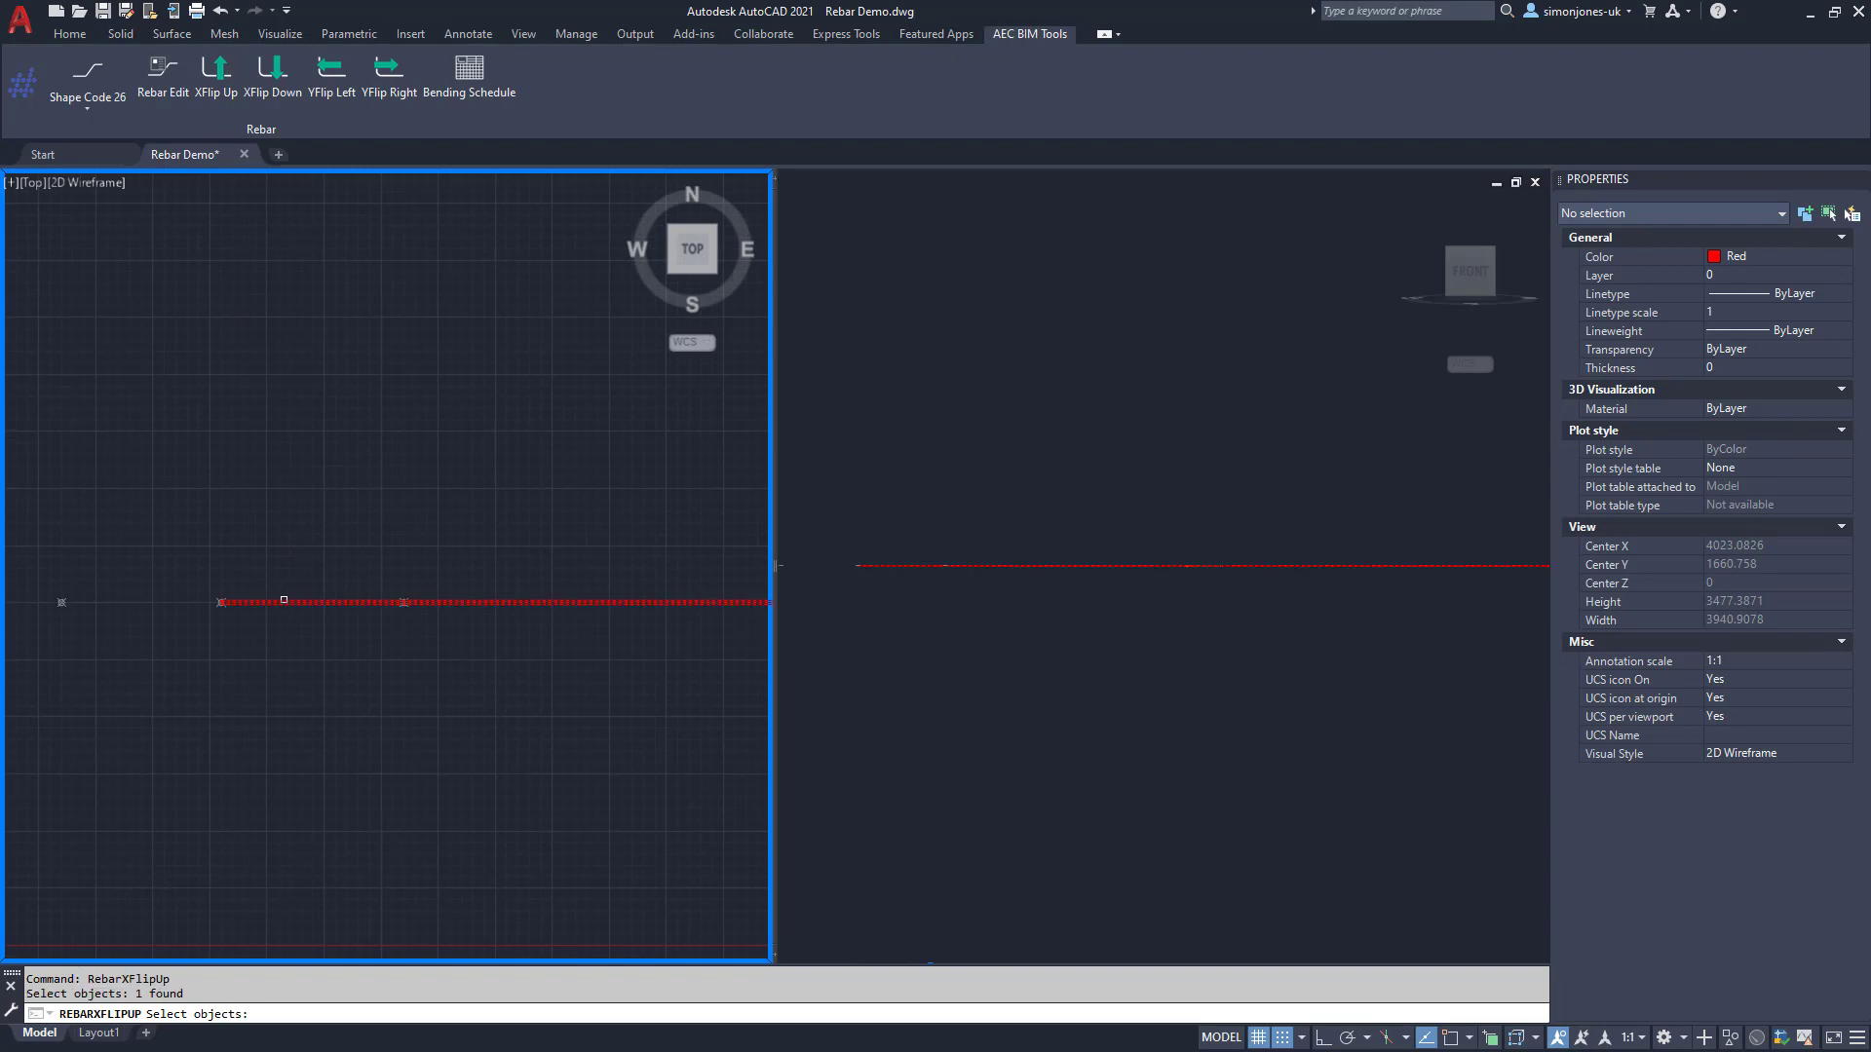
pyautogui.press('Return')
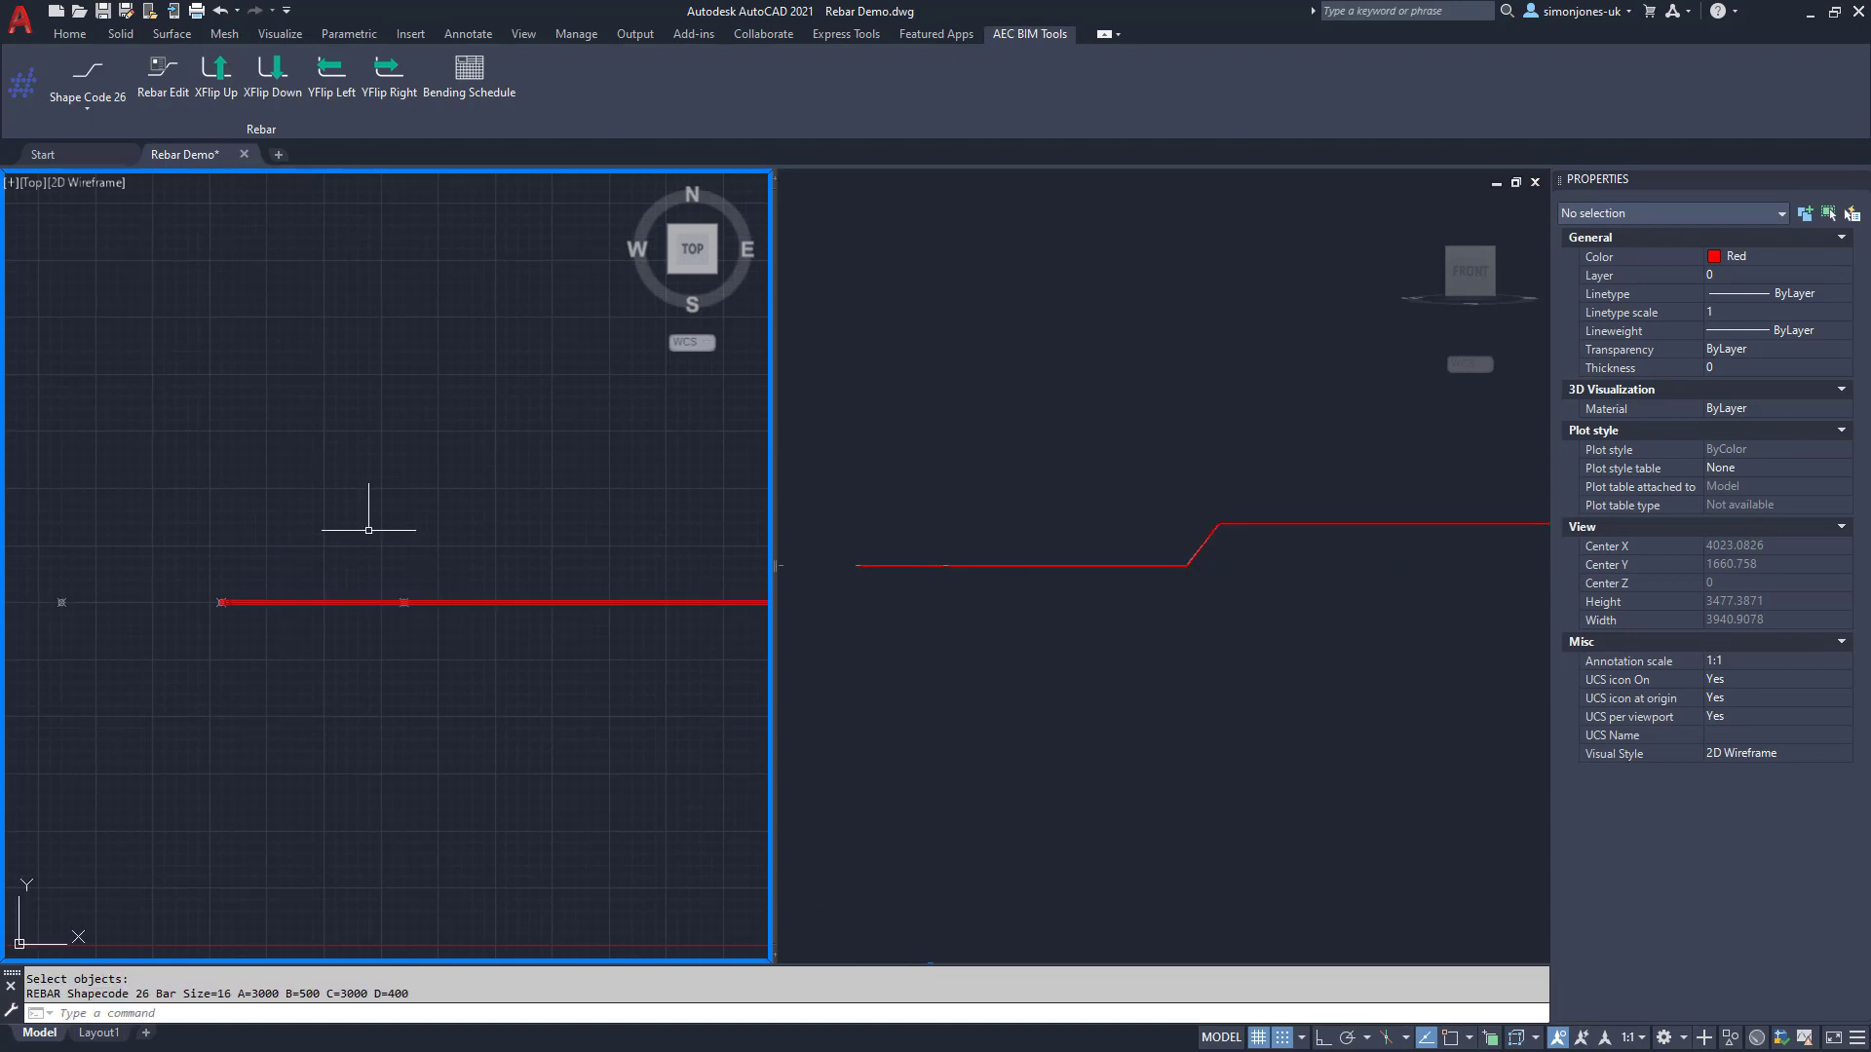
# Step: Flip the bar left with YFlip Left so it stands upright with its crank
pyautogui.click(311, 98)
pyautogui.click(319, 604)
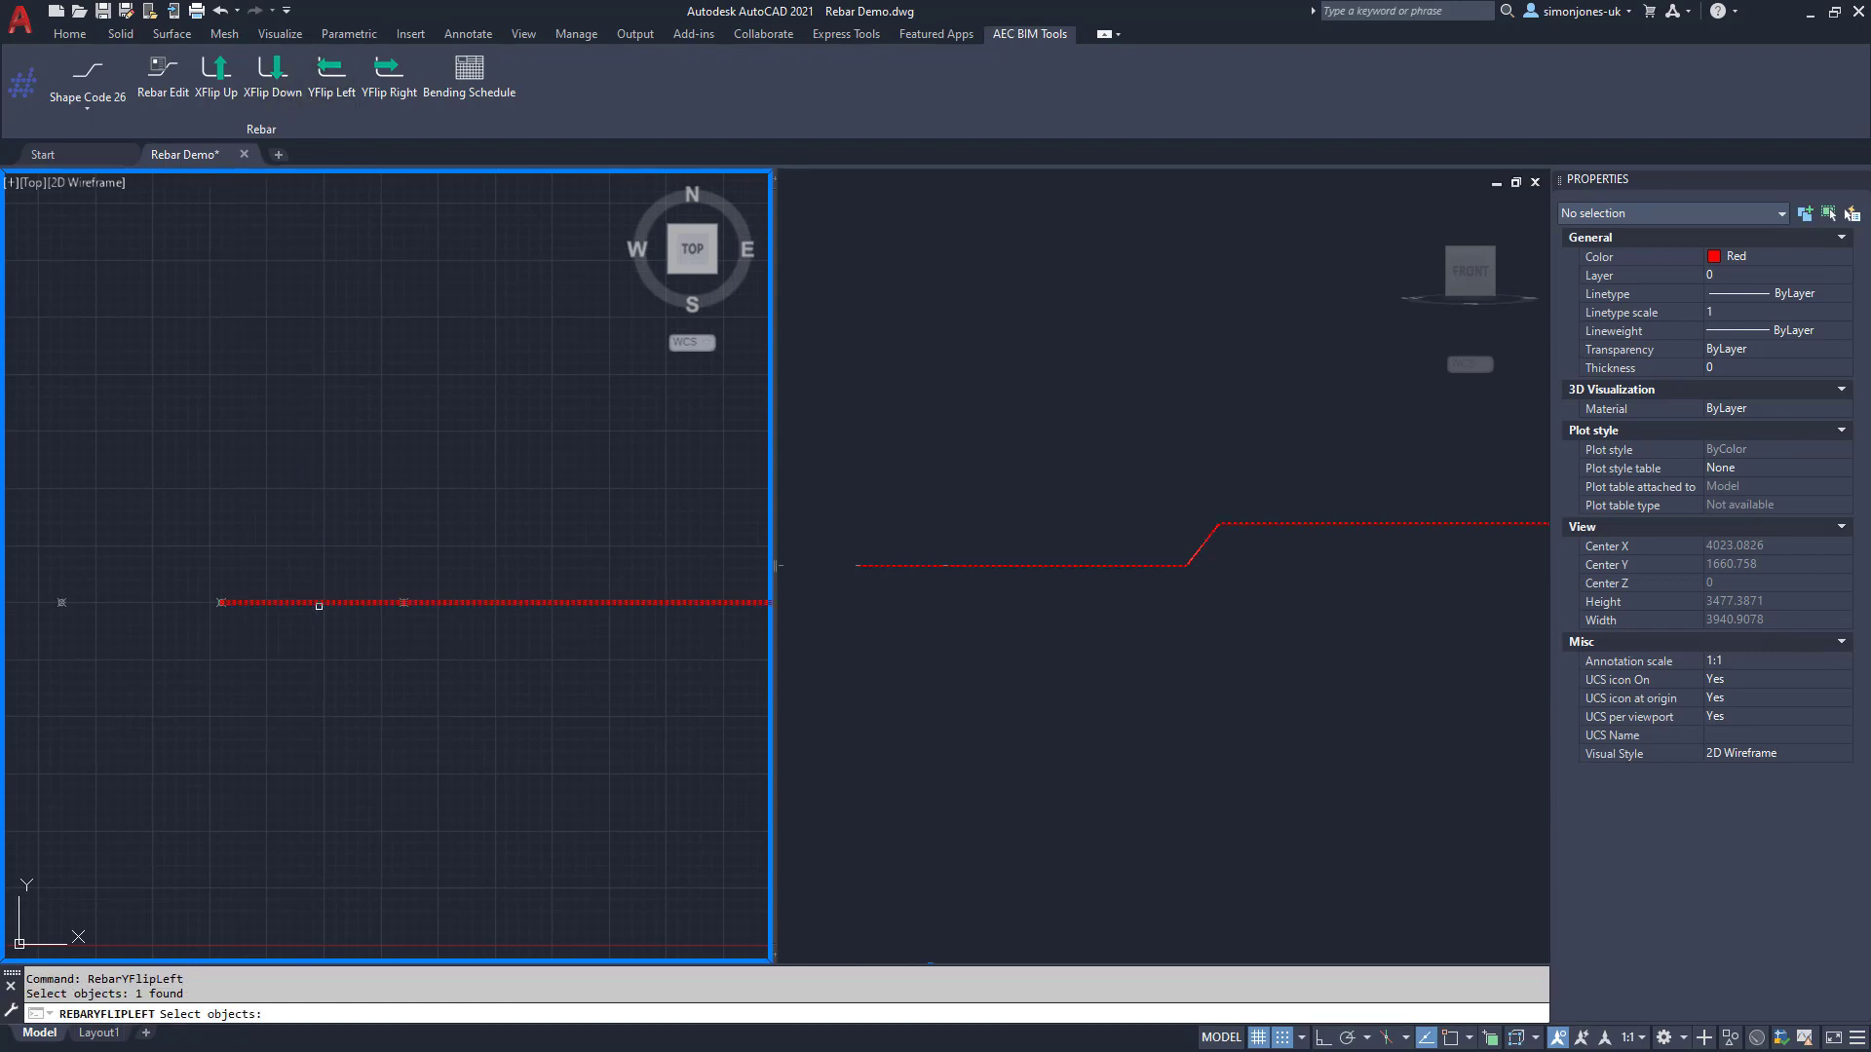
pyautogui.press('Return')
pyautogui.click(1102, 681)
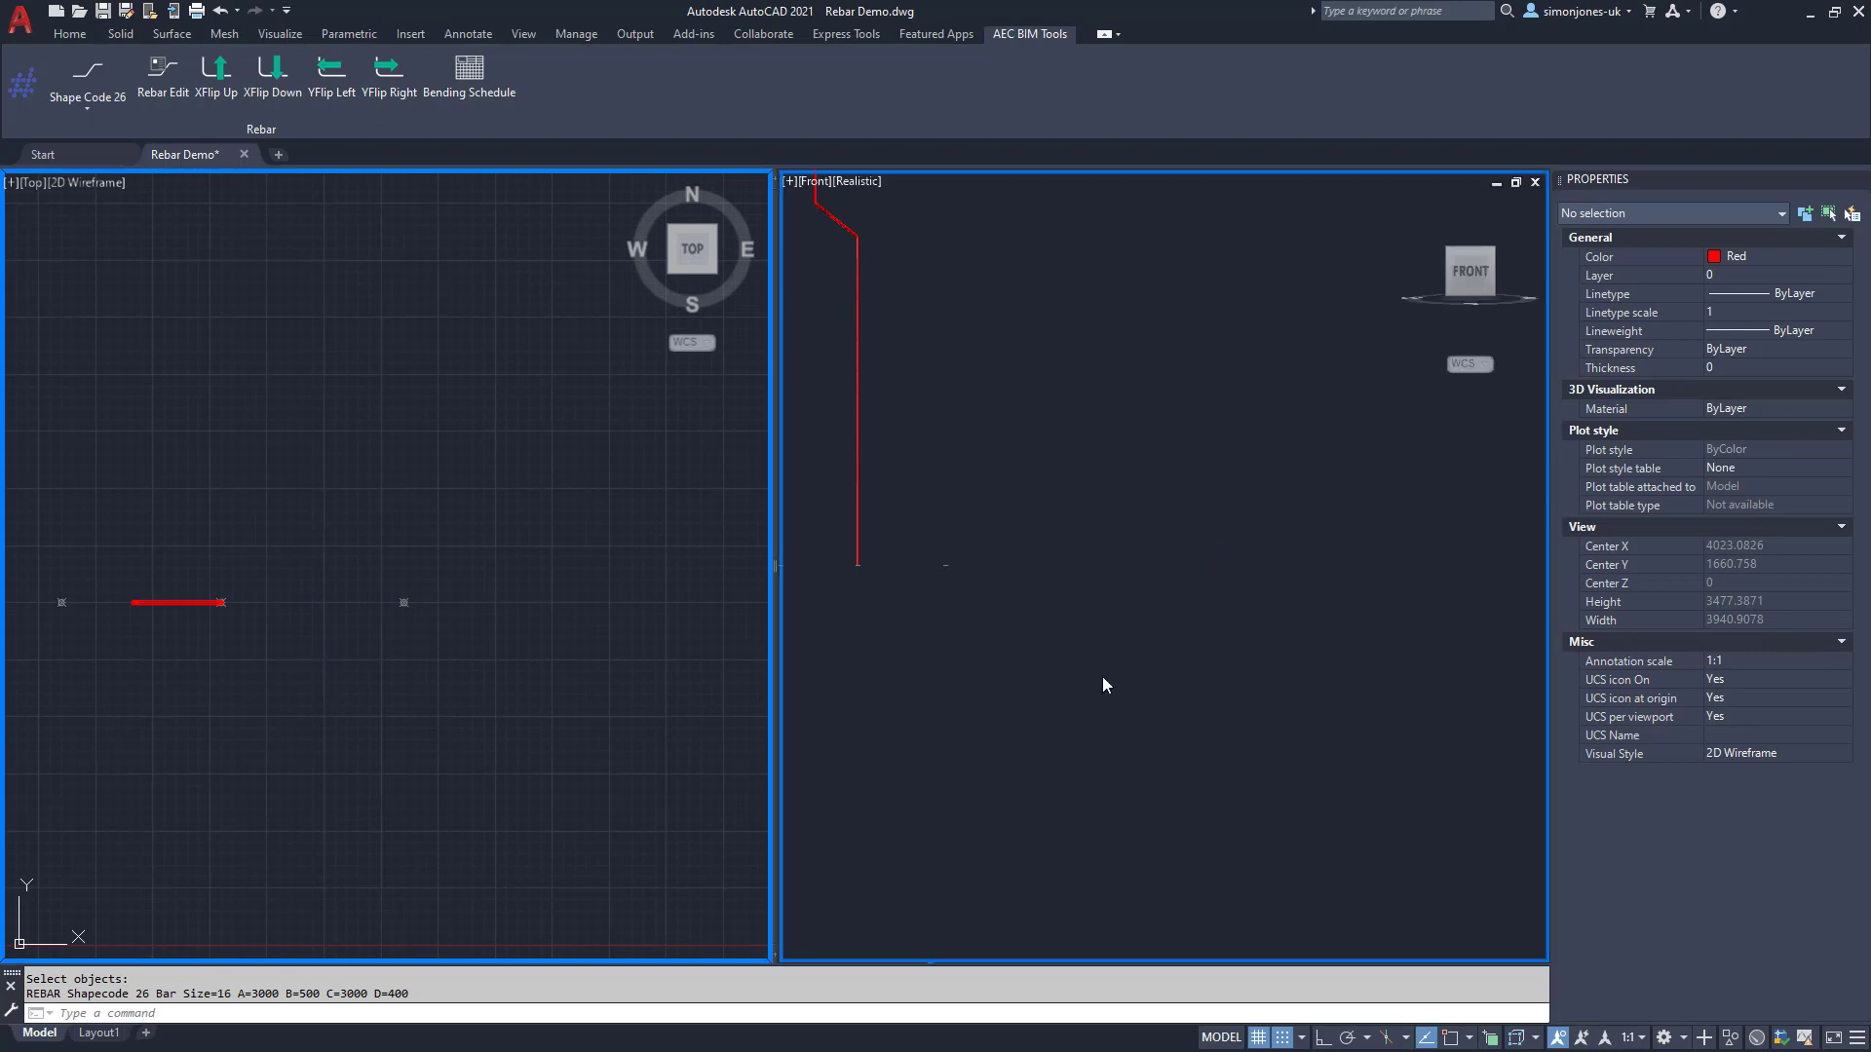
pyautogui.moveTo(1091, 598); pyautogui.dragTo(1461, 868, button='middle')
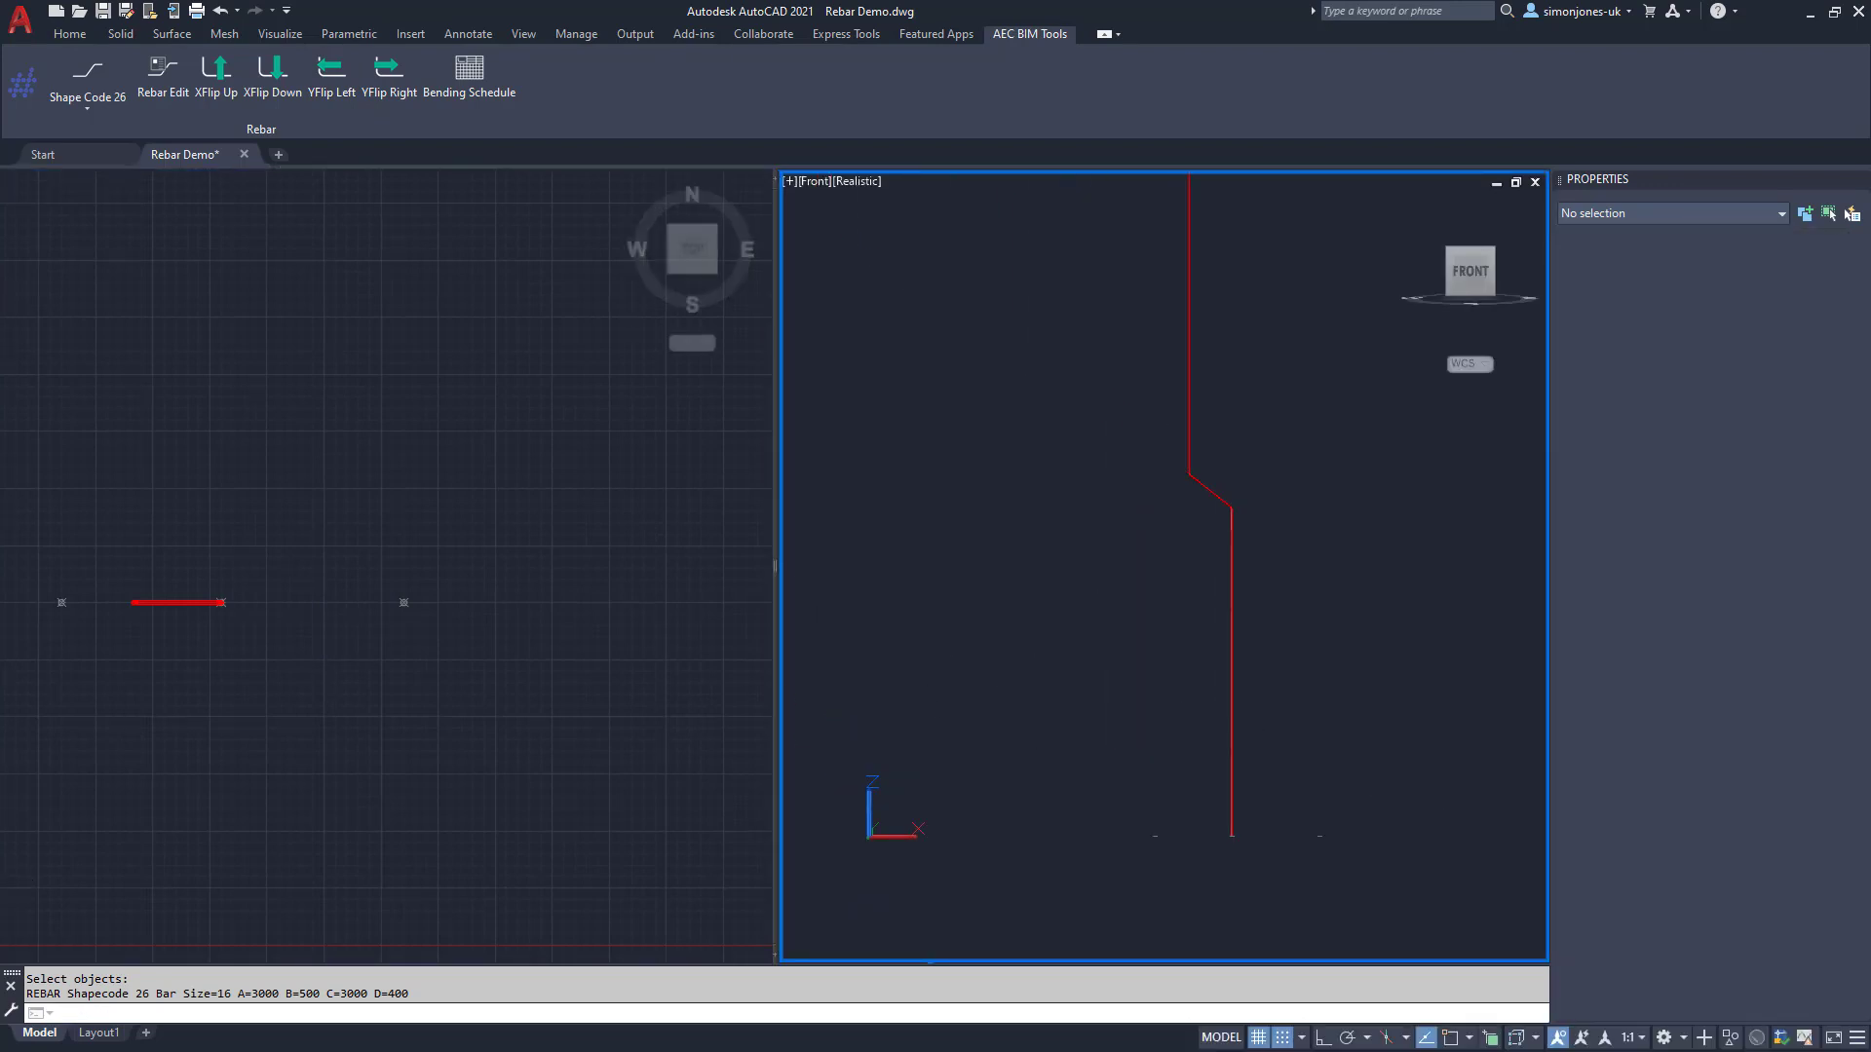
pyautogui.click(332, 717)
pyautogui.moveTo(217, 667); pyautogui.dragTo(527, 726, button='middle')
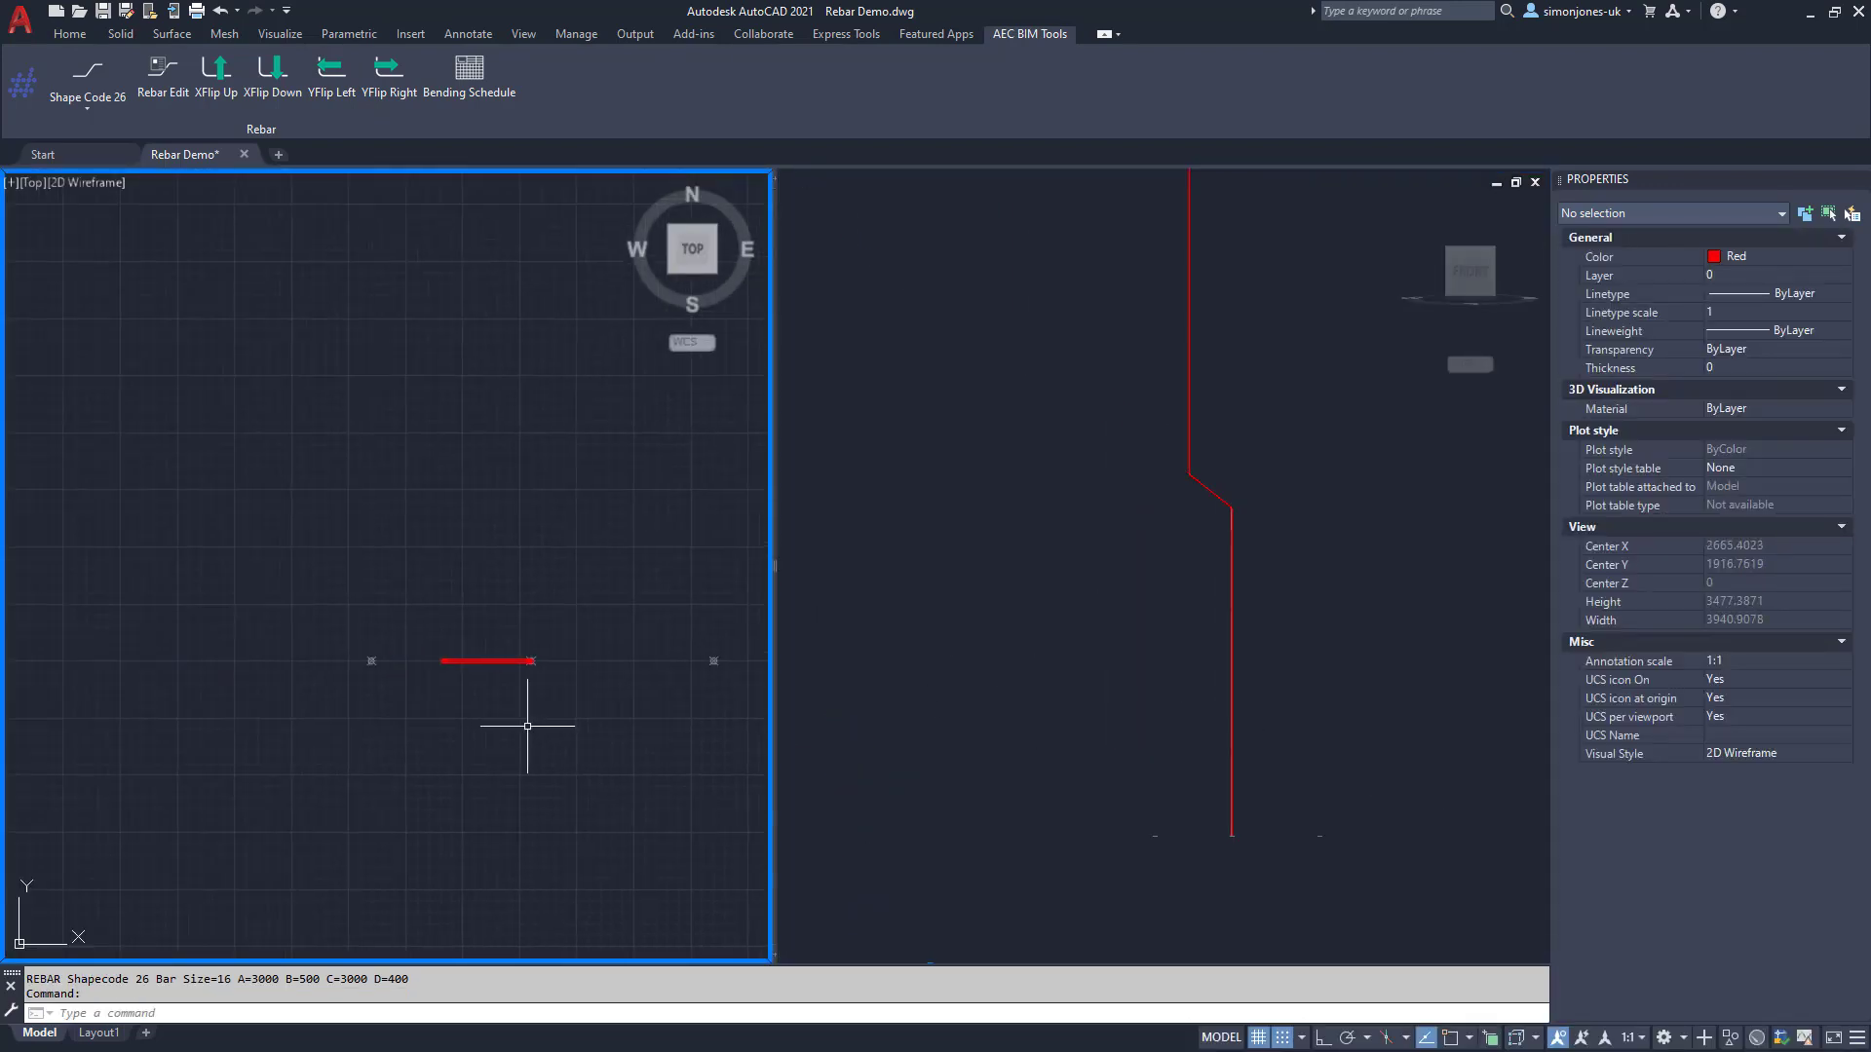
# Step: Start a polar array (AR) of the upright bar centred on the centre marker
pyautogui.scroll(2, 527, 726)
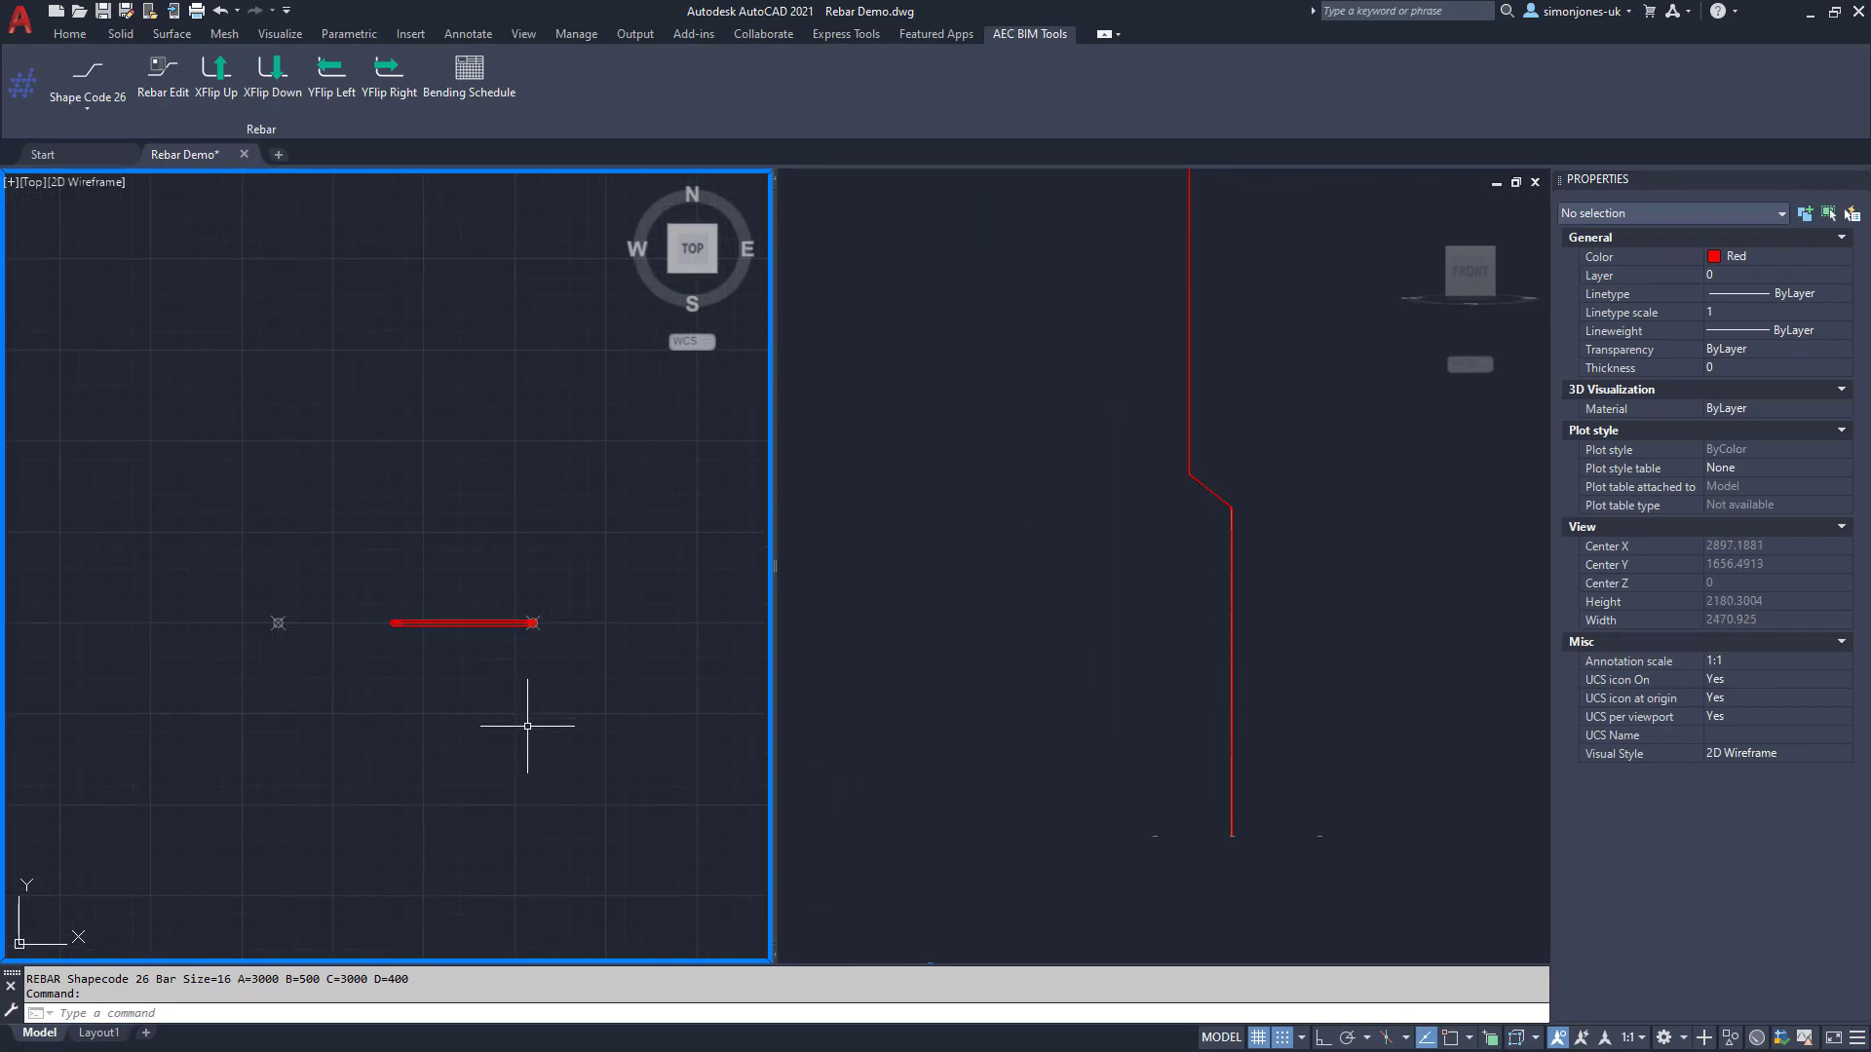
pyautogui.write('ar')
pyautogui.press('Return')
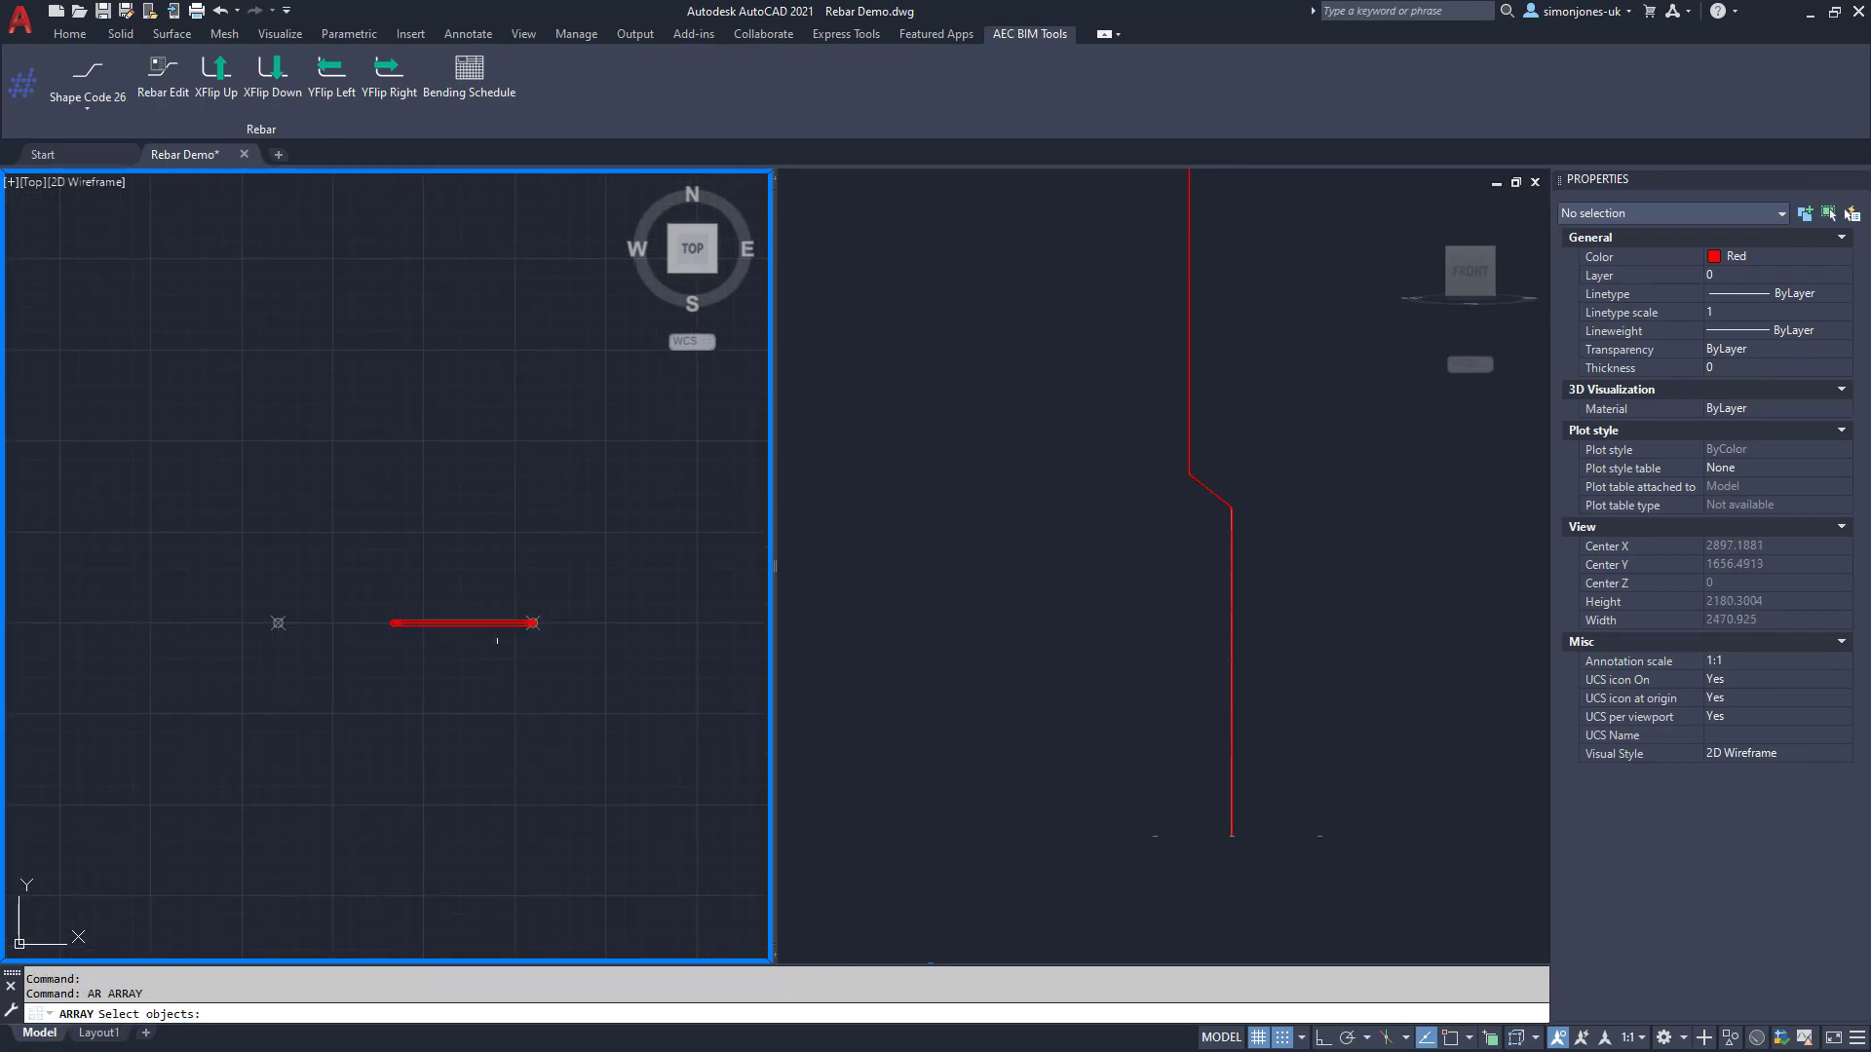
pyautogui.click(499, 625)
pyautogui.press('Return')
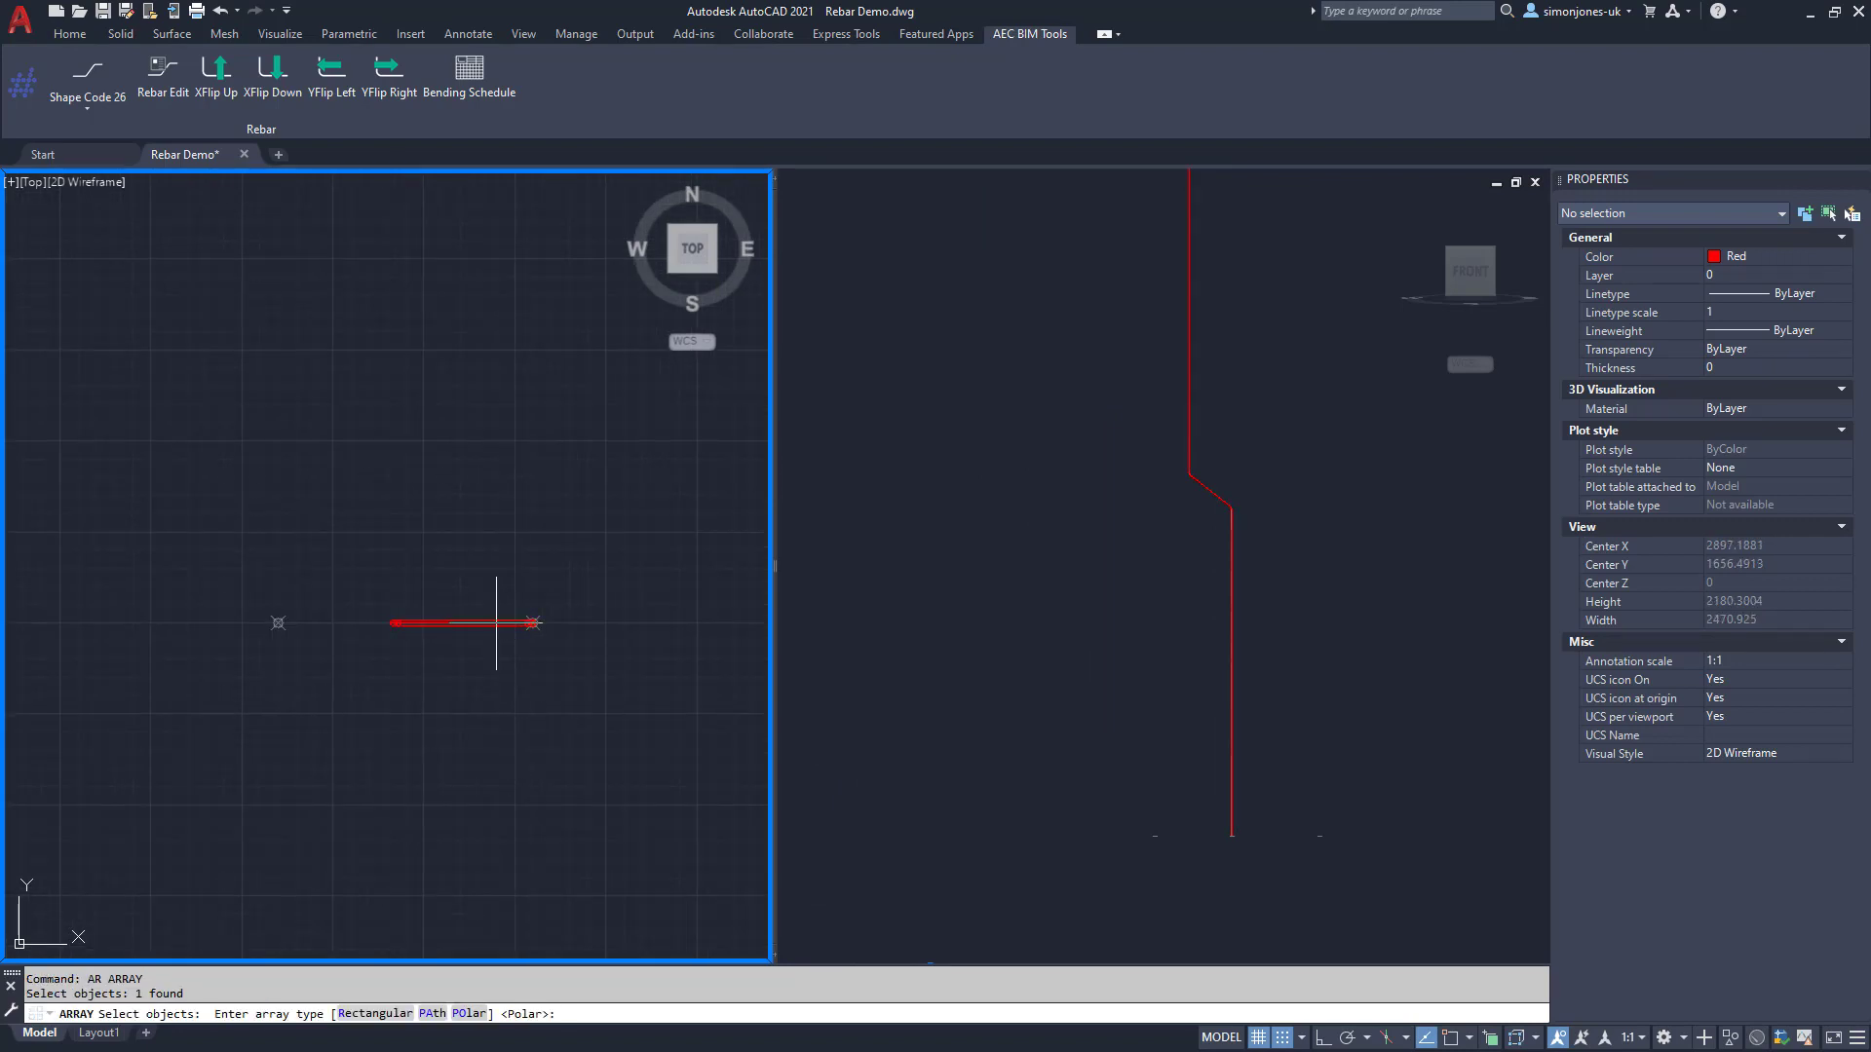
pyautogui.press('Return')
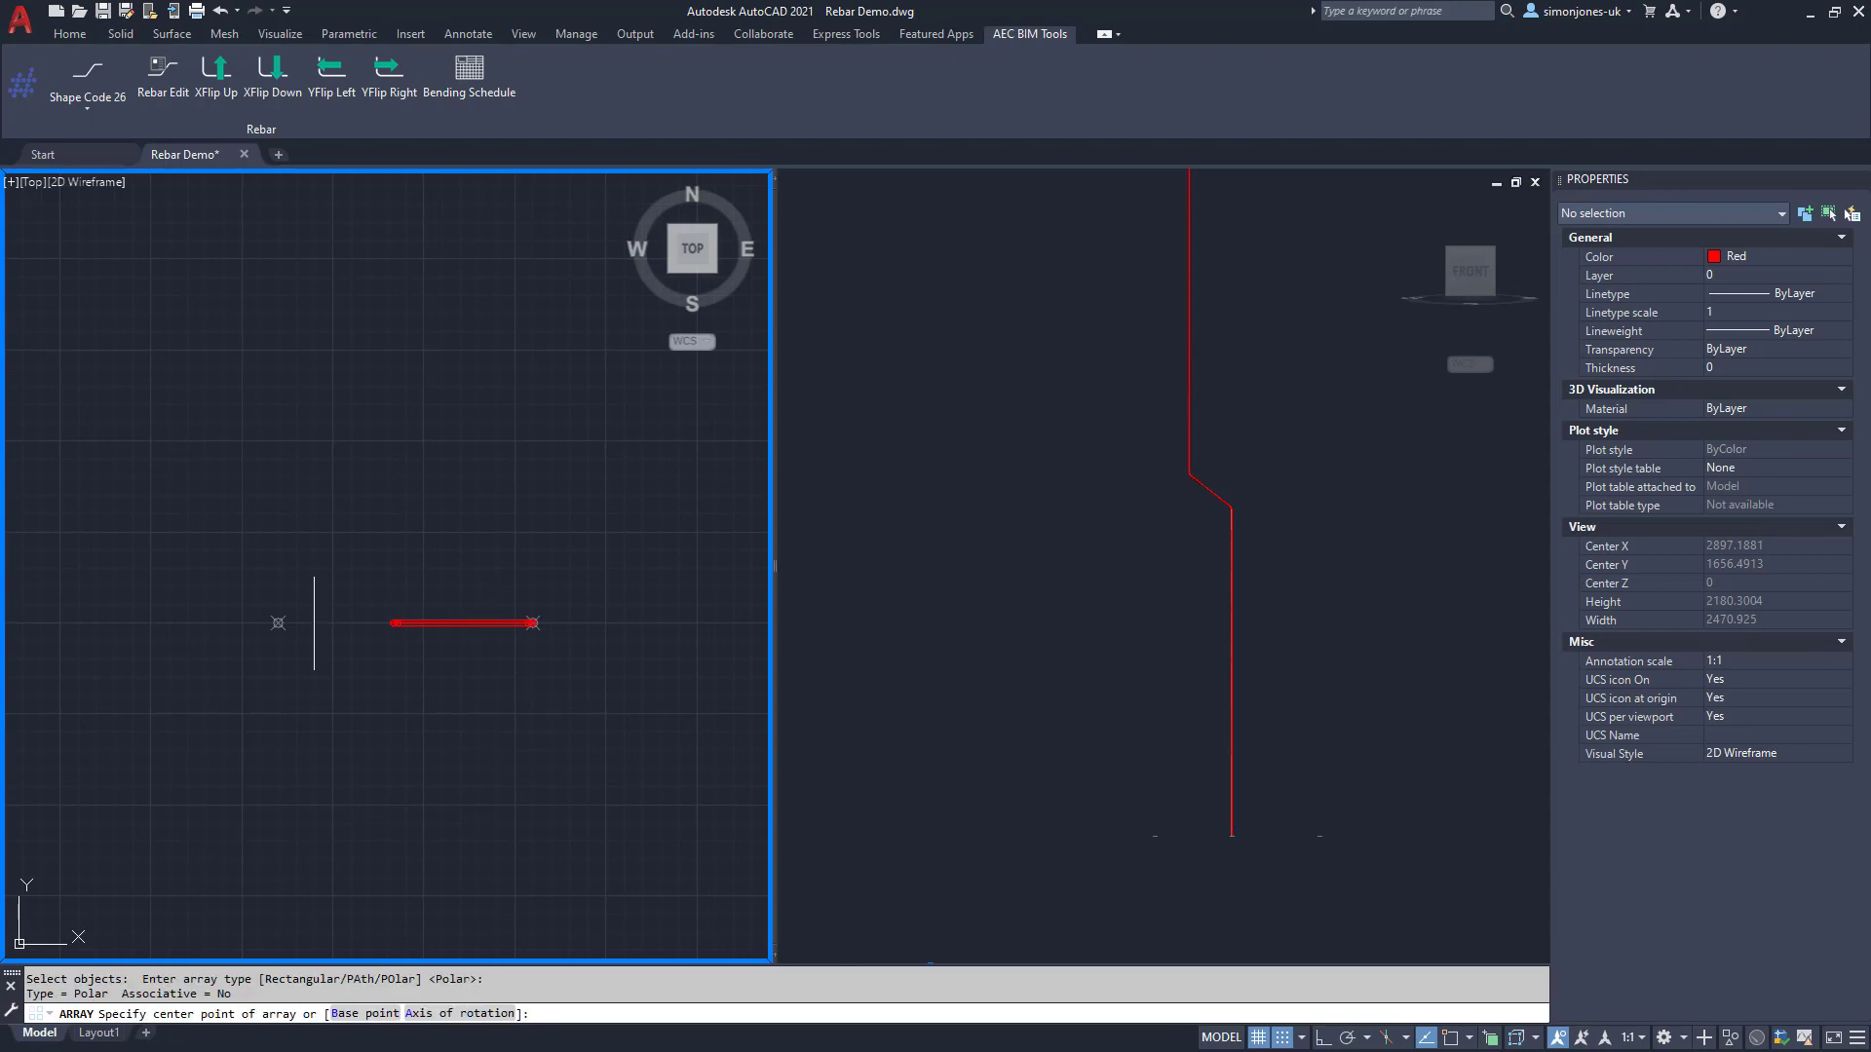
pyautogui.click(277, 623)
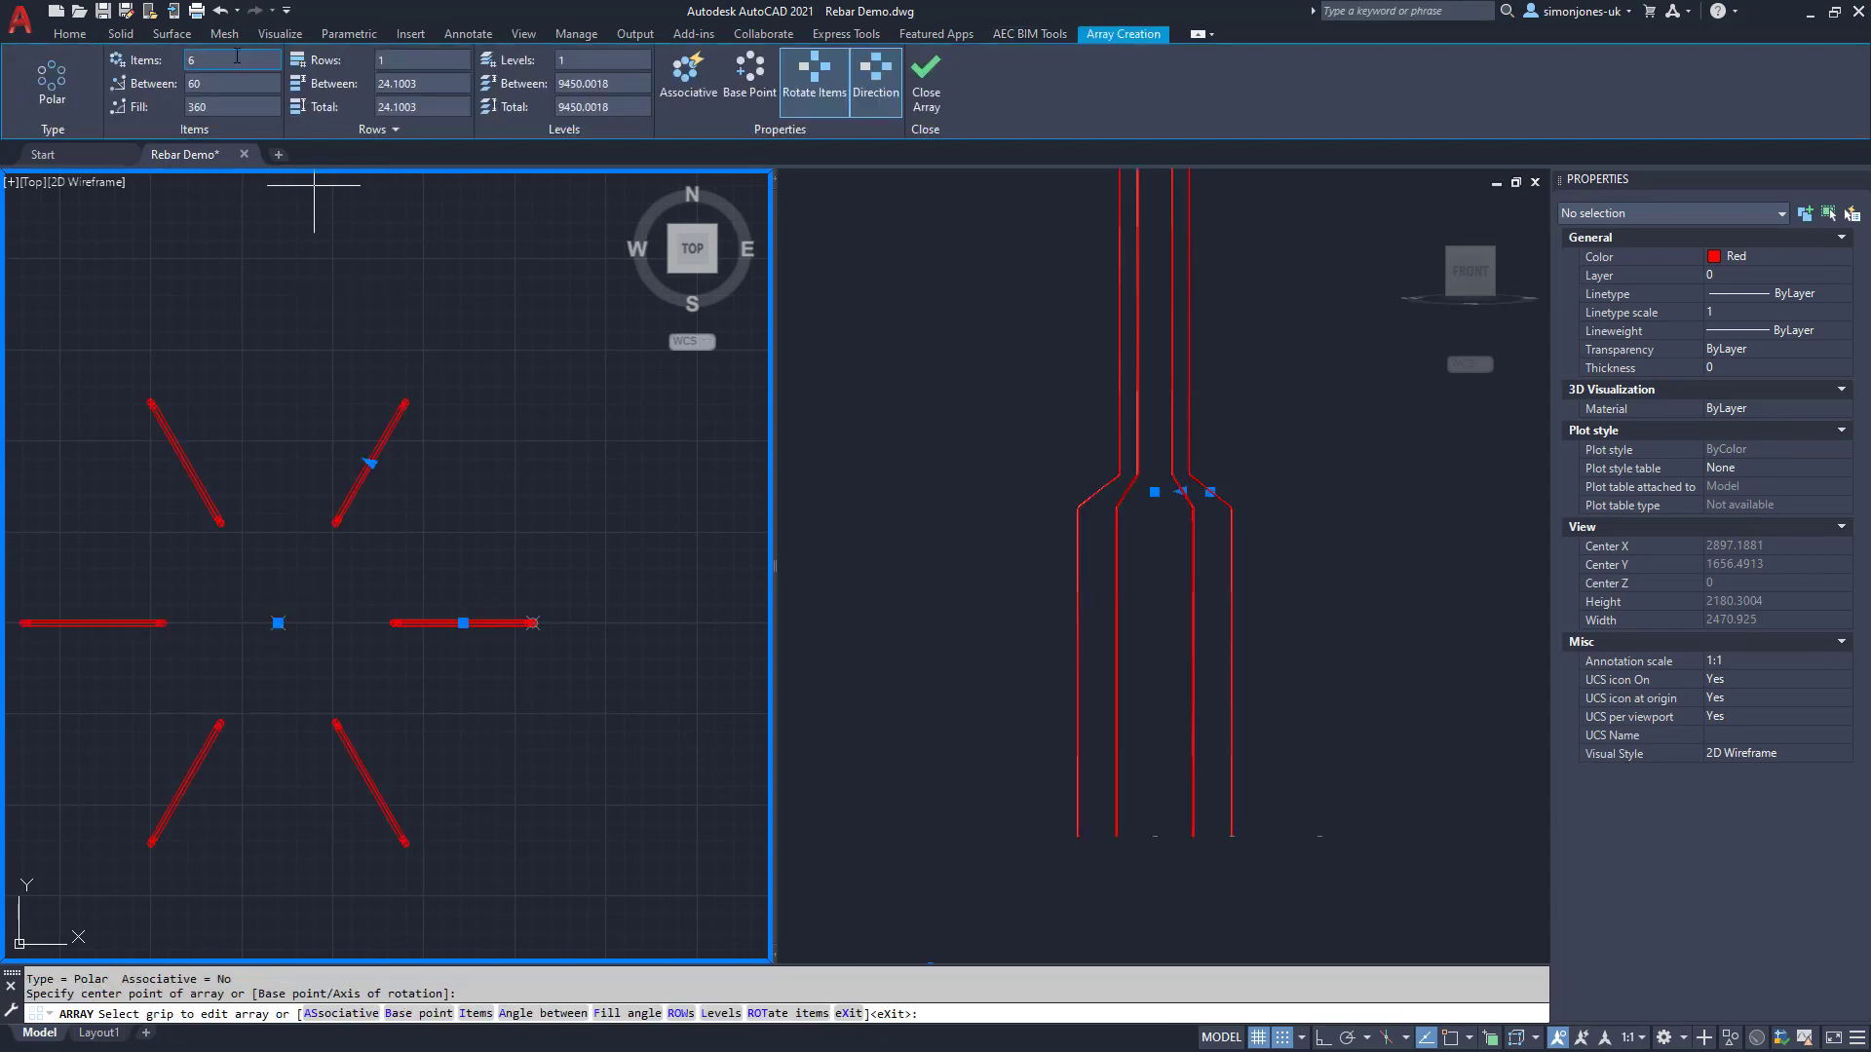
# Step: Set the polar array to 12 items and close the array
pyautogui.click(190, 61)
pyautogui.write('12')
pyautogui.press('Return')
pyautogui.click(926, 103)
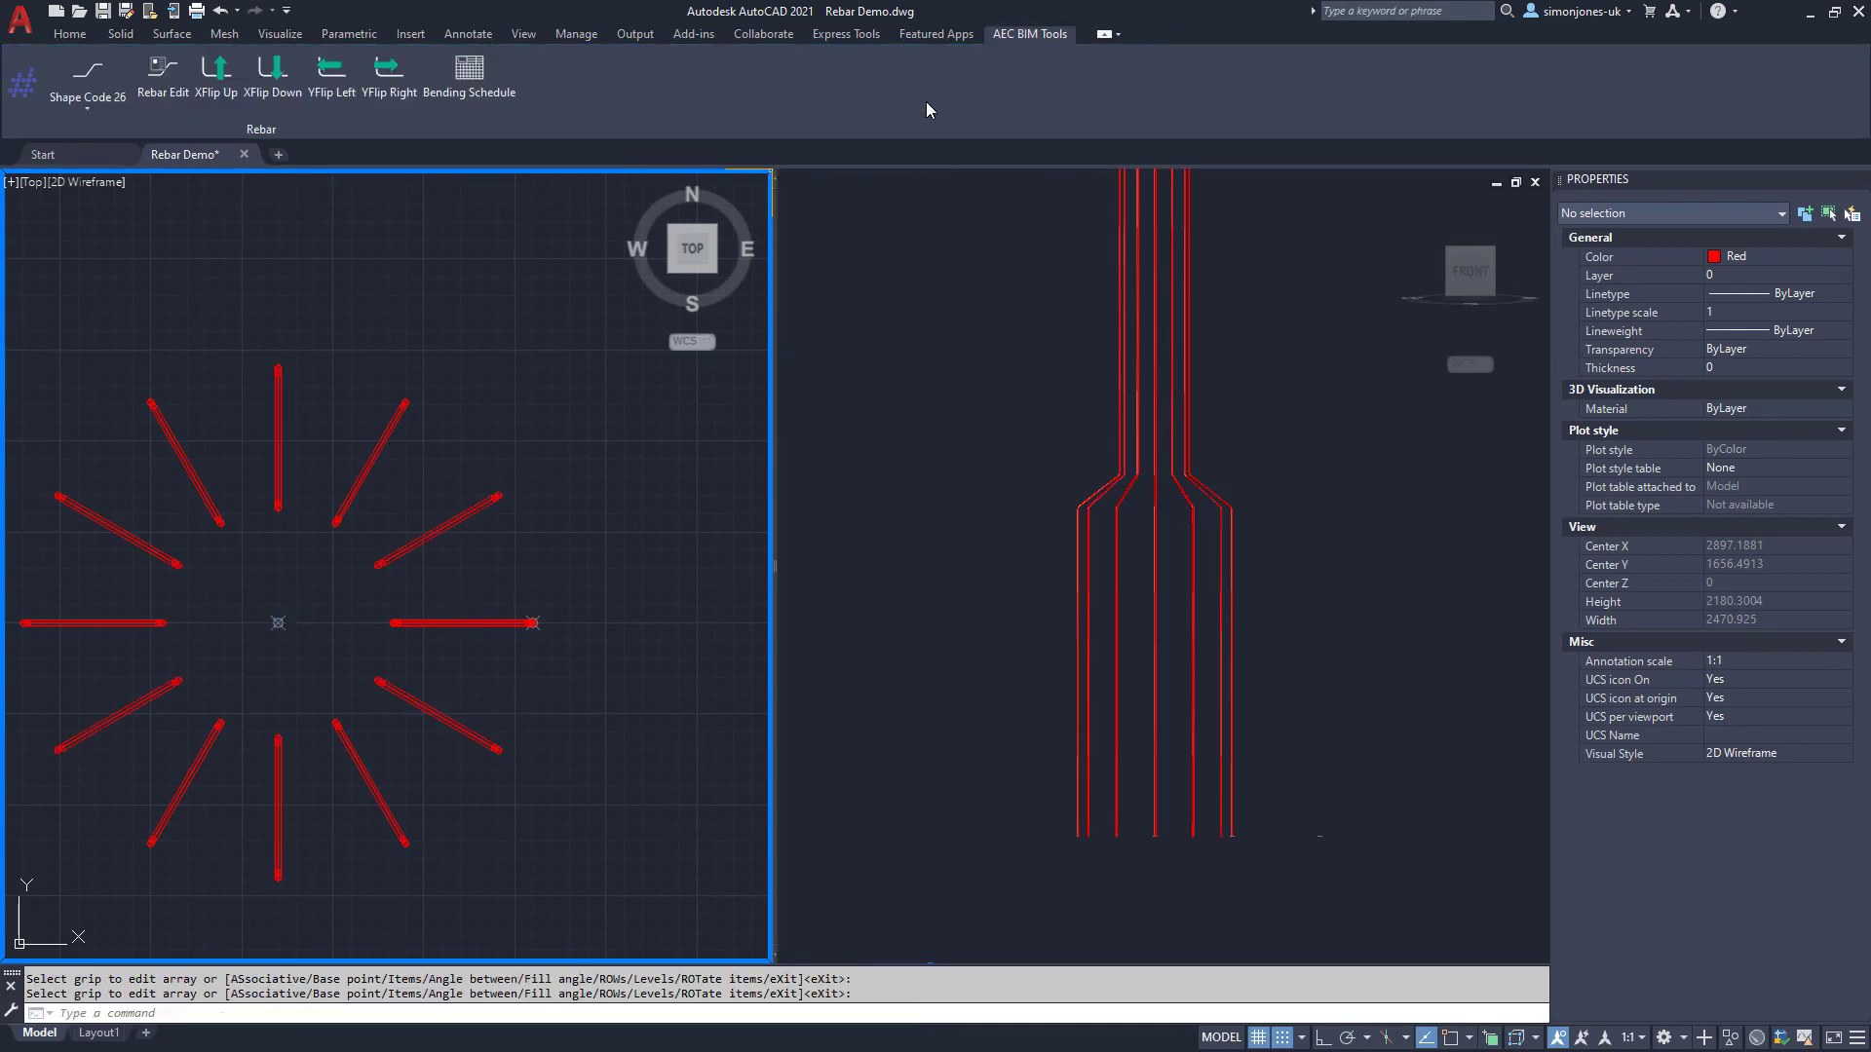
pyautogui.moveTo(590, 565); pyautogui.dragTo(663, 554, button='middle')
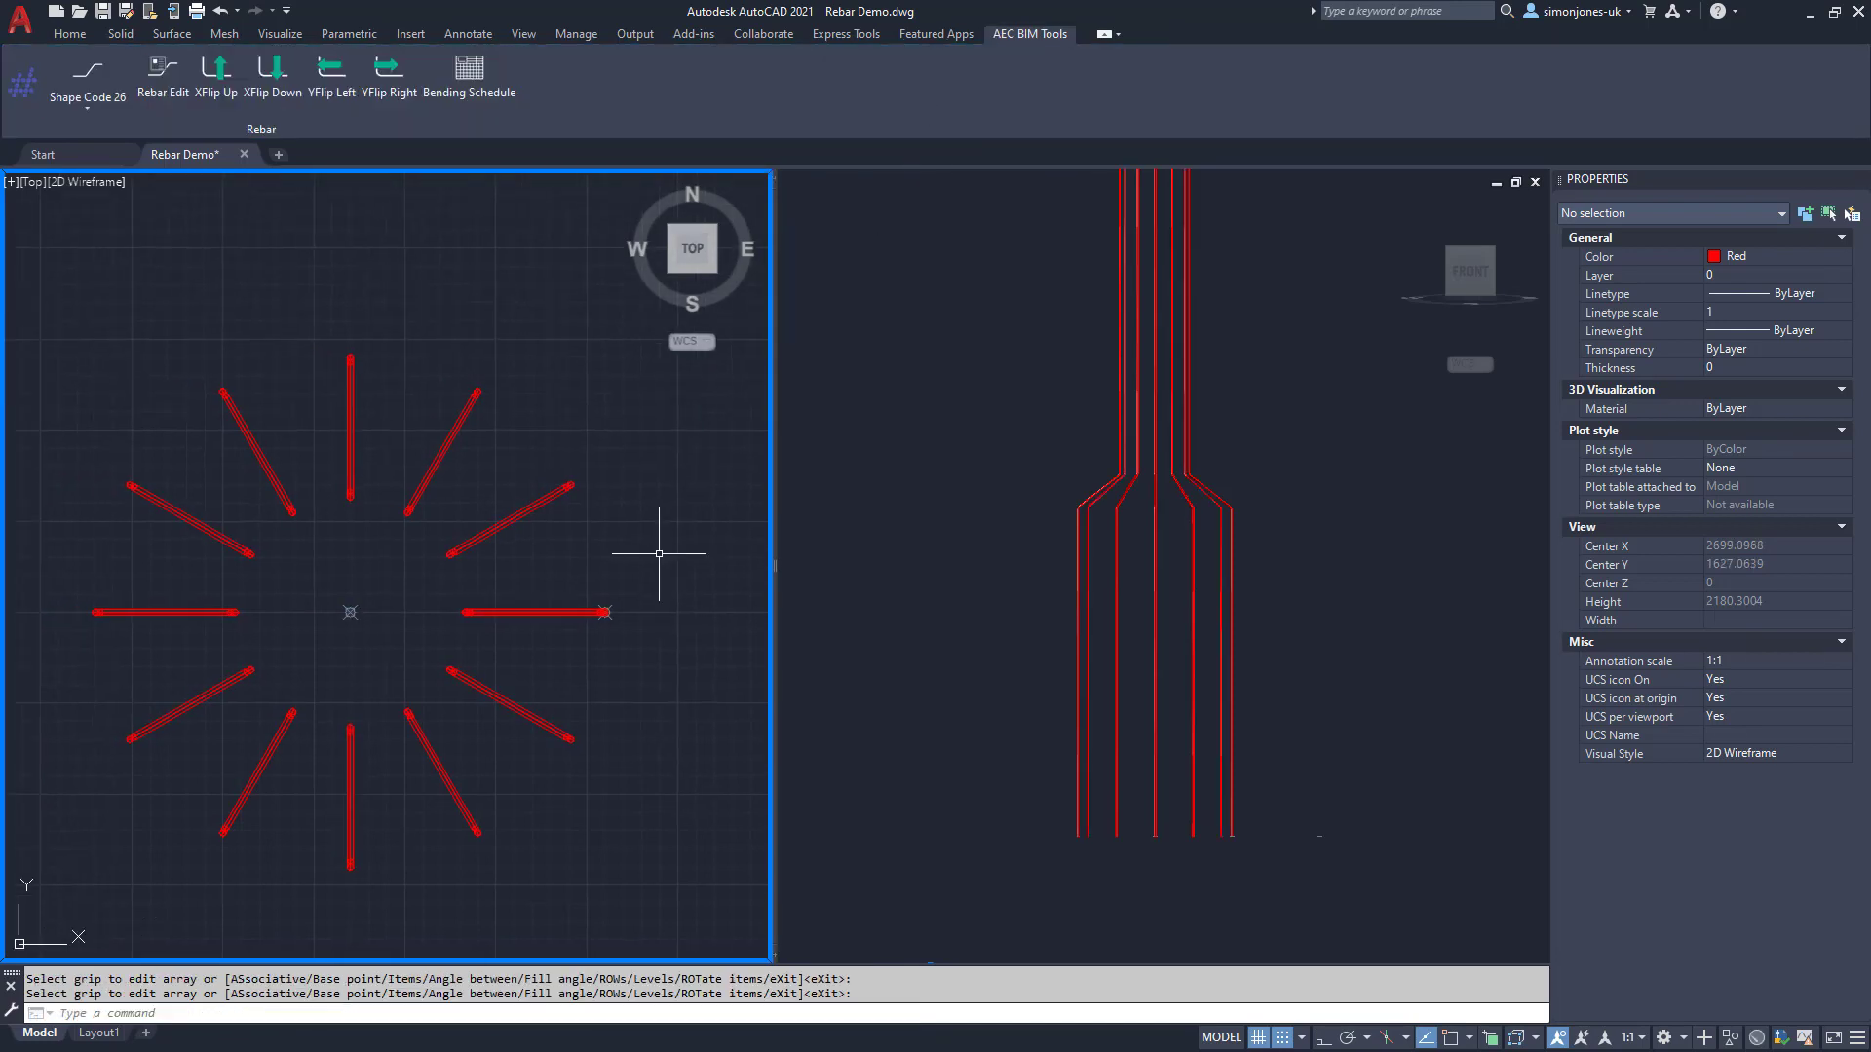
pyautogui.click(1319, 623)
pyautogui.click(1230, 631)
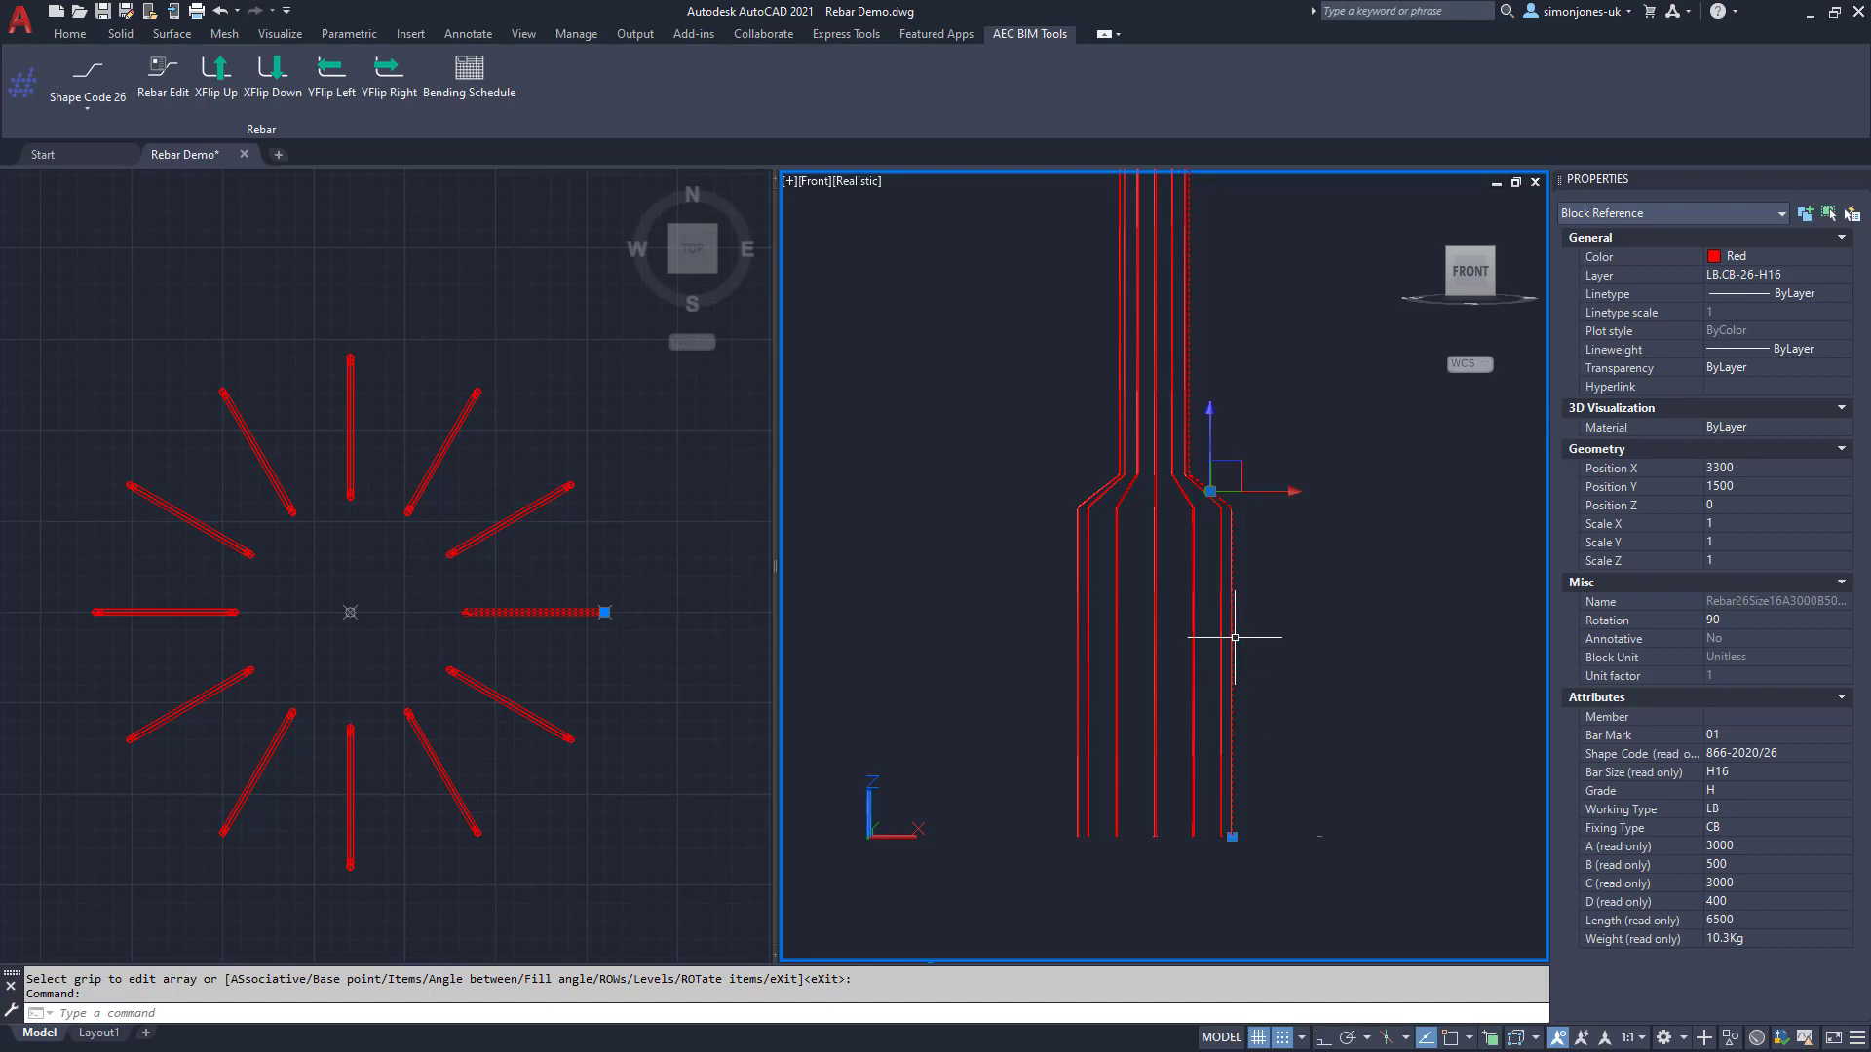
# Step: Open Rebar Edit on all 13 ring bars using a selection window in plan
pyautogui.press('Escape')
pyautogui.press('Escape')
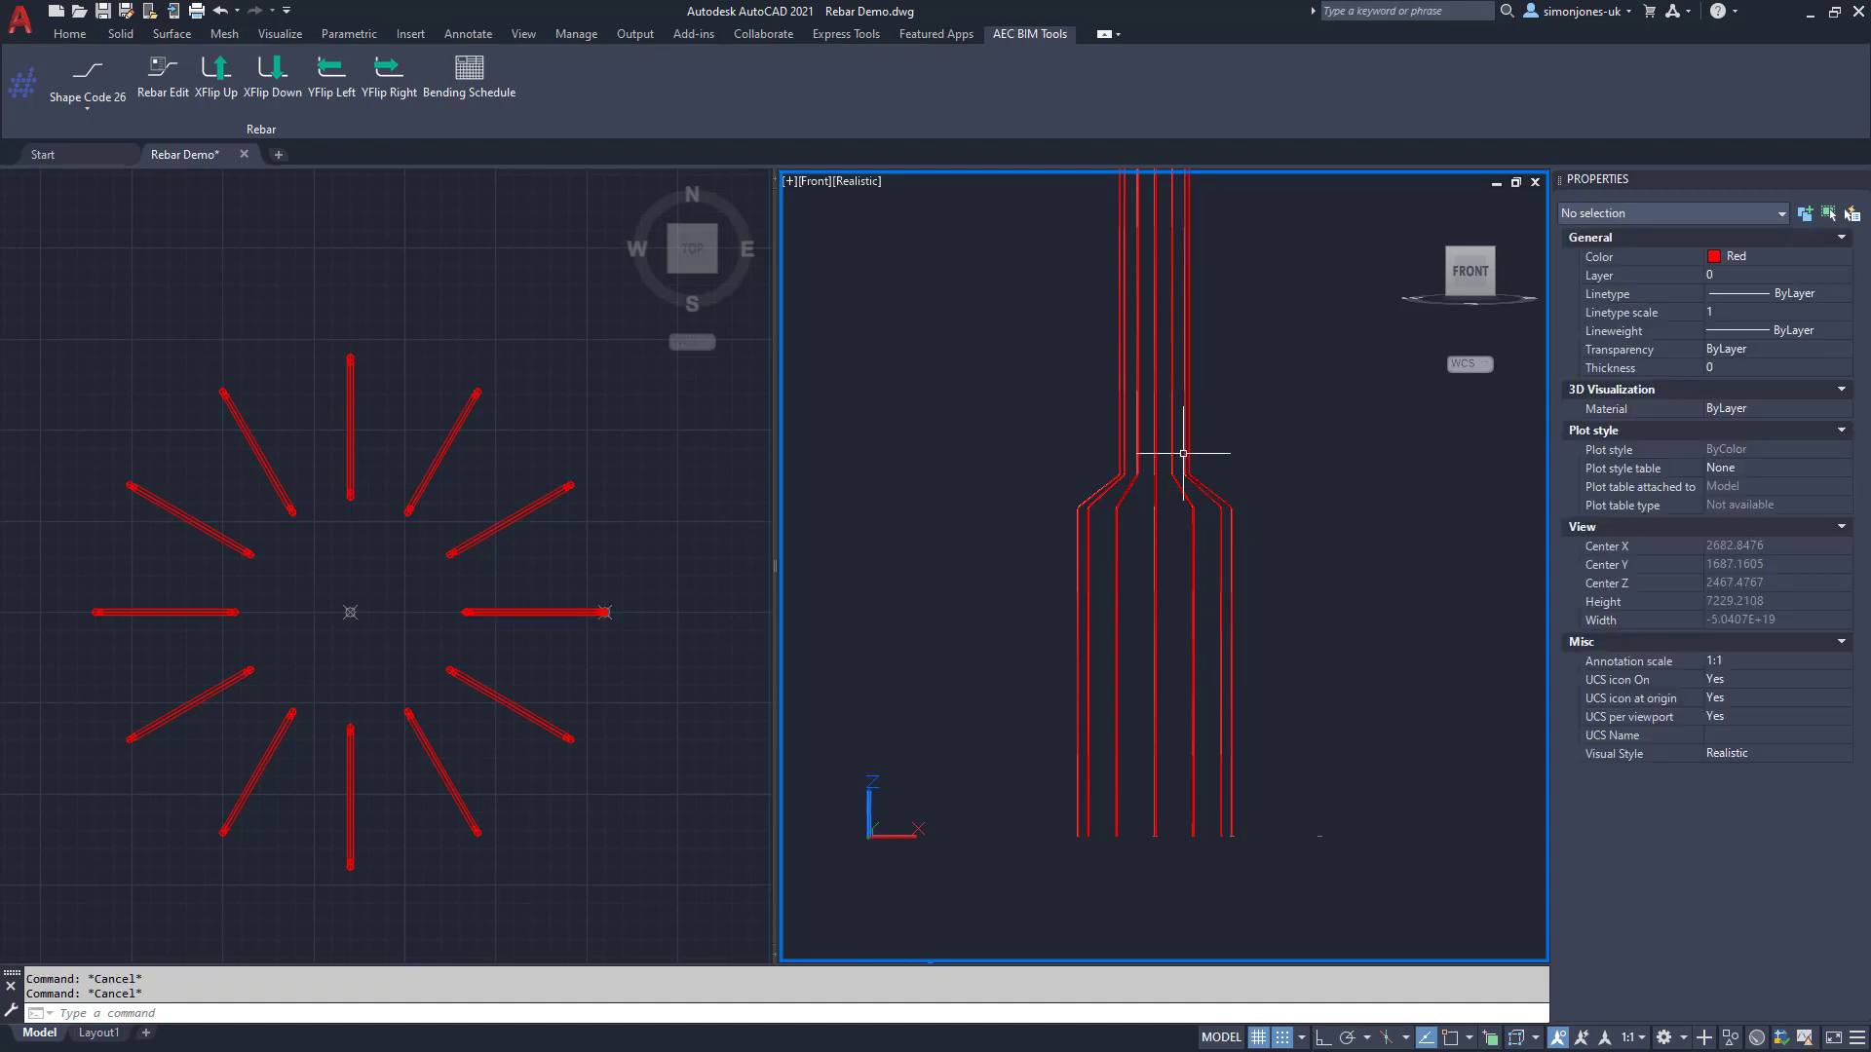
pyautogui.moveTo(1186, 452)
pyautogui.click(166, 92)
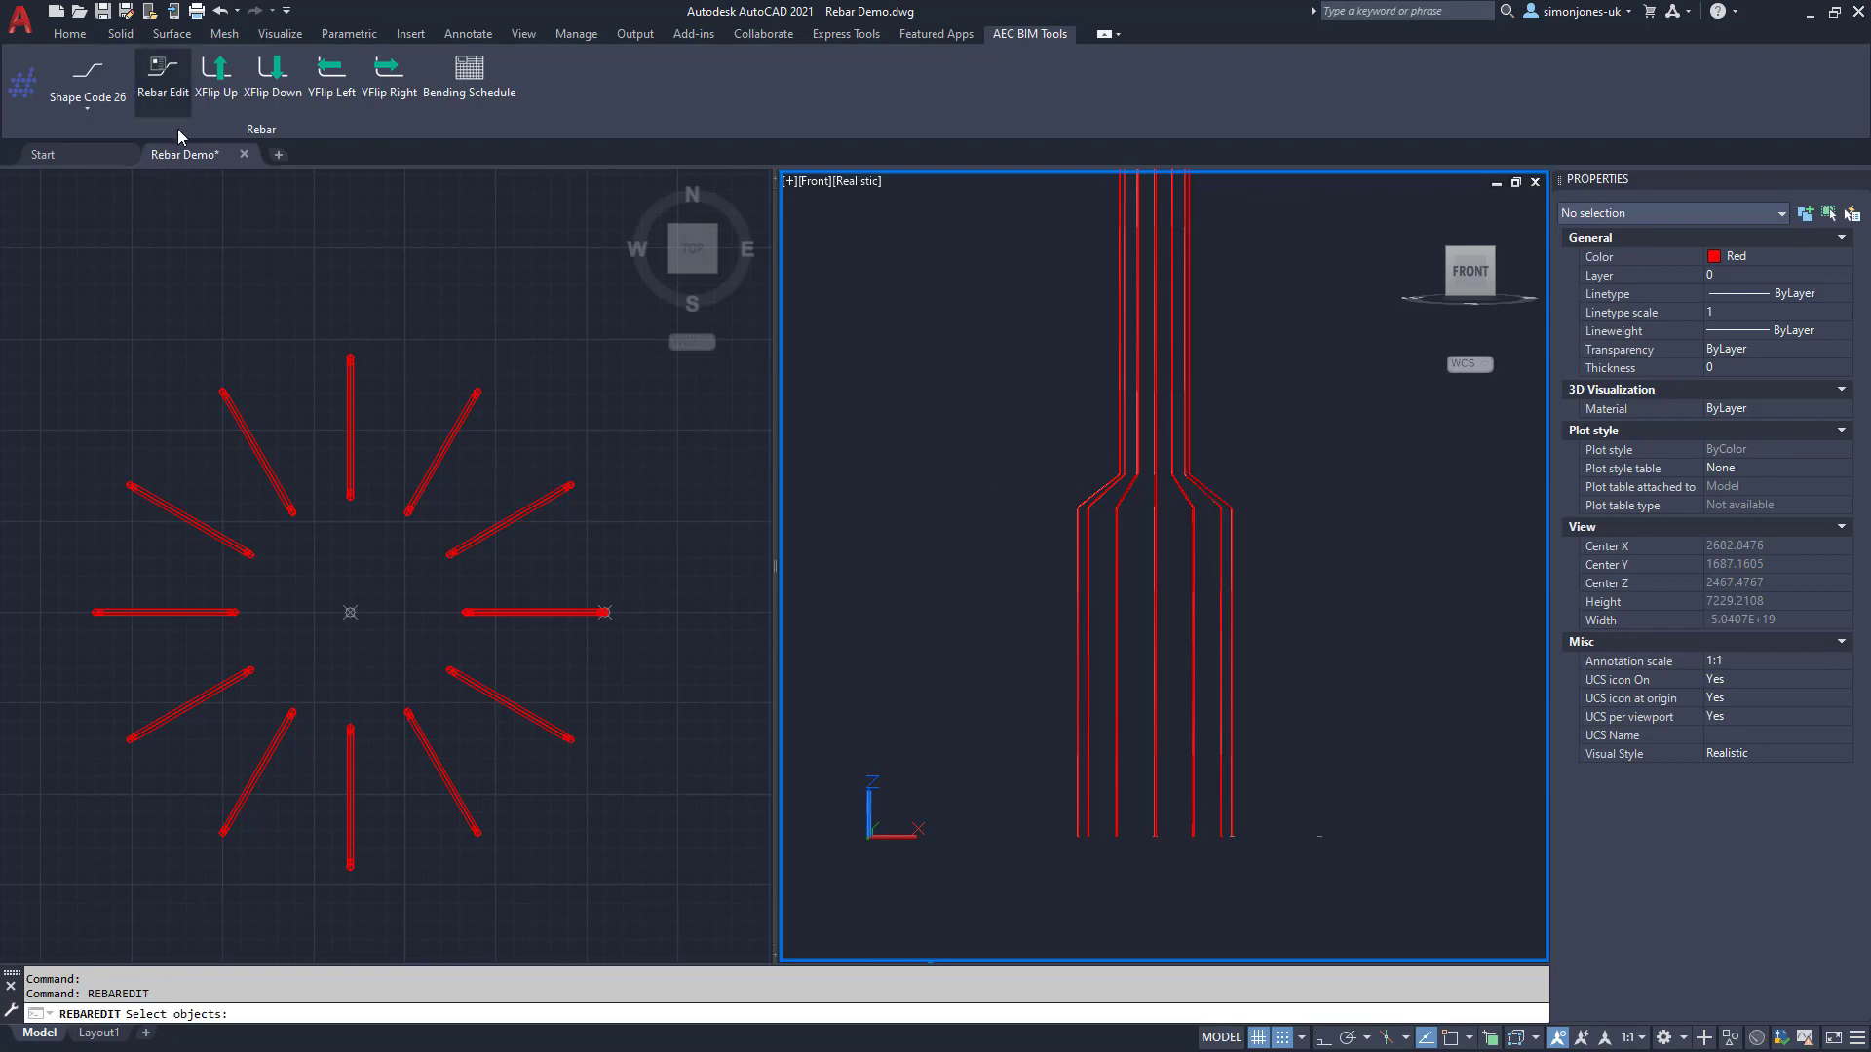
pyautogui.click(511, 340)
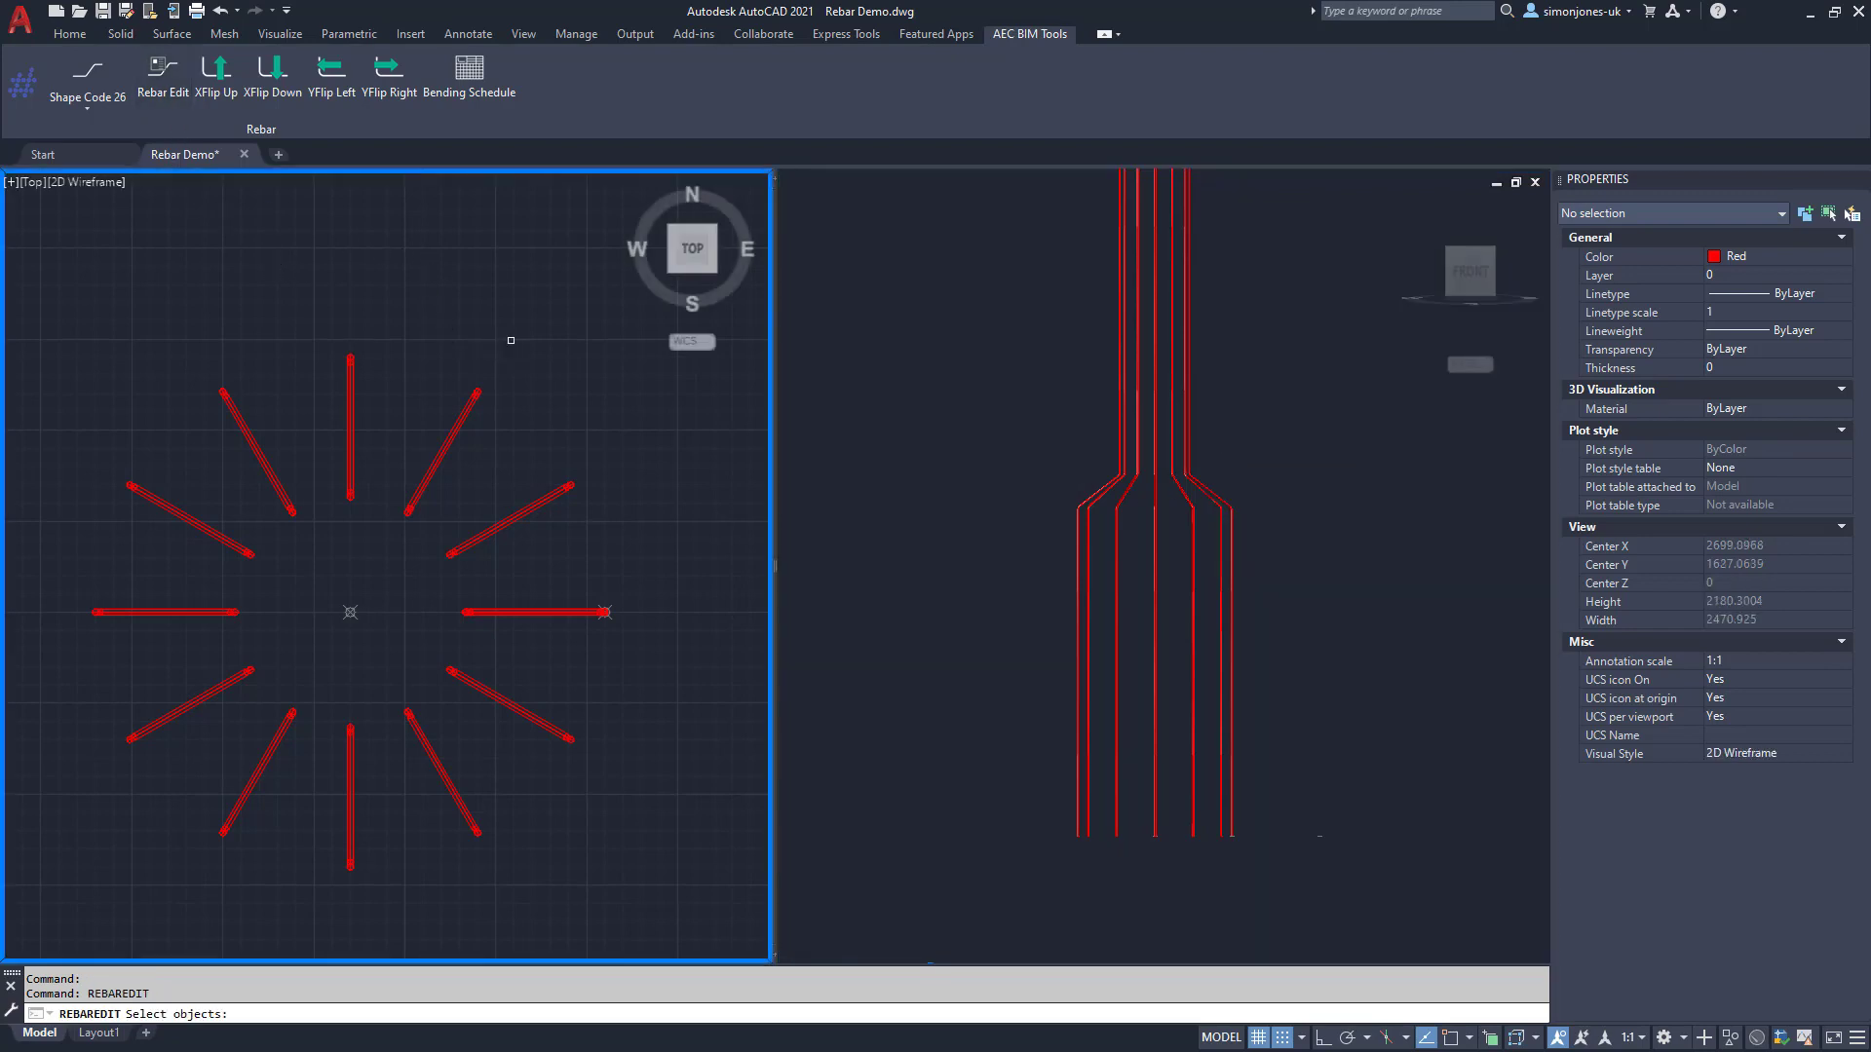
pyautogui.click(559, 377)
pyautogui.click(159, 814)
pyautogui.press('Return')
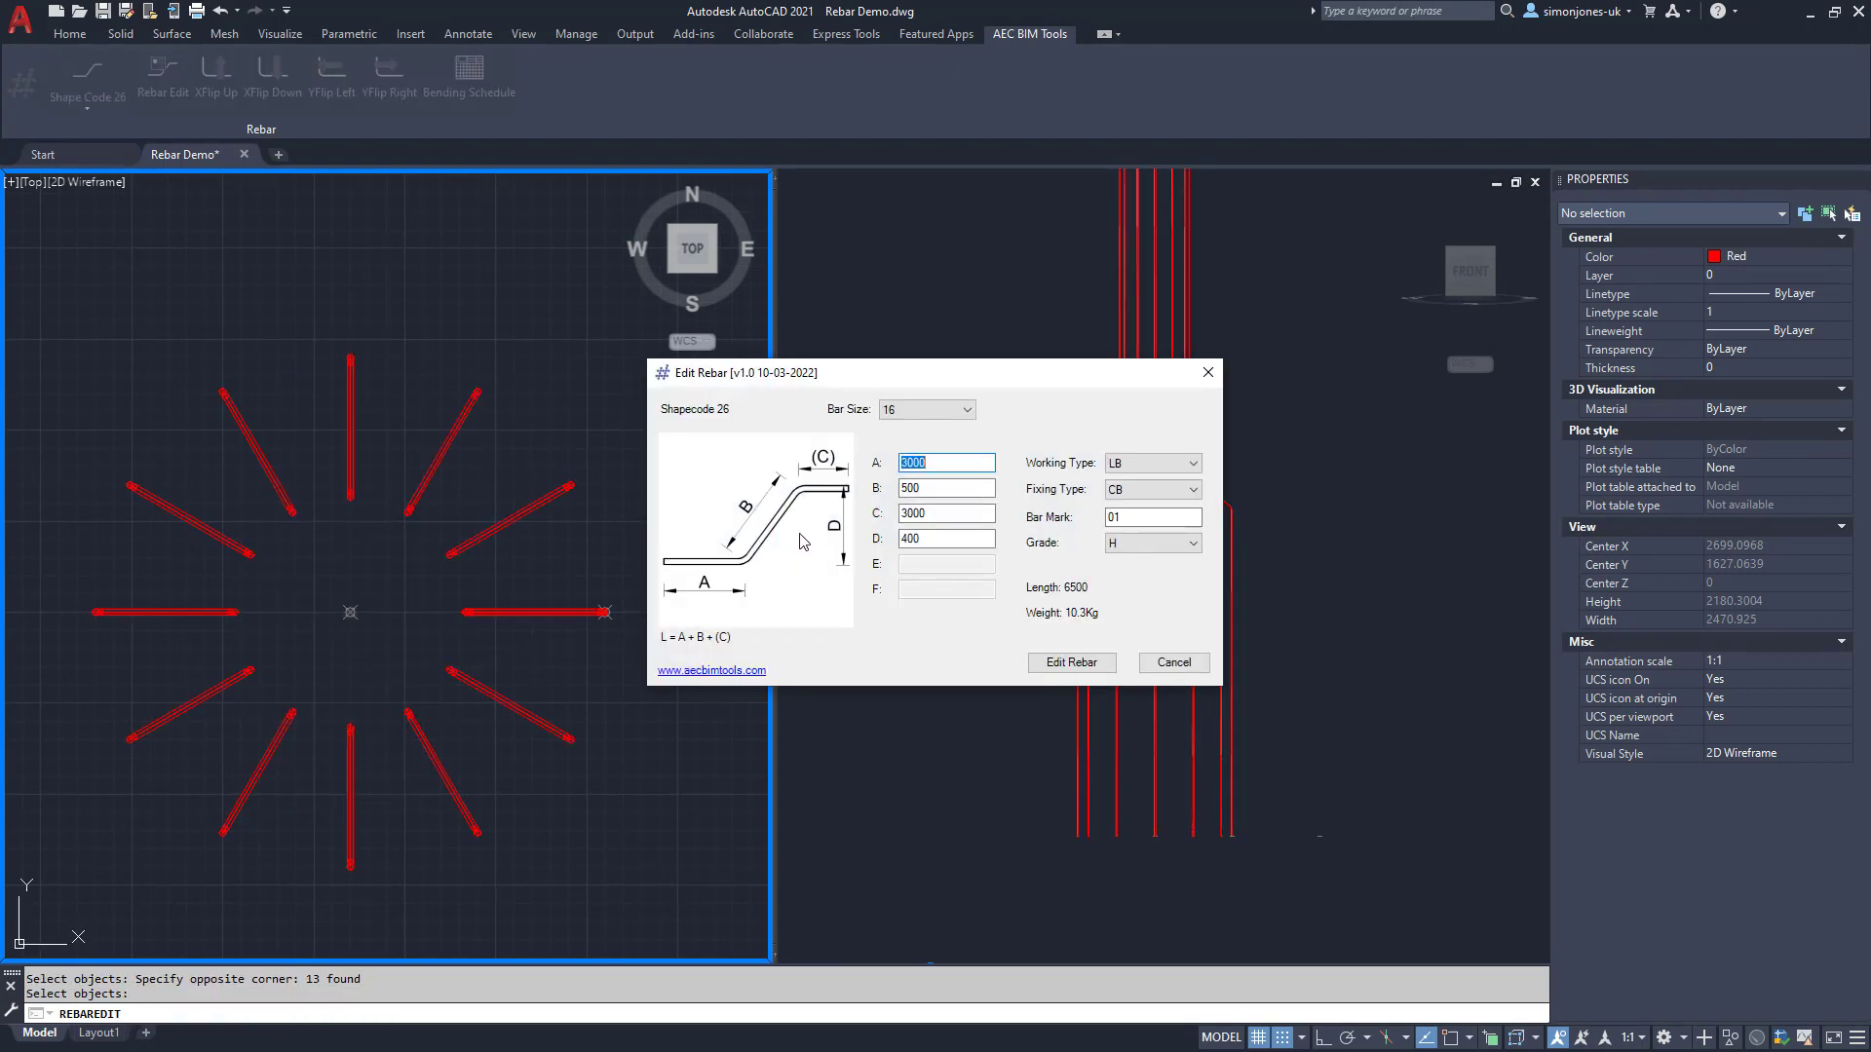
# Step: Change dimension D from 400 to 300 and apply the edit
pyautogui.doubleClick(923, 535)
pyautogui.write('300')
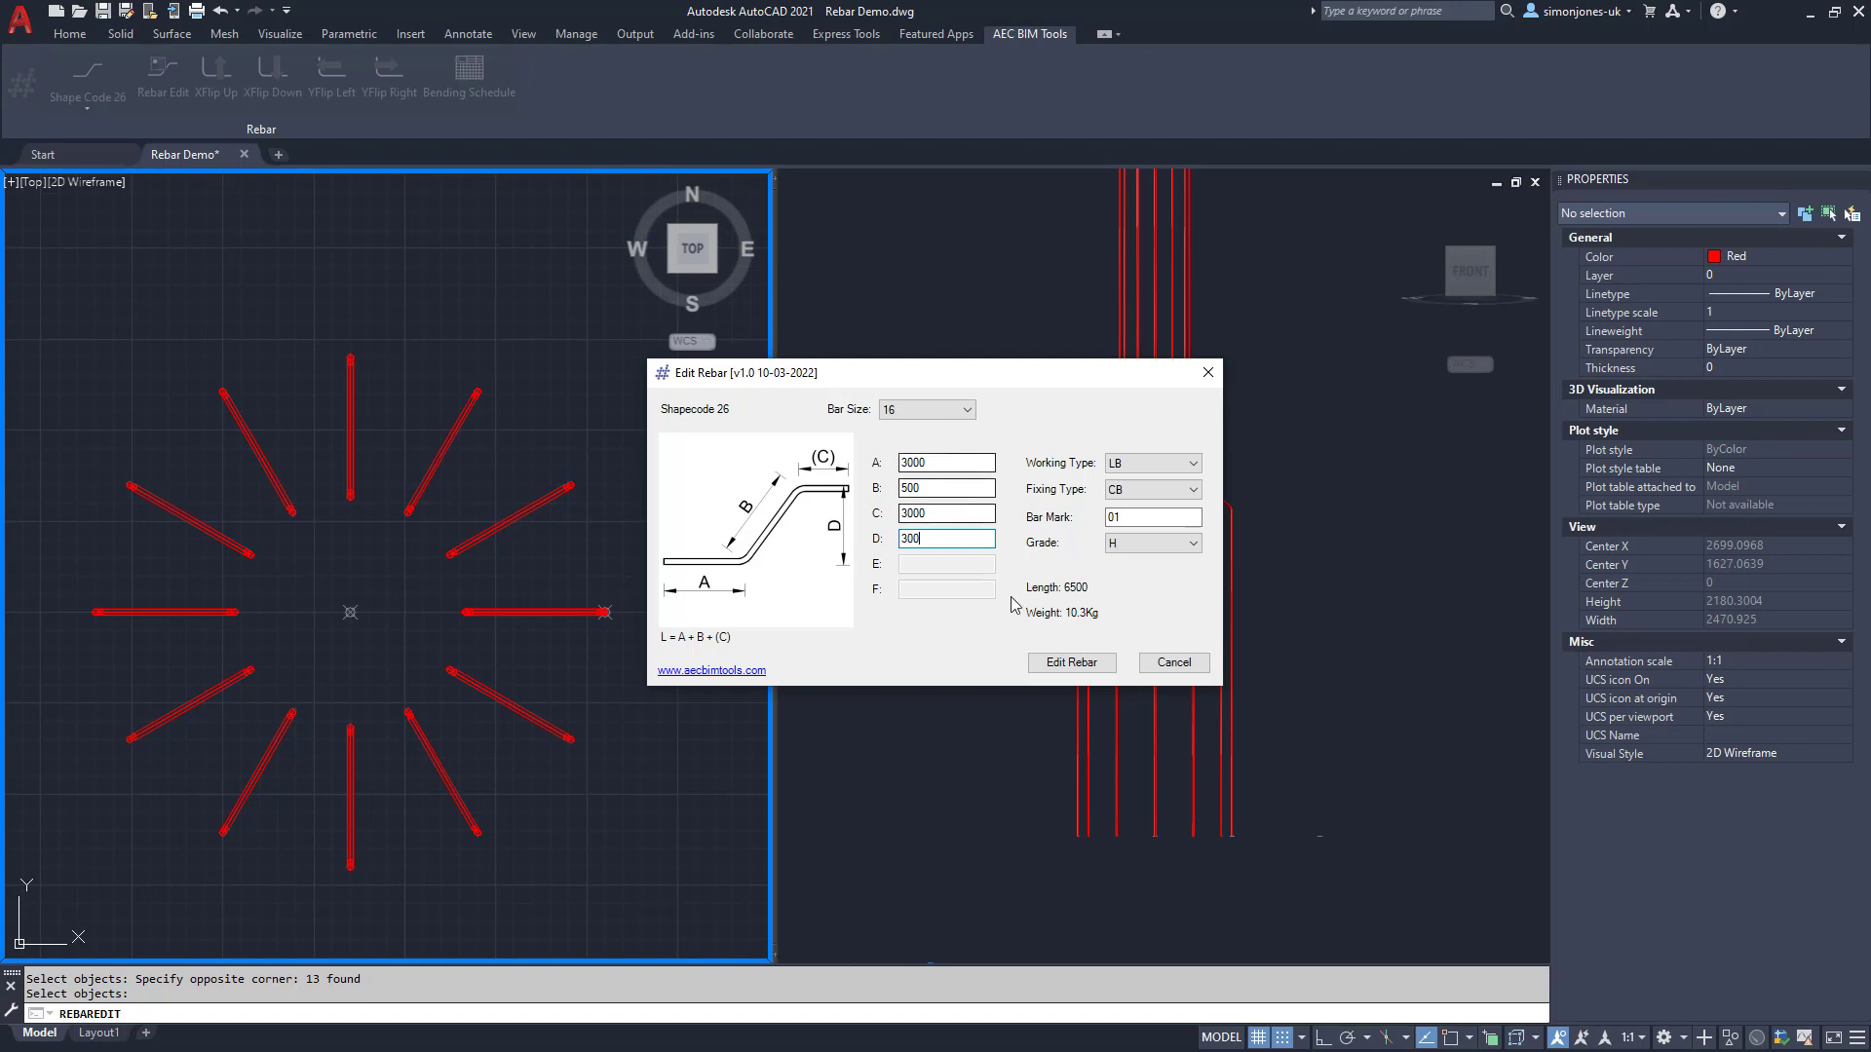
pyautogui.click(1049, 666)
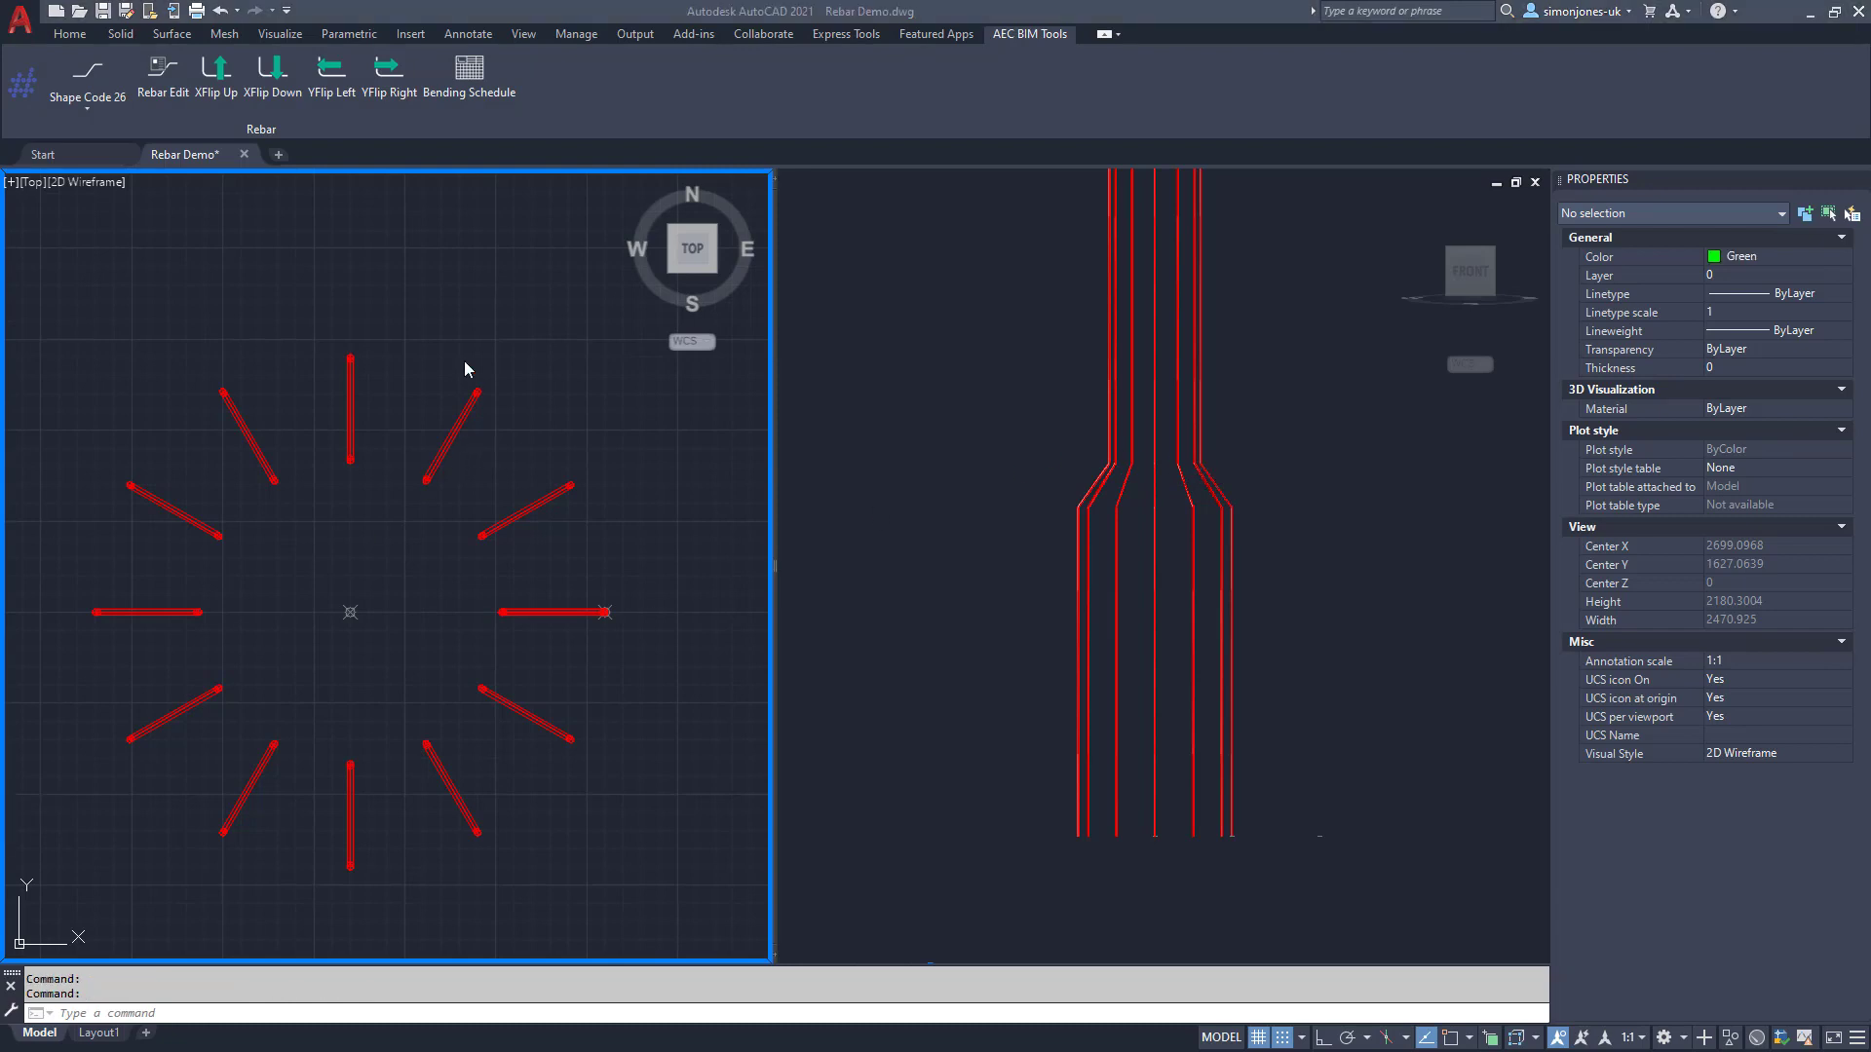
# Step: Choose the shape code 77 spiral and set its A dimension to 1500
pyautogui.click(463, 327)
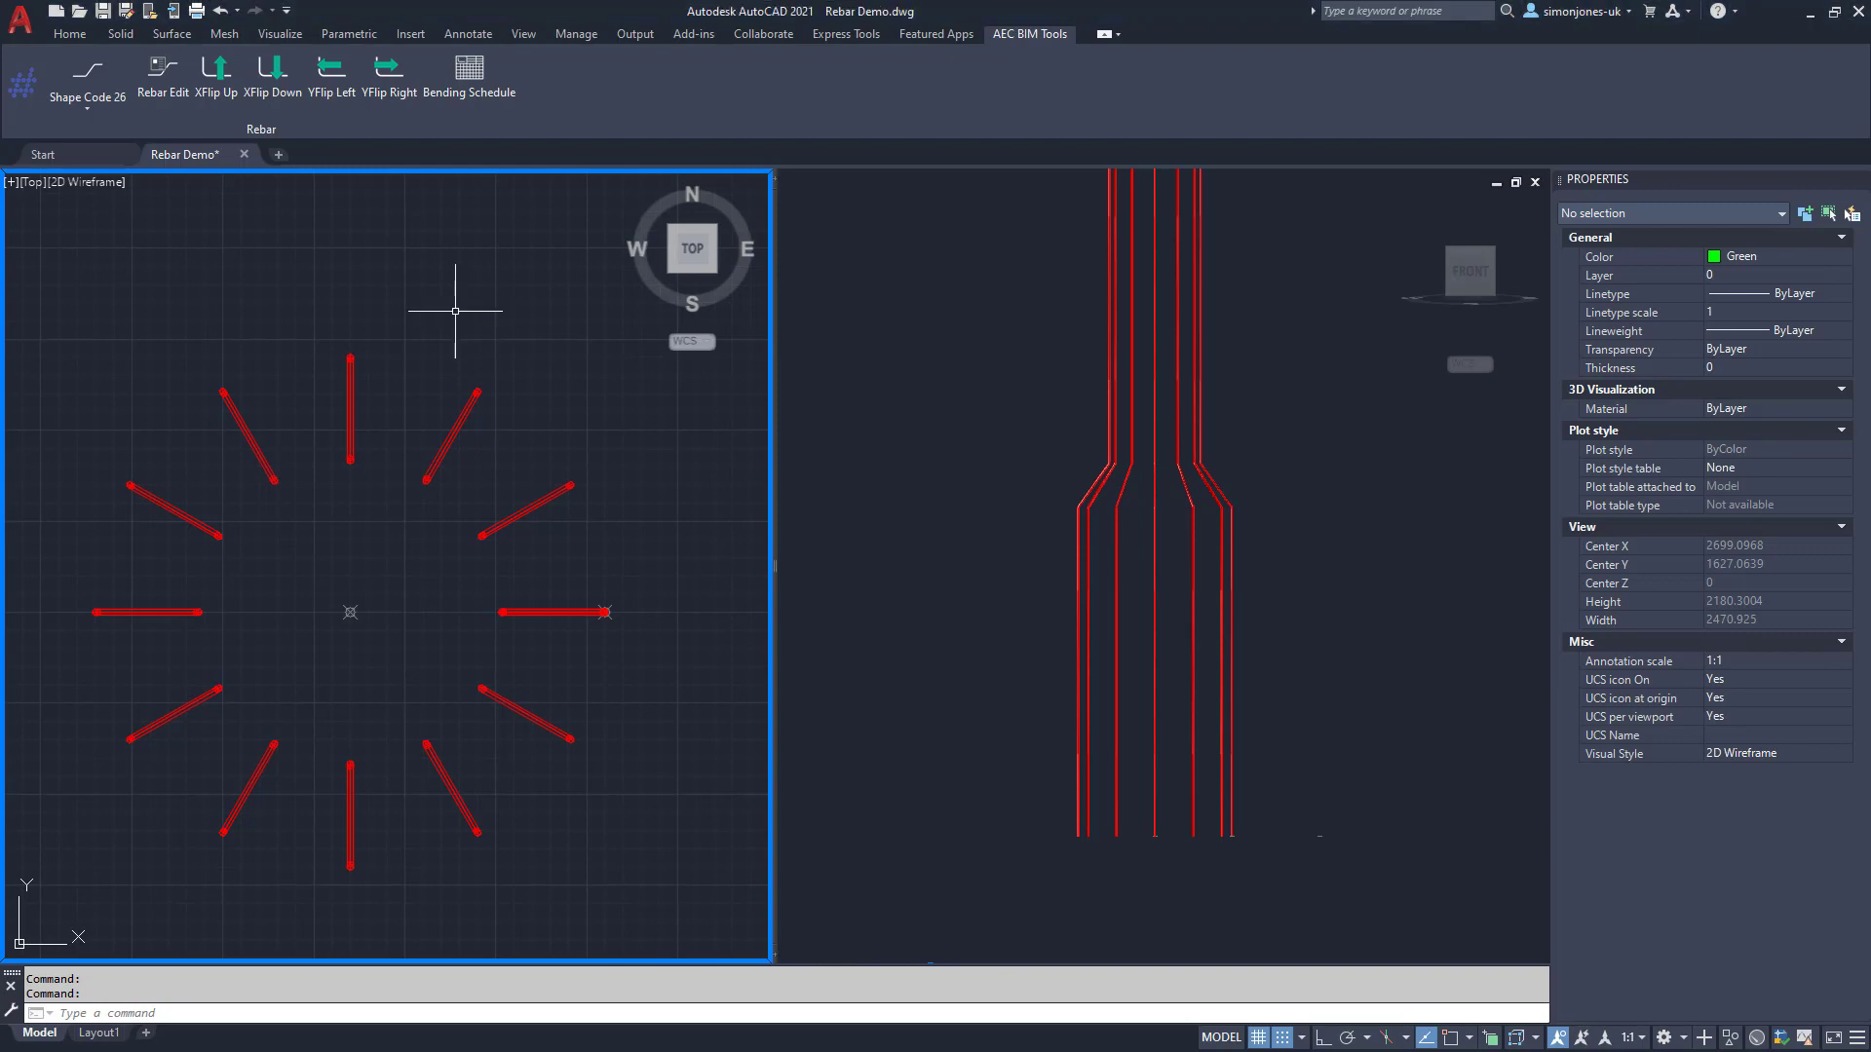
pyautogui.click(87, 111)
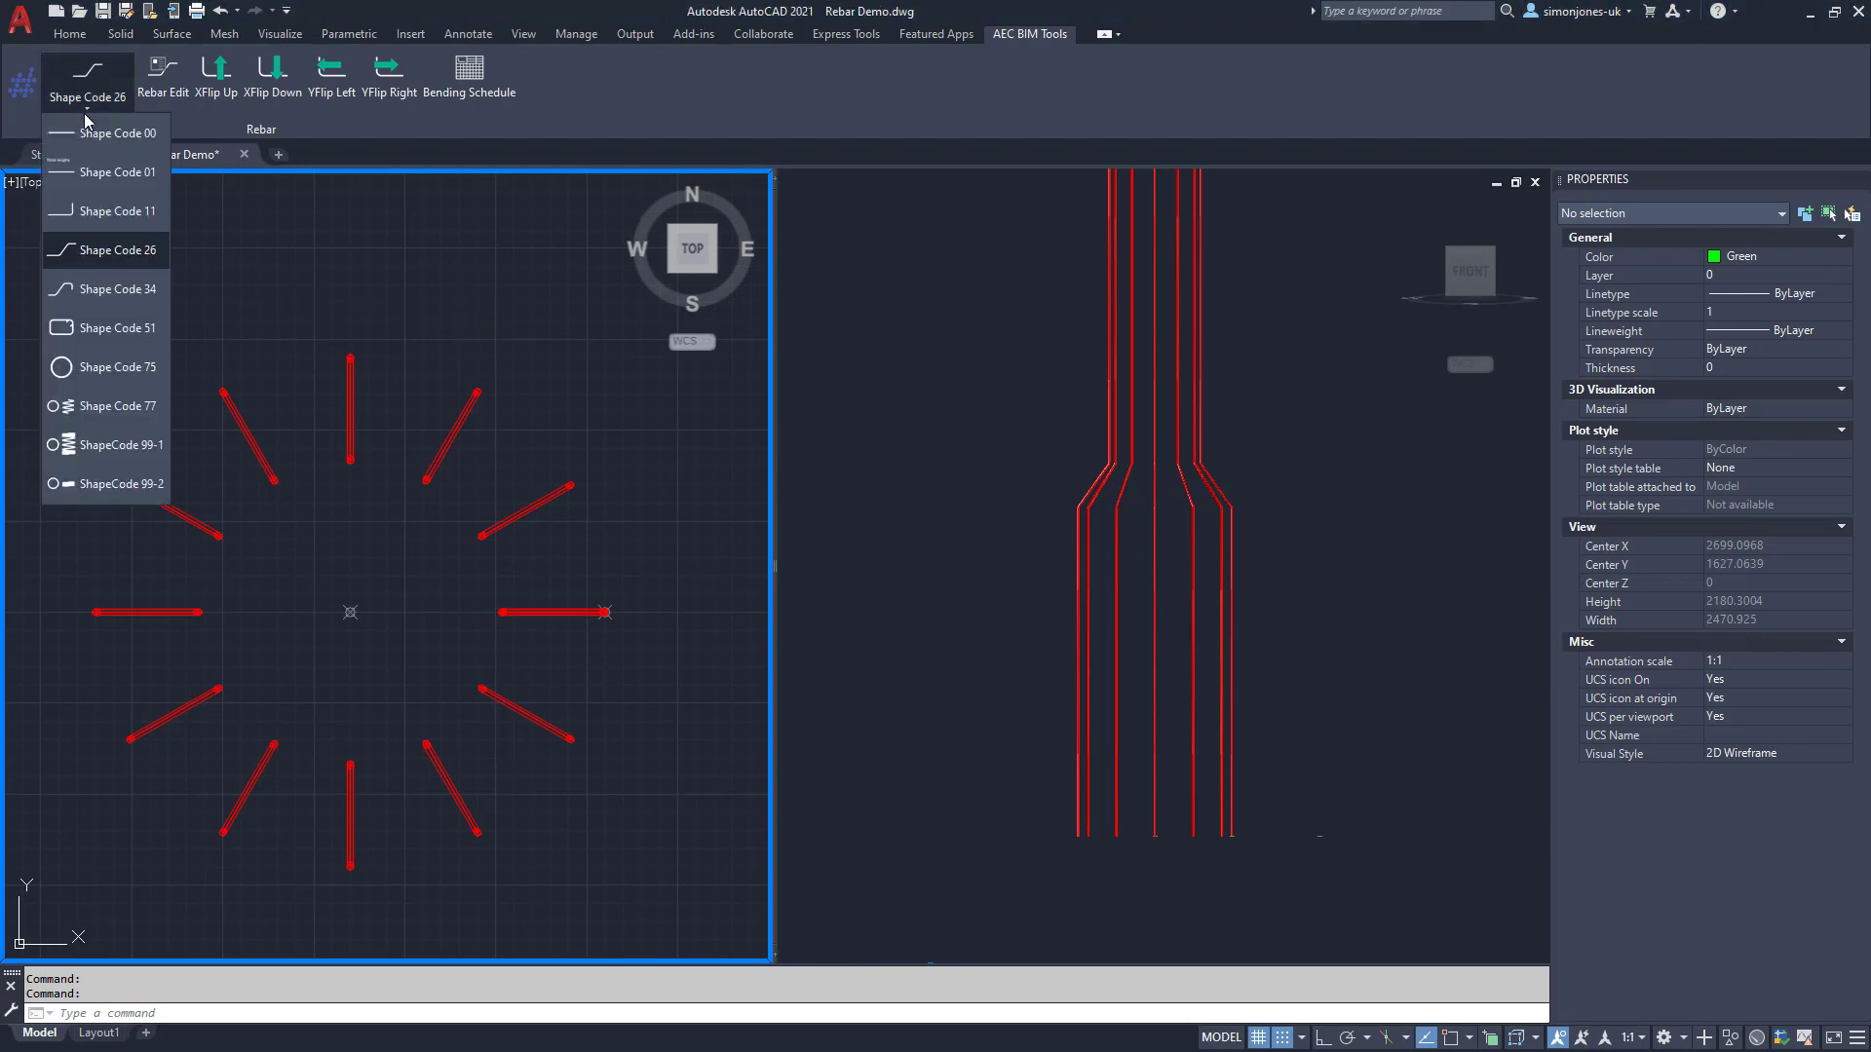
pyautogui.click(142, 412)
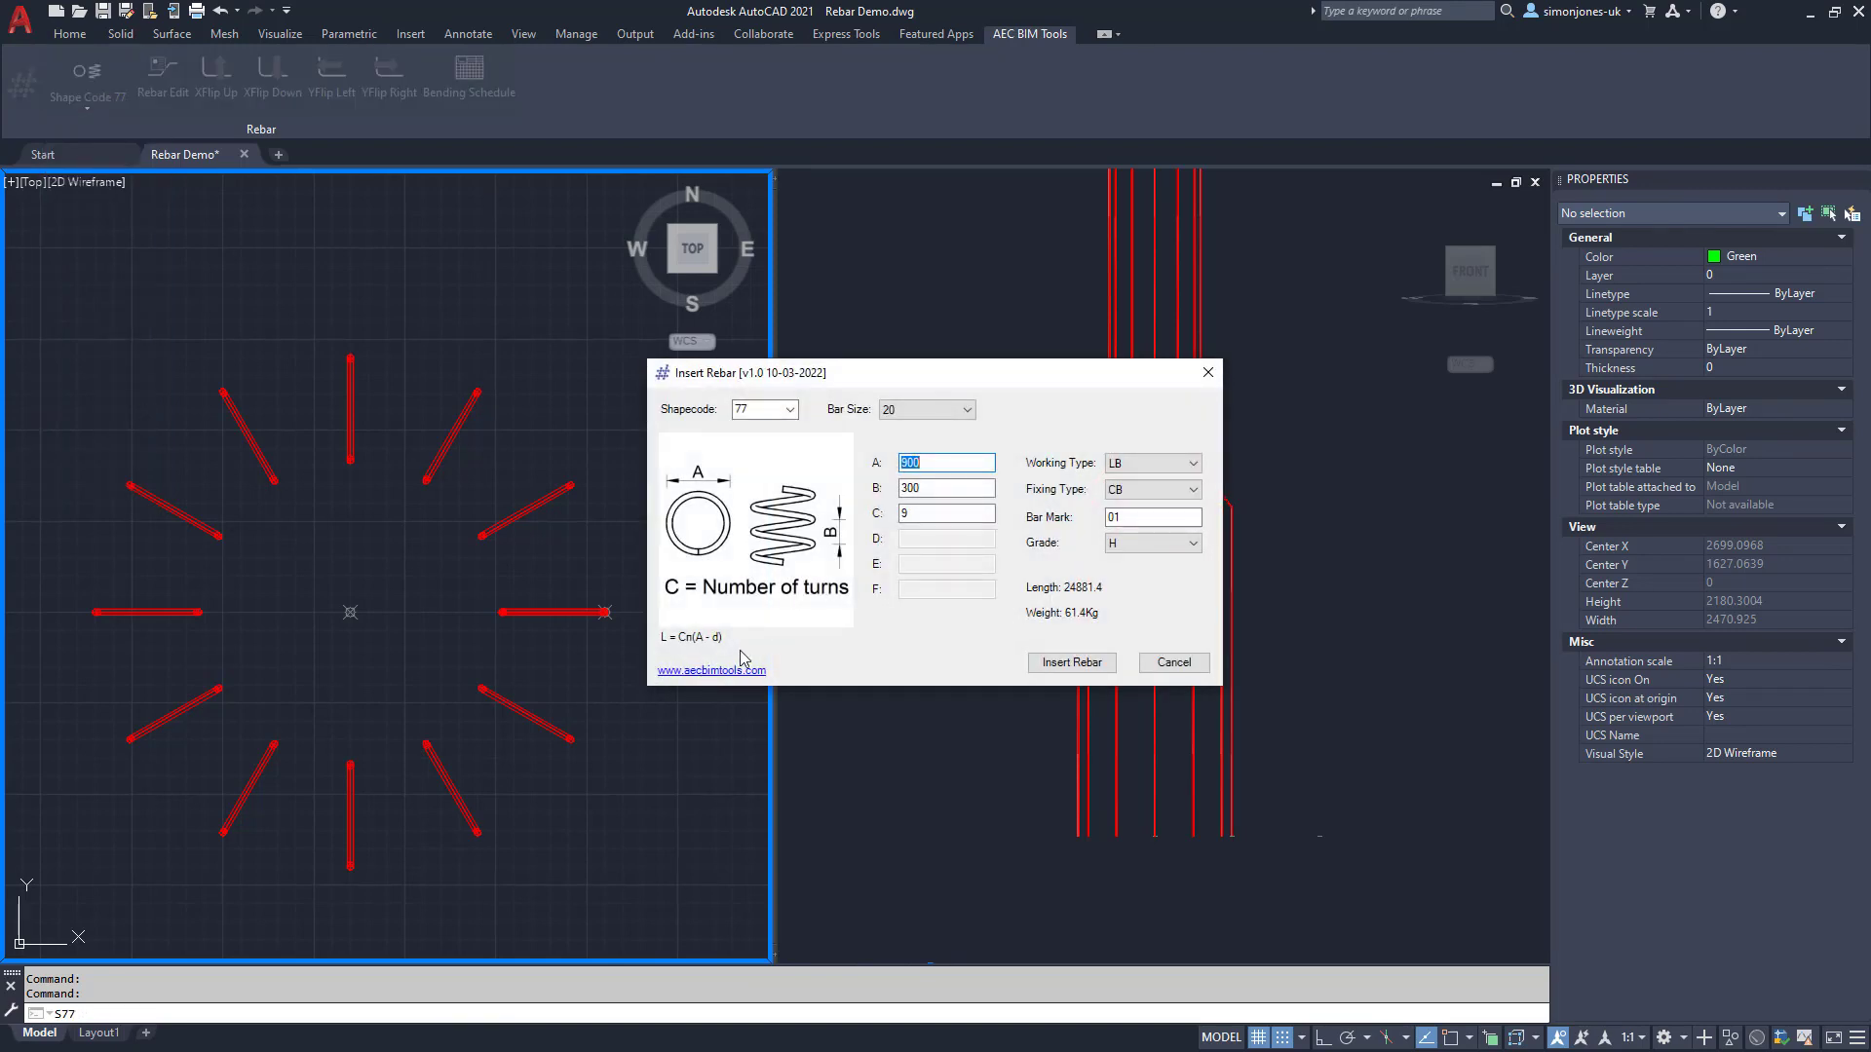
pyautogui.click(916, 514)
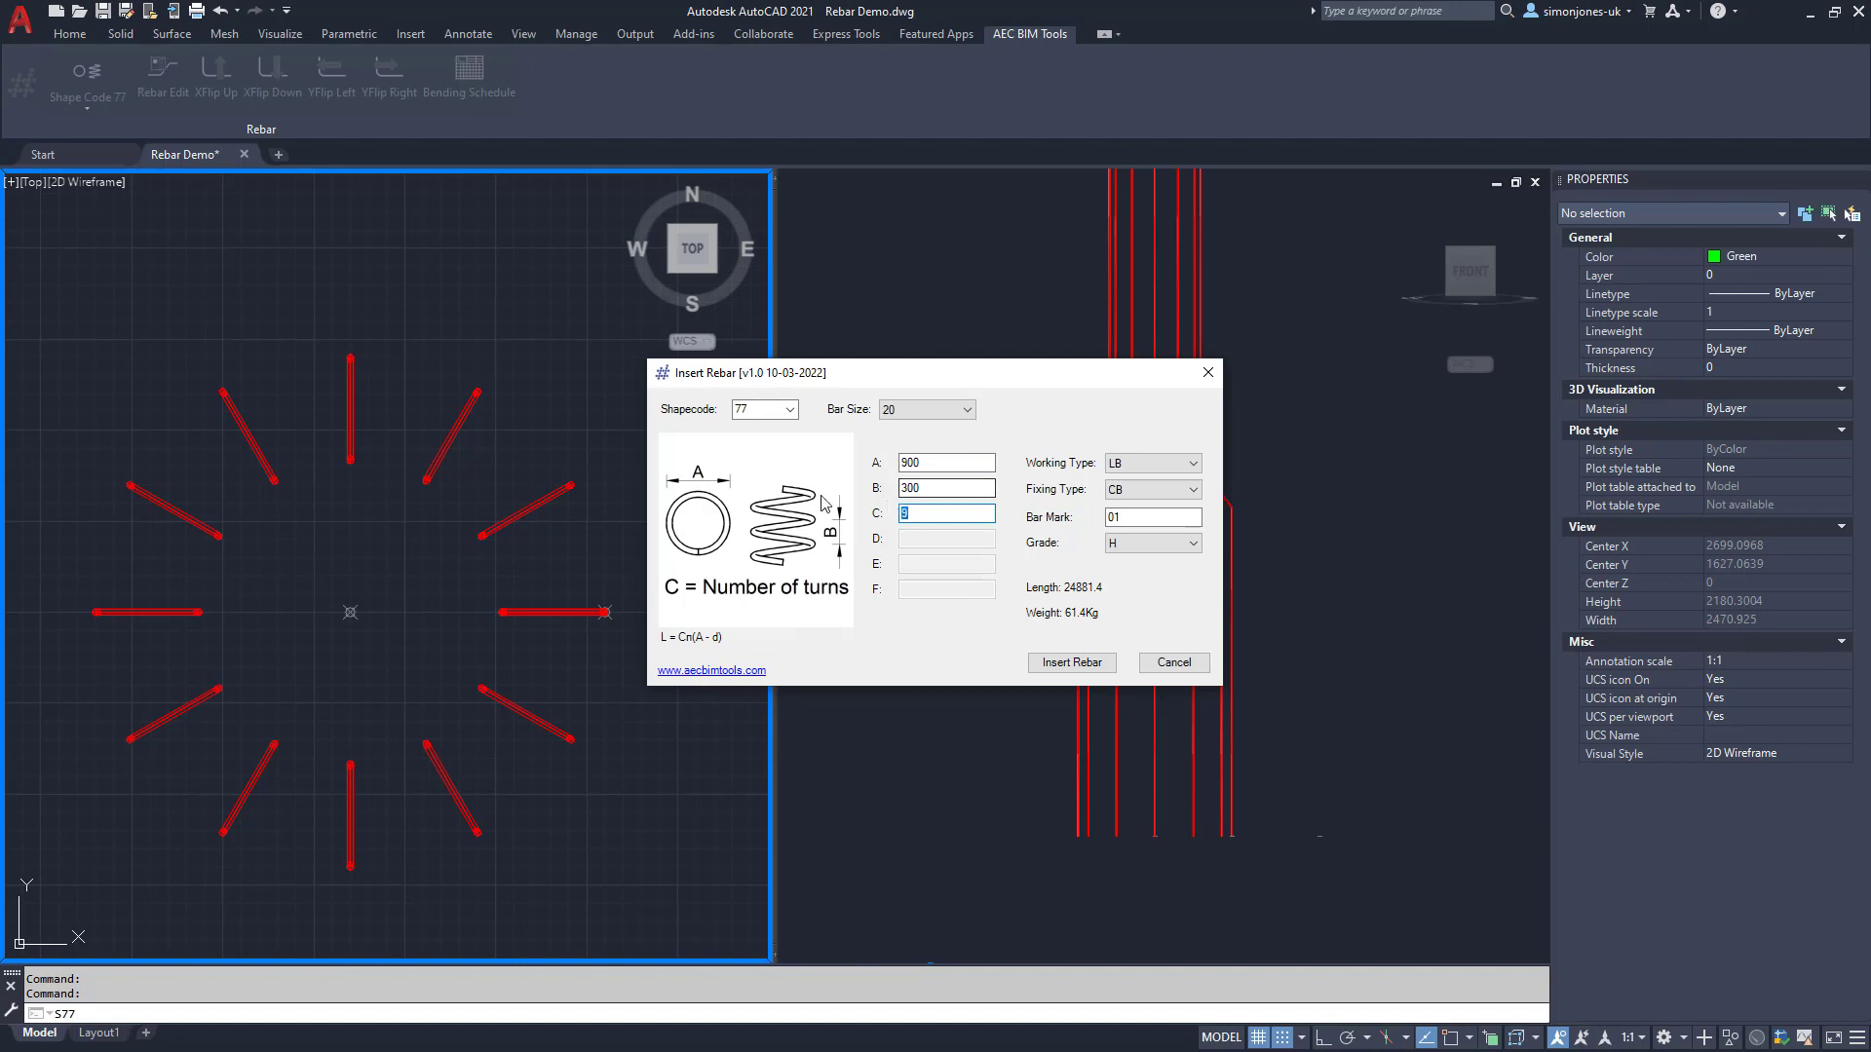
pyautogui.click(893, 467)
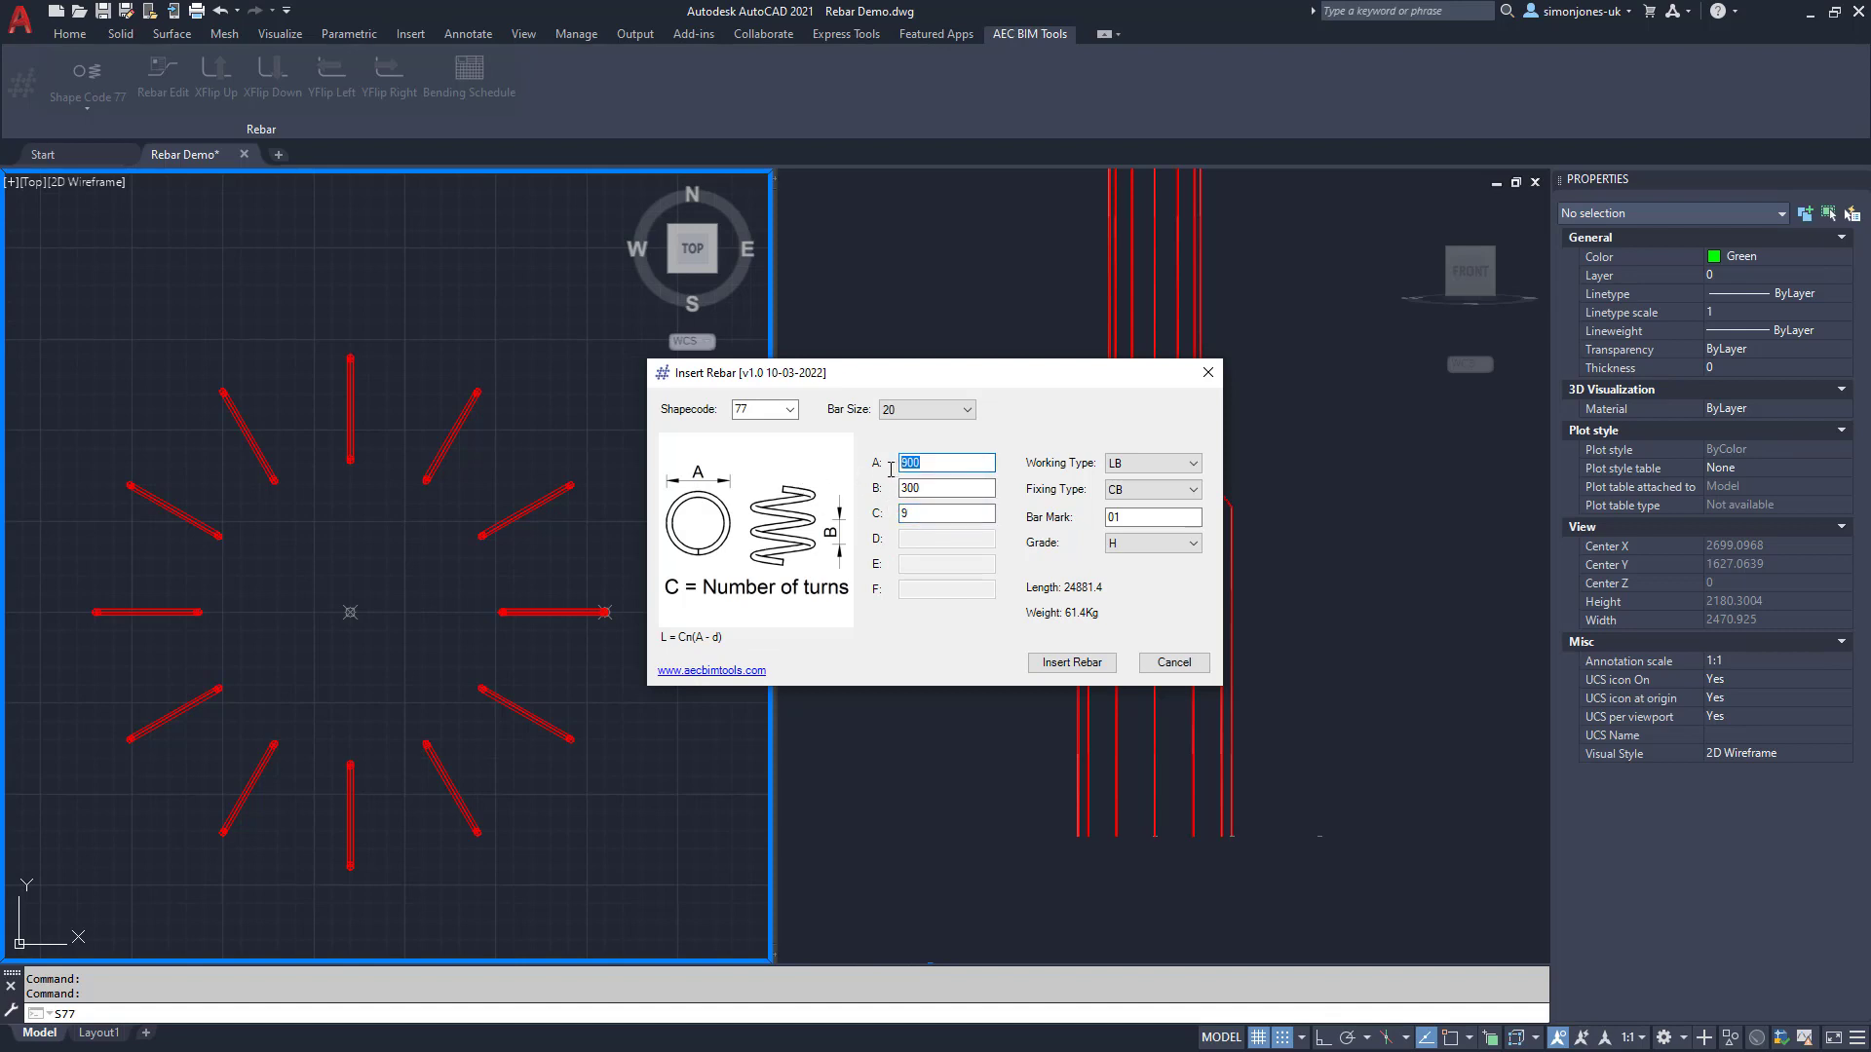
pyautogui.write('1599')
pyautogui.press('BackSpace')
pyautogui.press('BackSpace')
pyautogui.write('00')
# Step: Set bar mark 02 and insert the spiral at the ring's centre point
pyautogui.click(1186, 518)
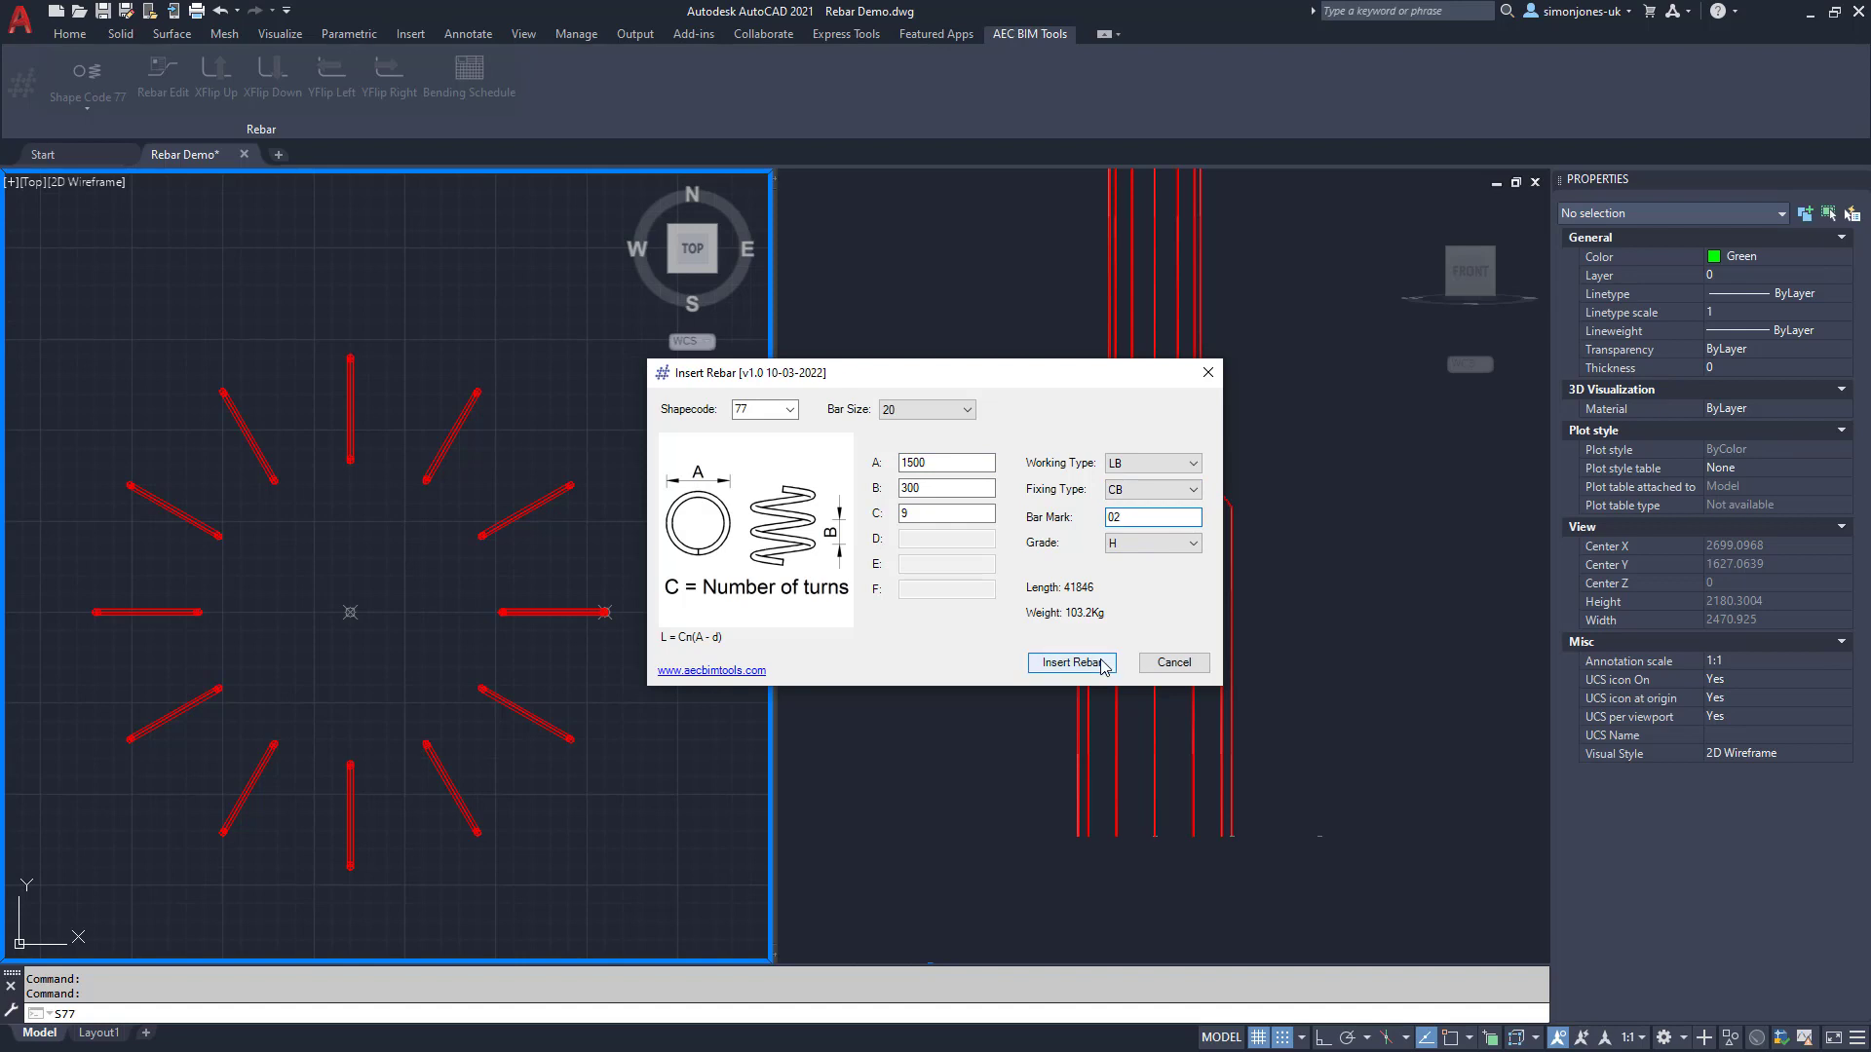
pyautogui.click(1072, 662)
pyautogui.click(350, 612)
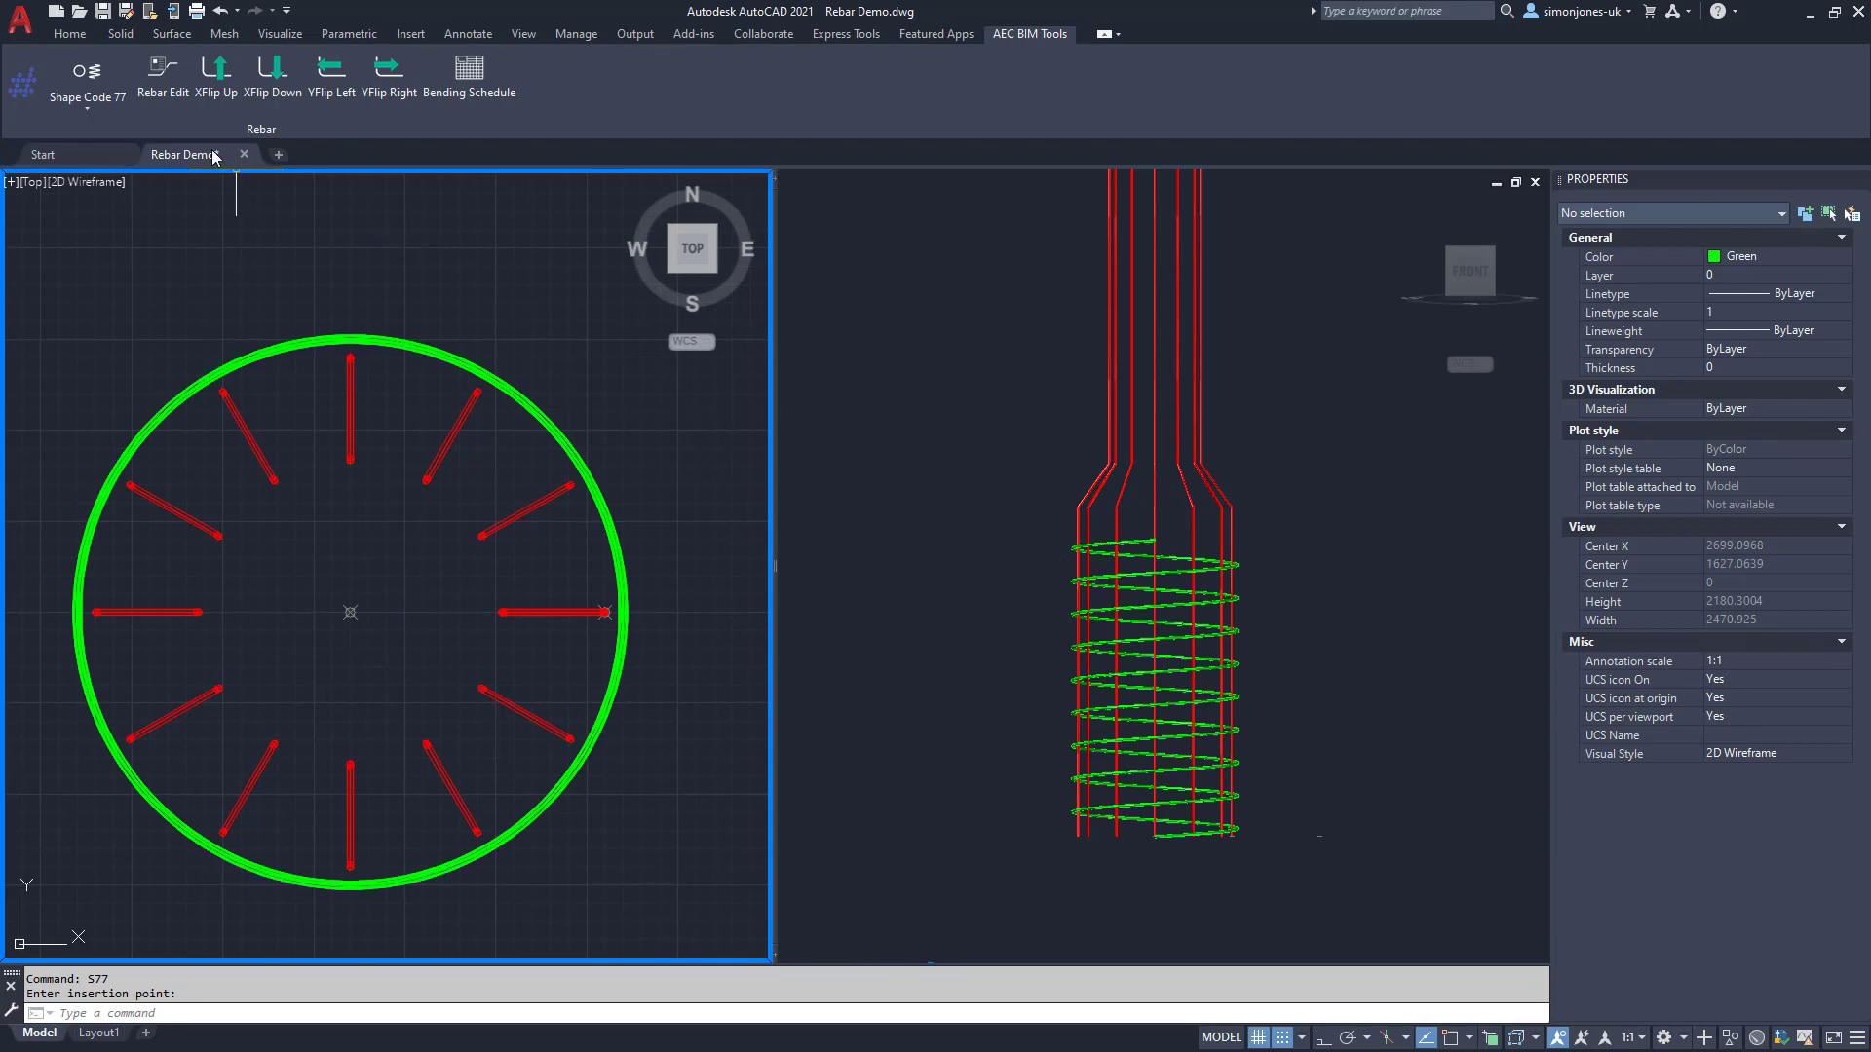
pyautogui.click(163, 78)
# Step: Edit the green spiral to A 1450 and 10 turns
pyautogui.click(382, 340)
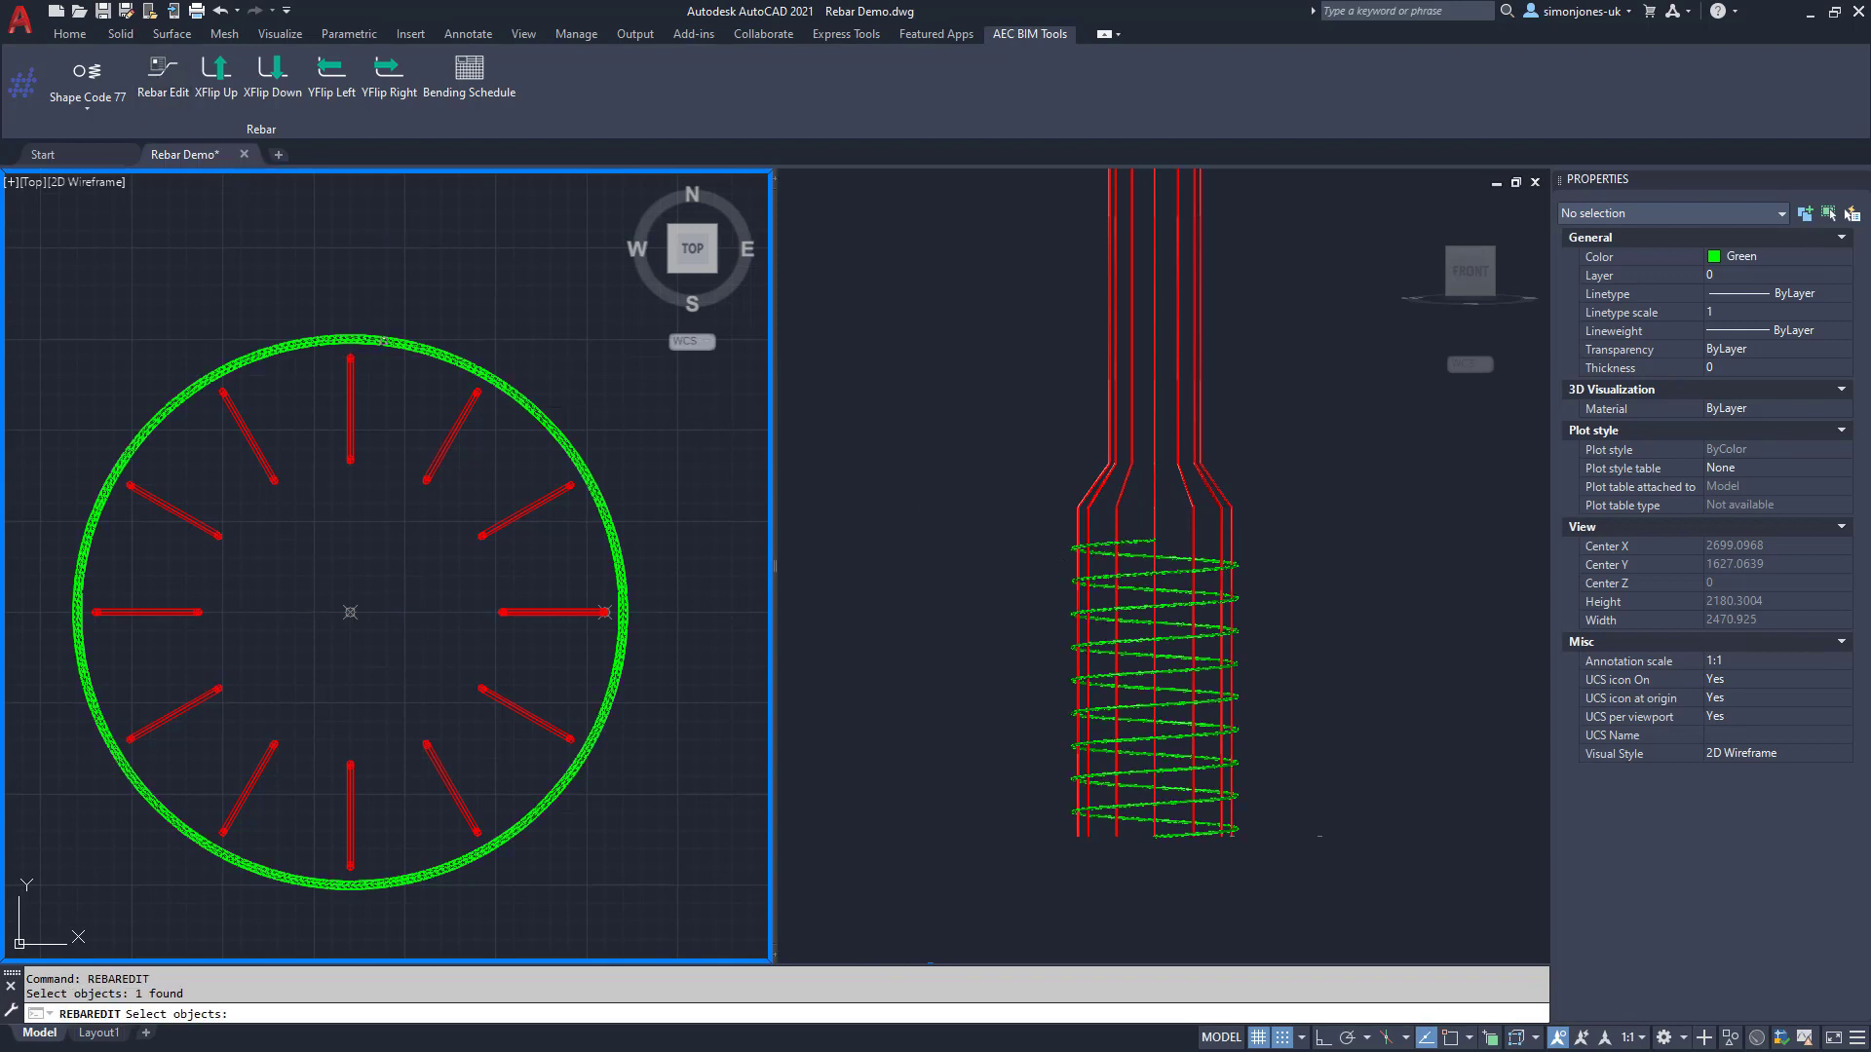
pyautogui.press('Return')
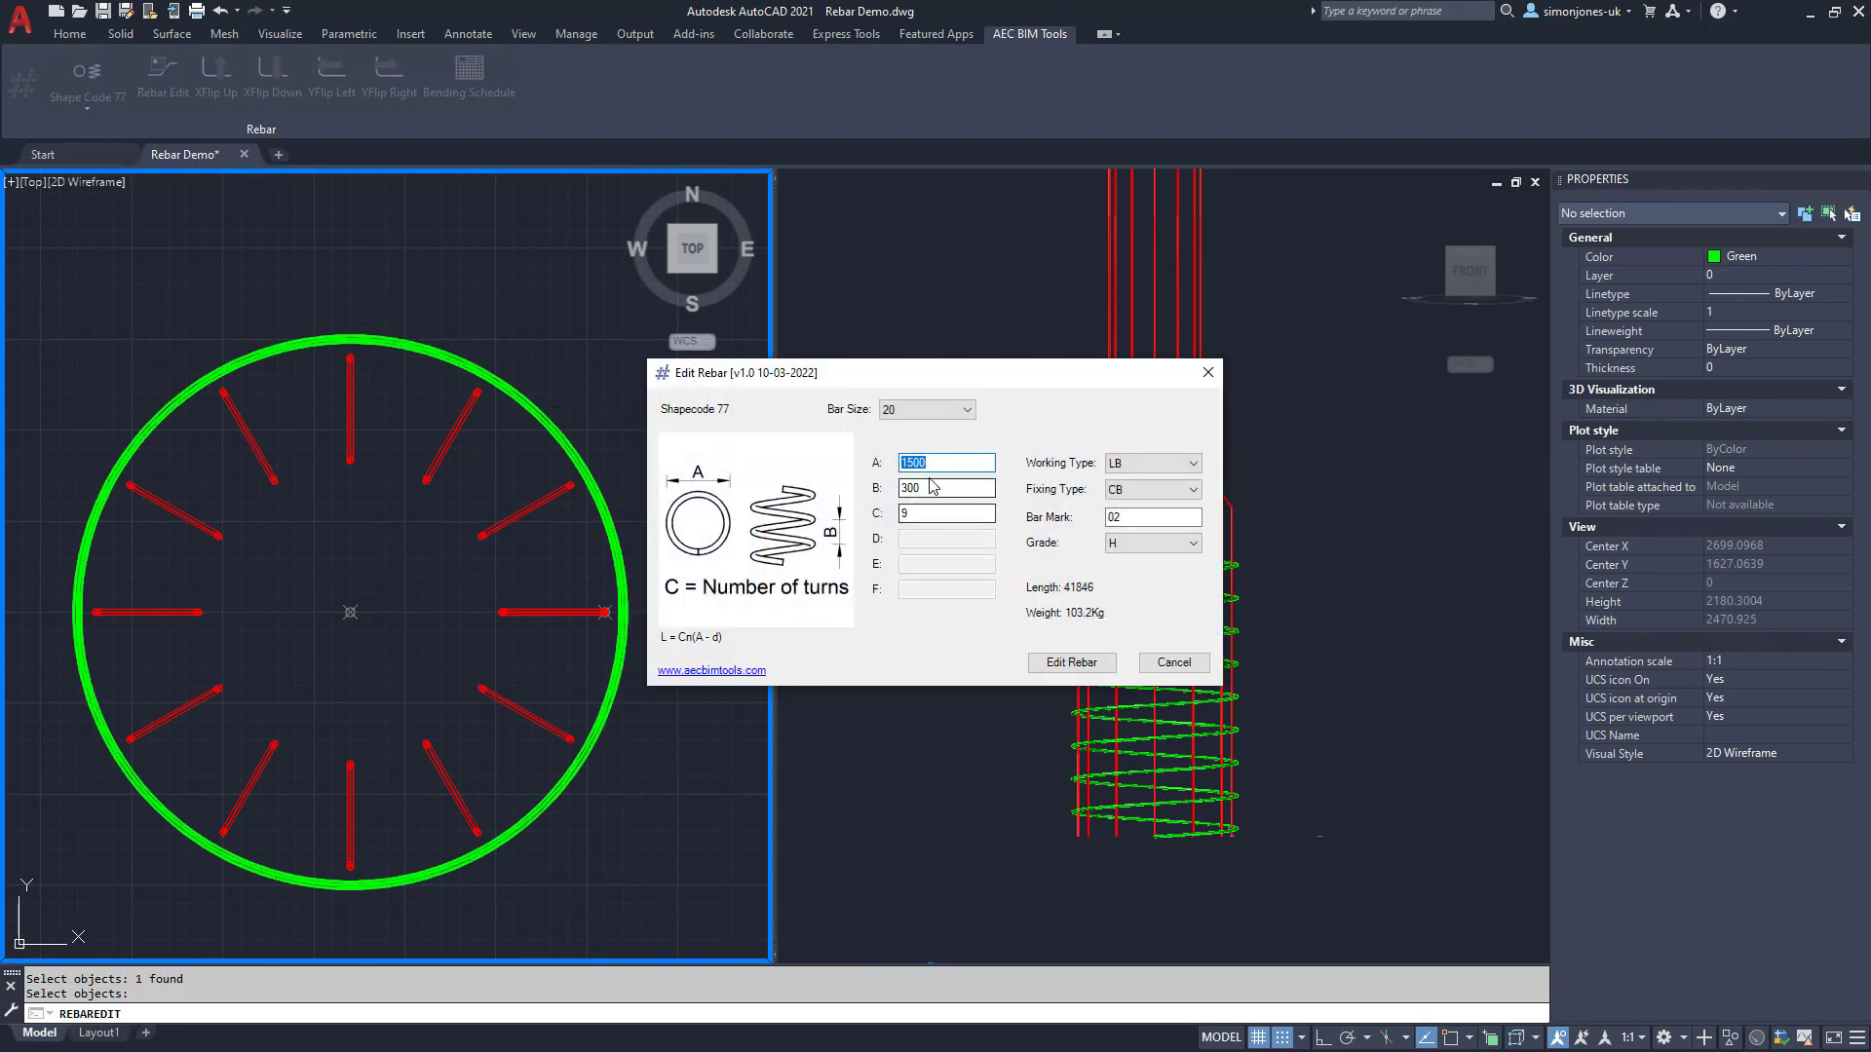
pyautogui.doubleClick(899, 462)
pyautogui.write('1450')
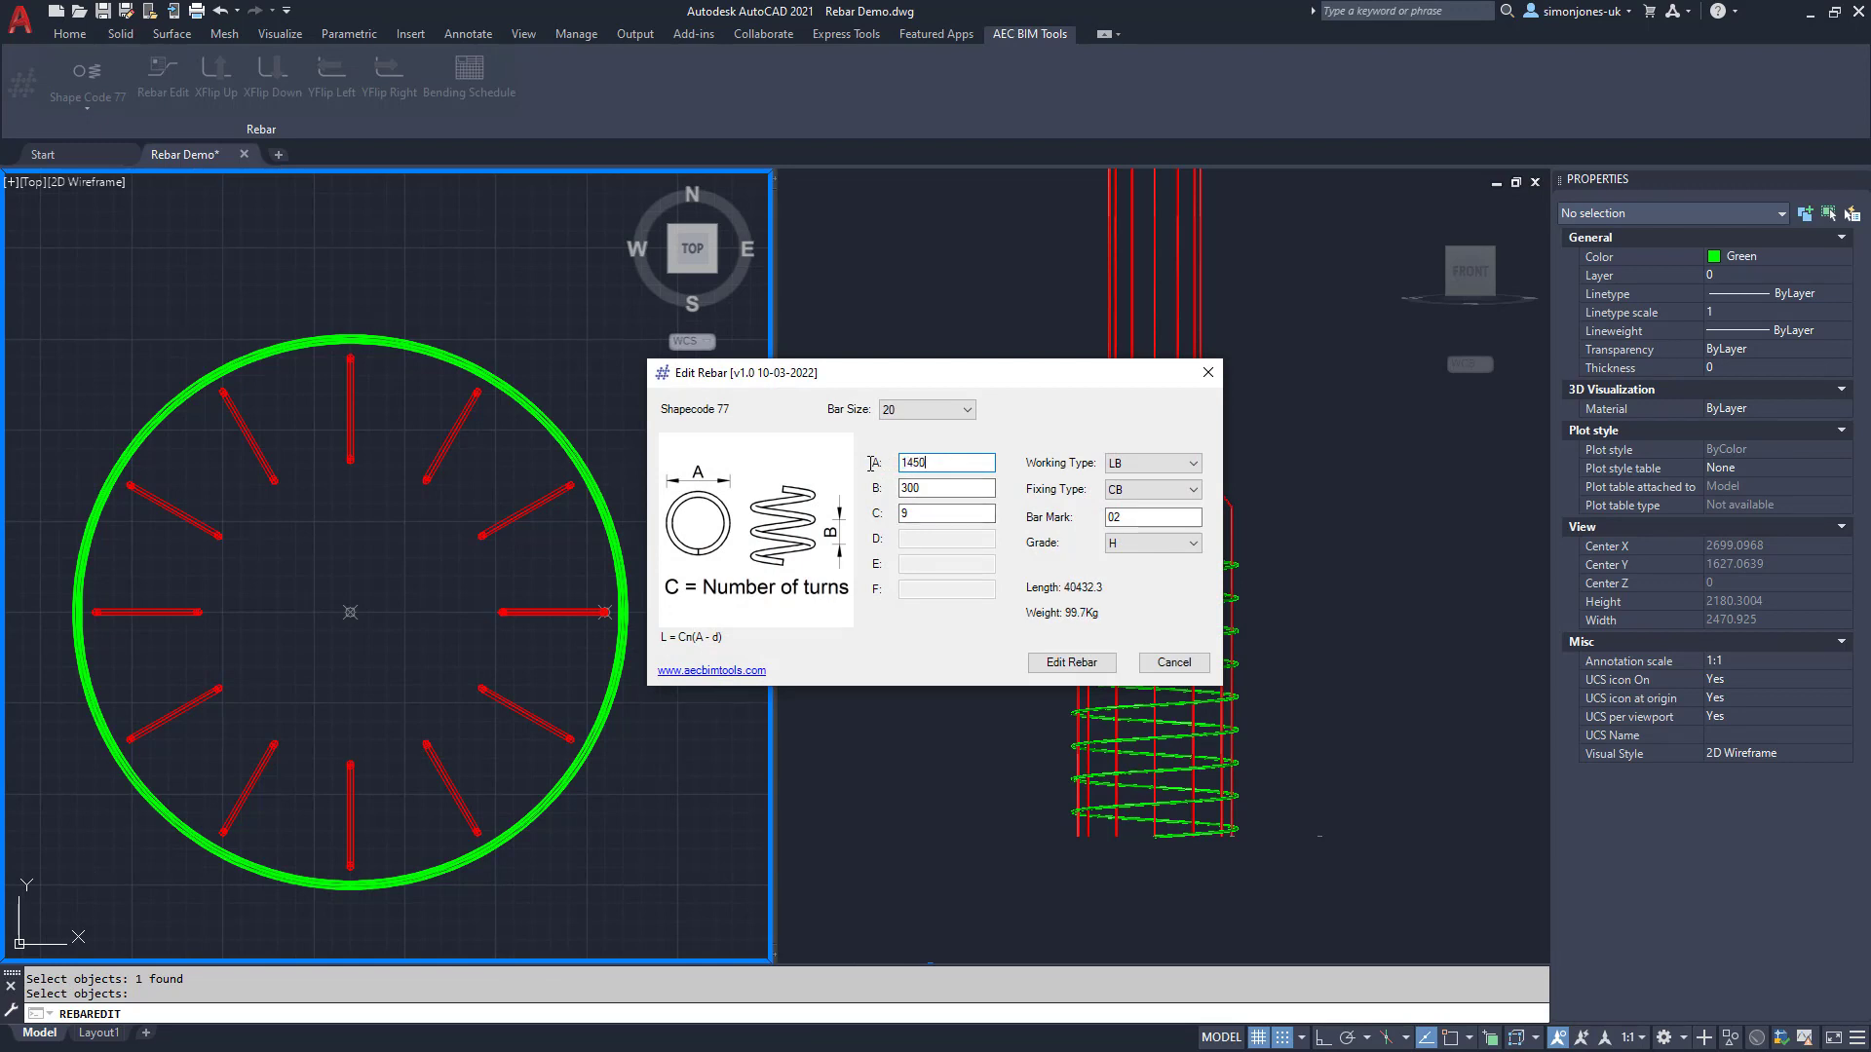
pyautogui.press('Tab')
pyautogui.press('Tab')
pyautogui.press('Tab')
pyautogui.press('Tab')
pyautogui.doubleClick(906, 513)
pyautogui.write('10')
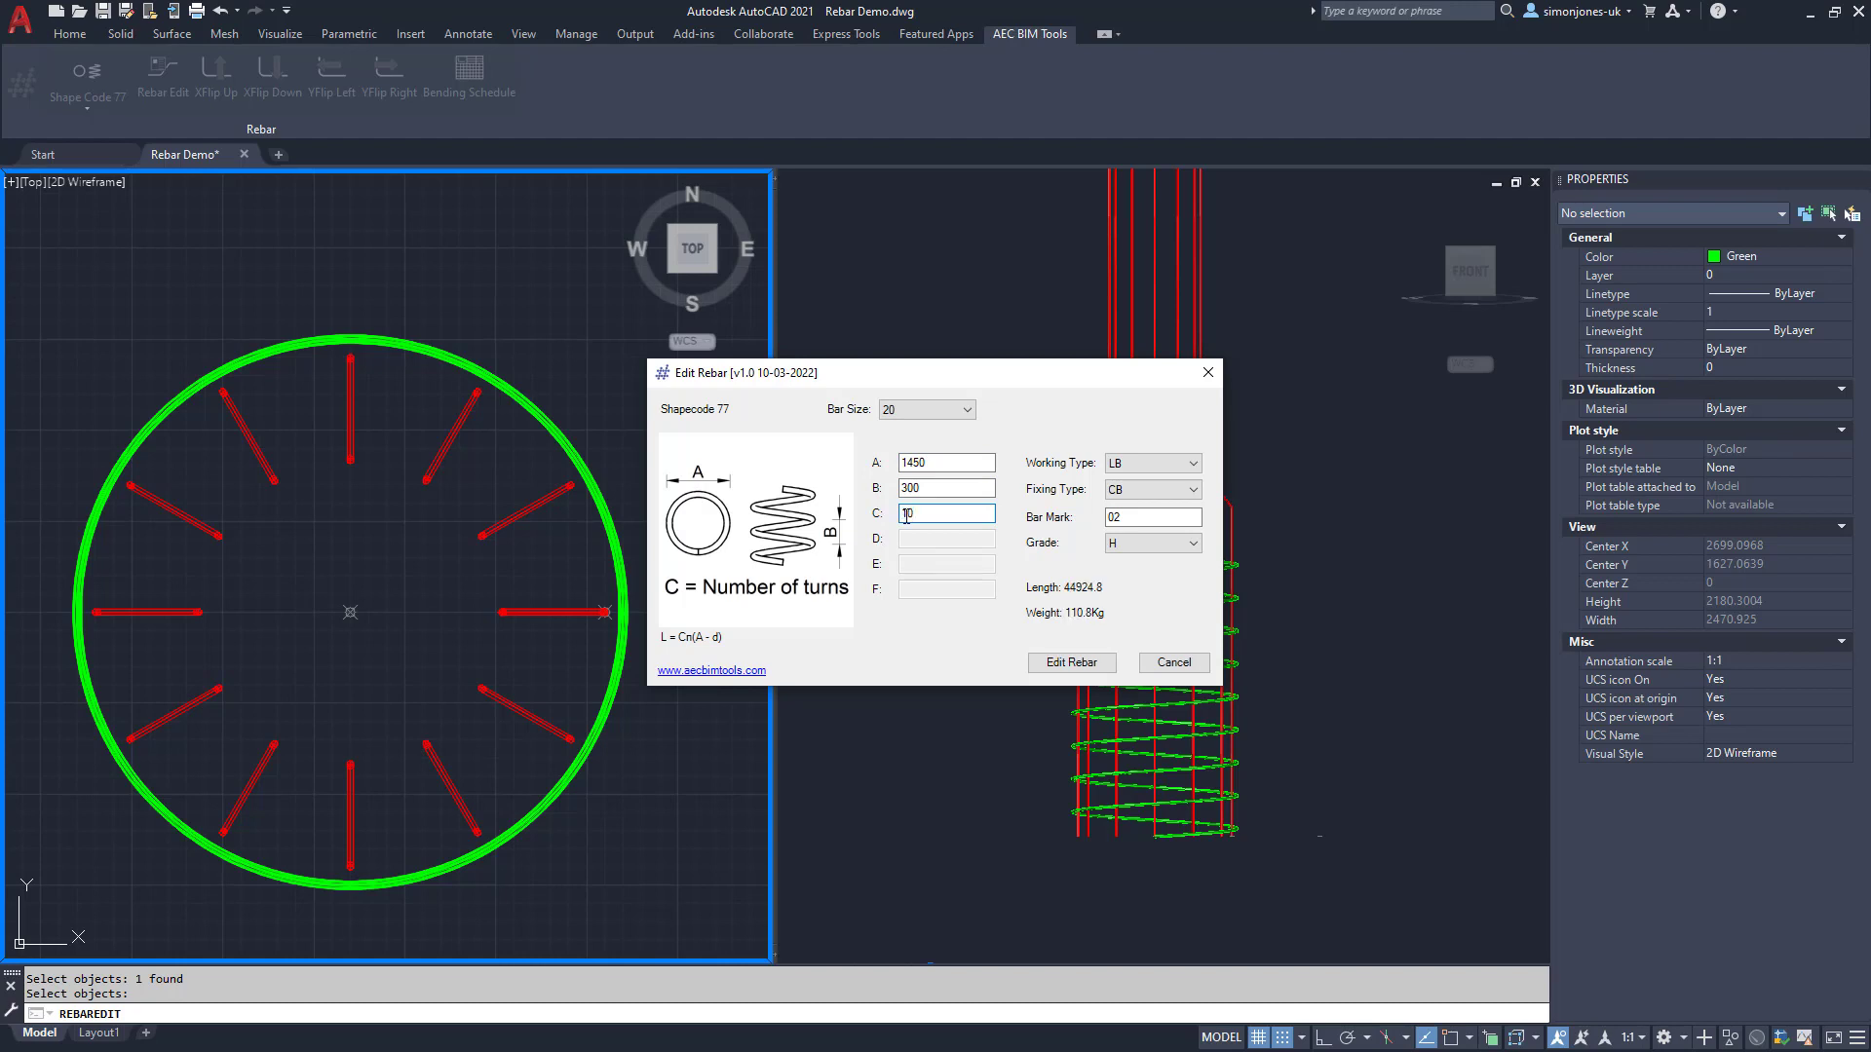
pyautogui.click(1033, 662)
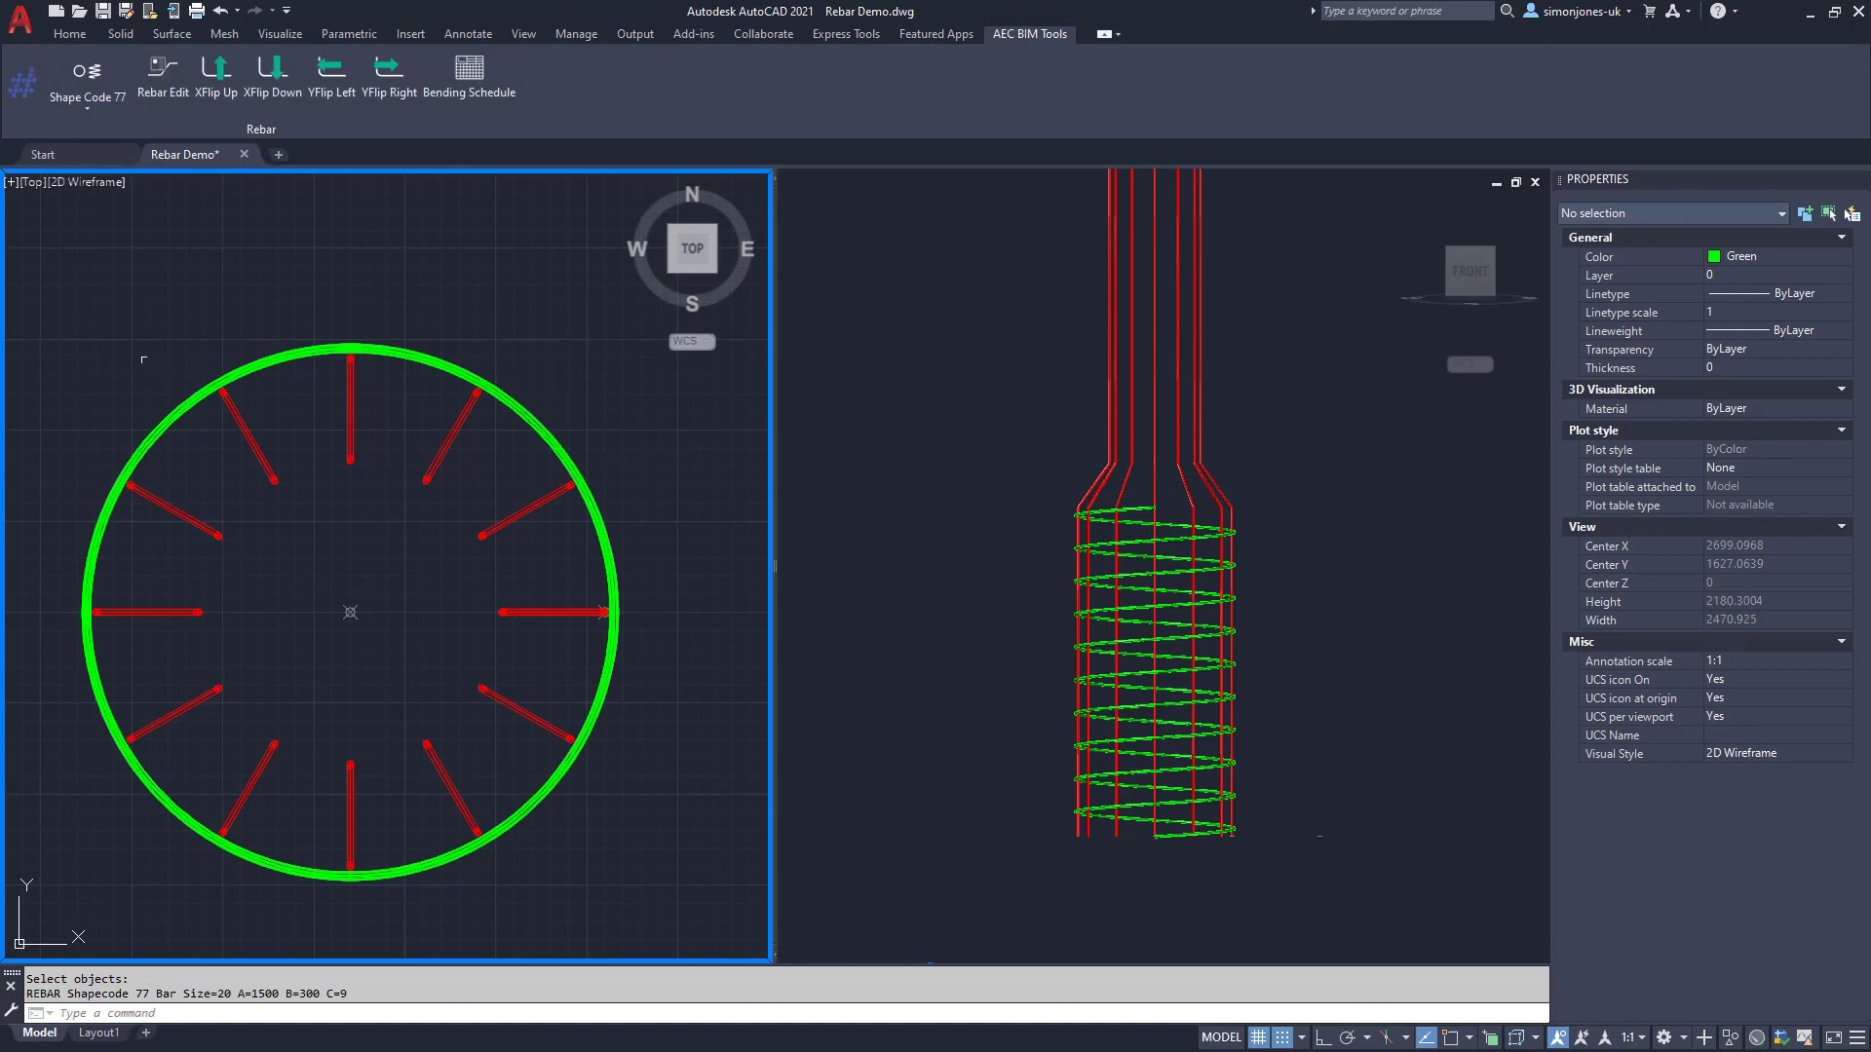
# Step: Choose shape code 99-1 with A 890, 9 turns and bar mark 03
pyautogui.click(82, 98)
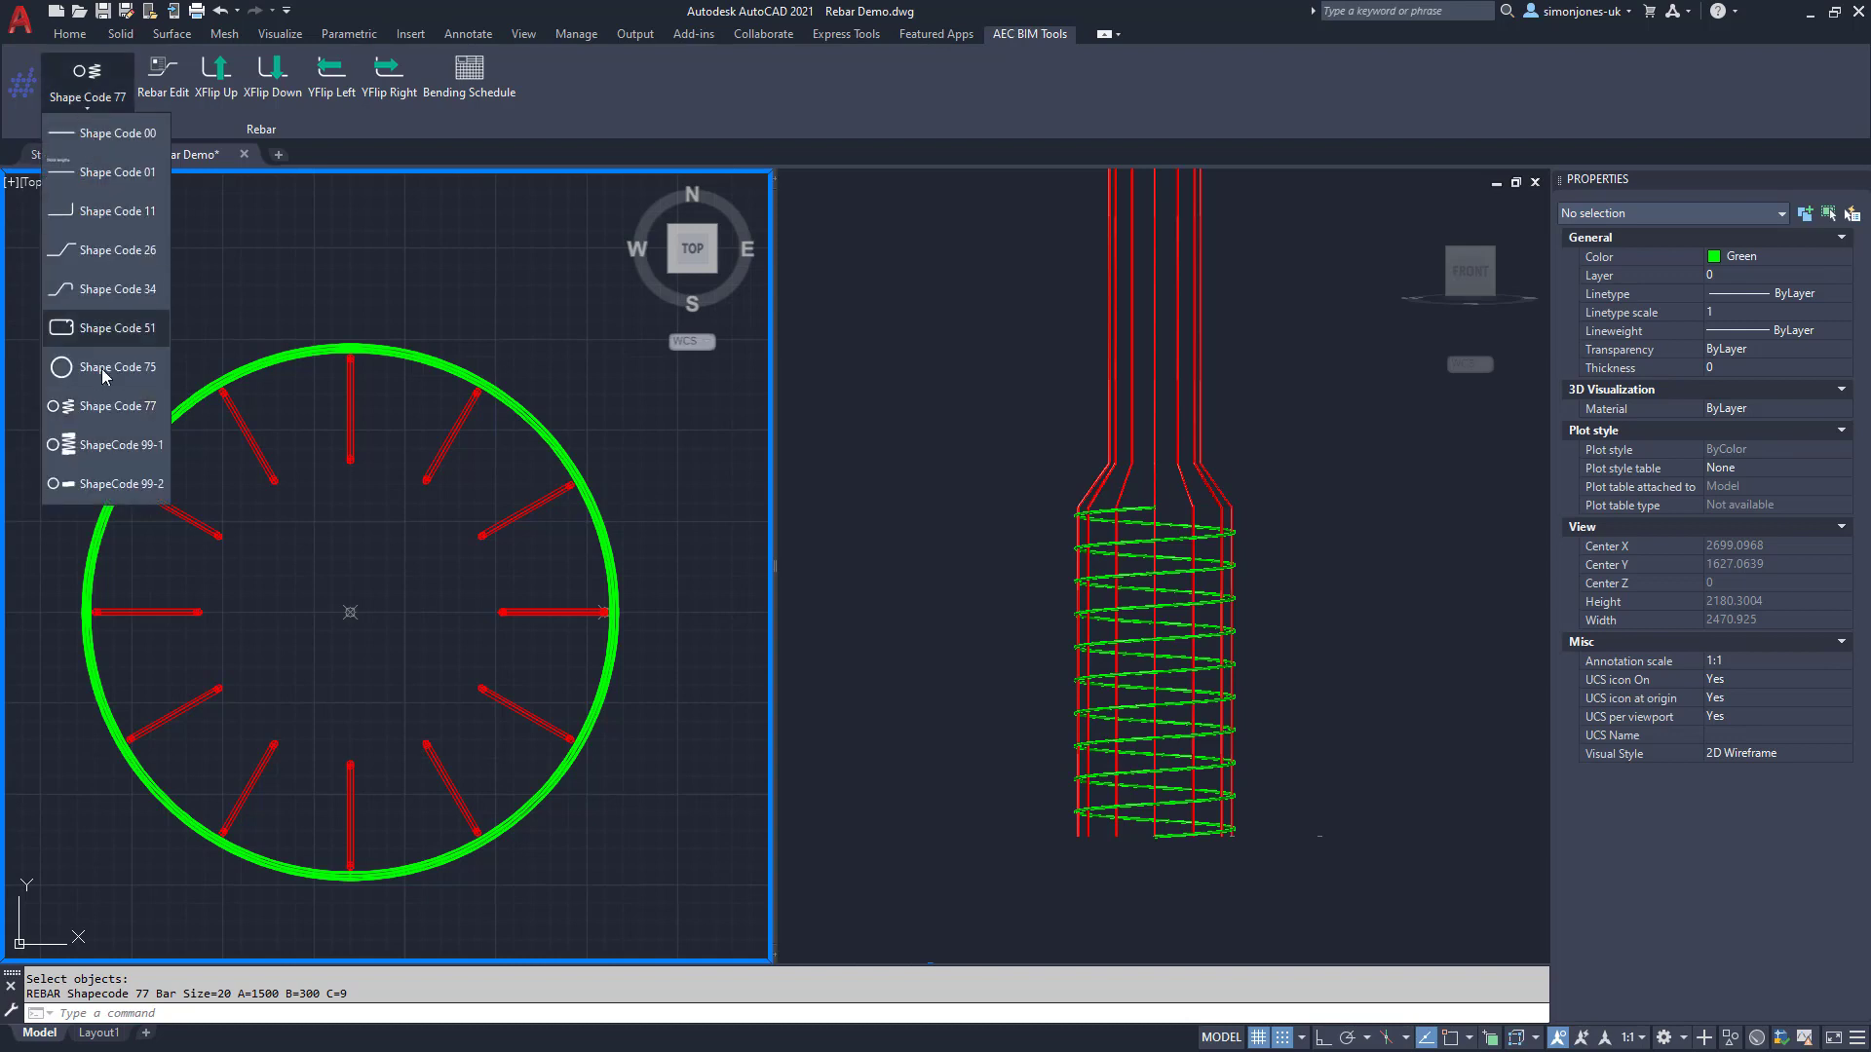
pyautogui.click(102, 452)
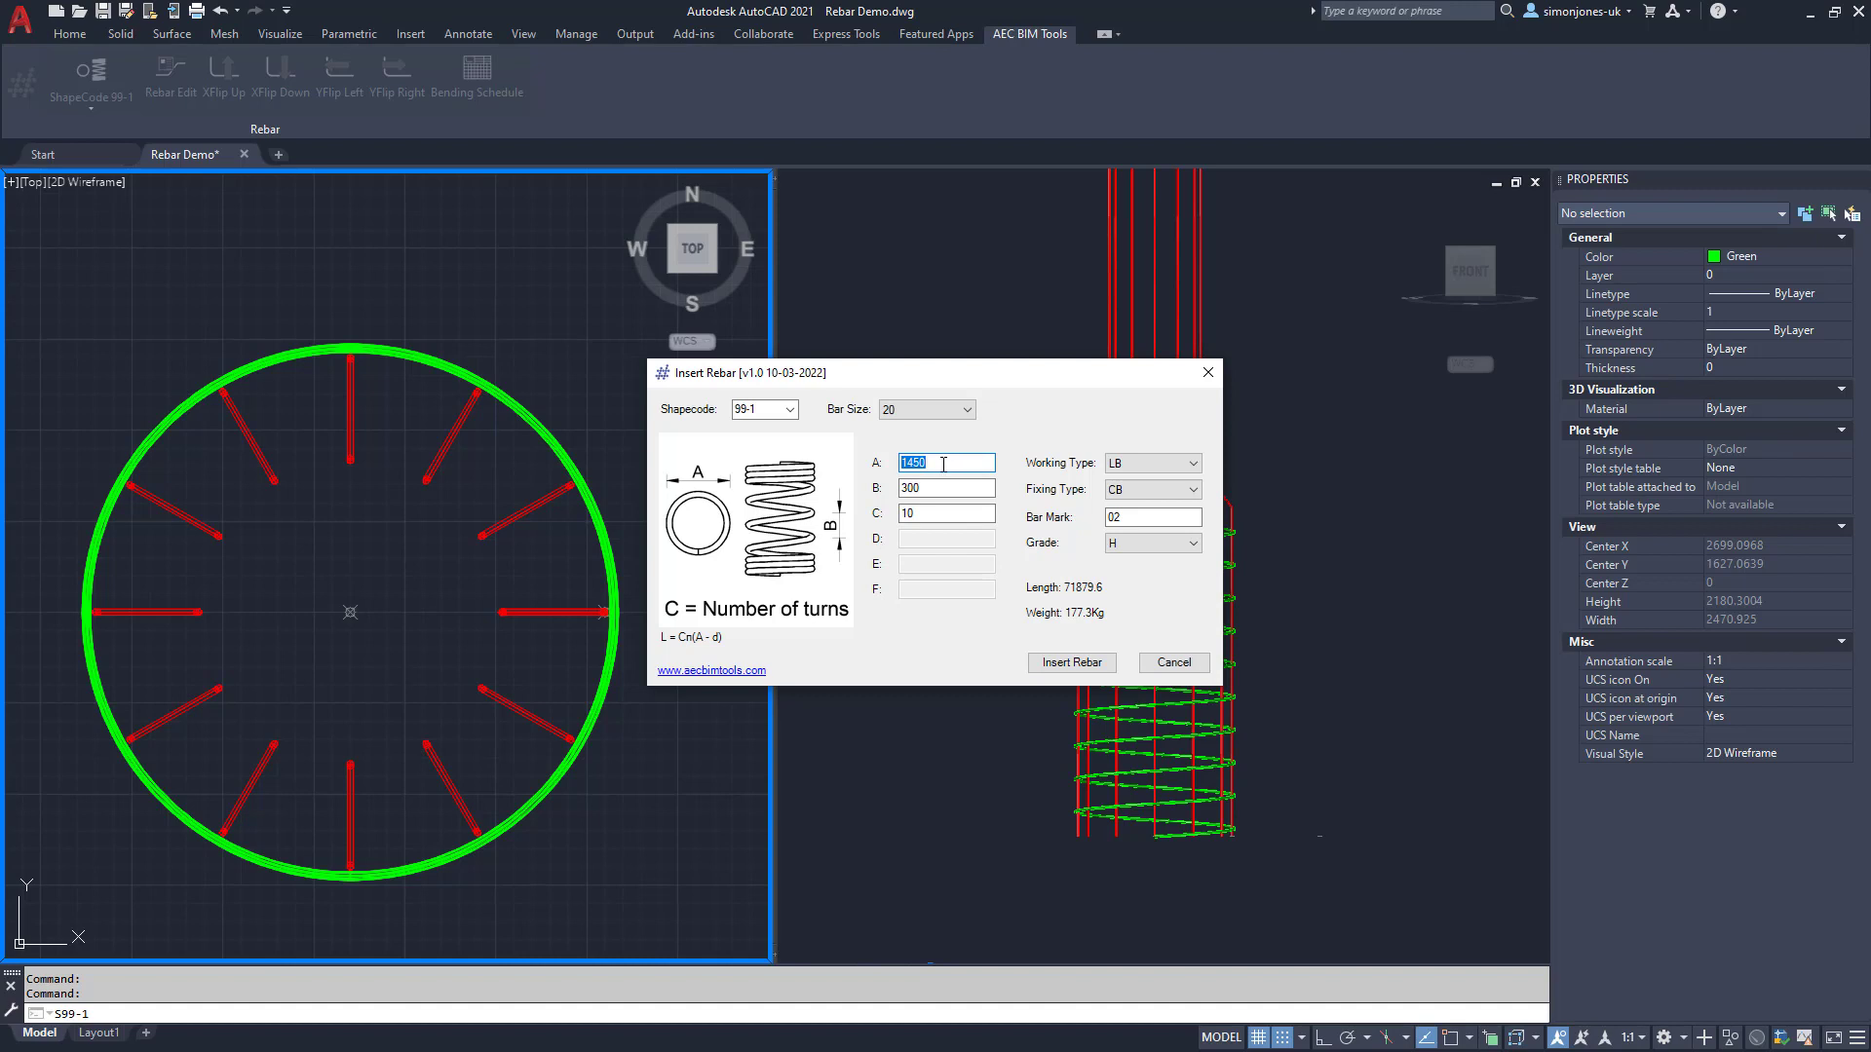
pyautogui.write('890')
pyautogui.doubleClick(898, 521)
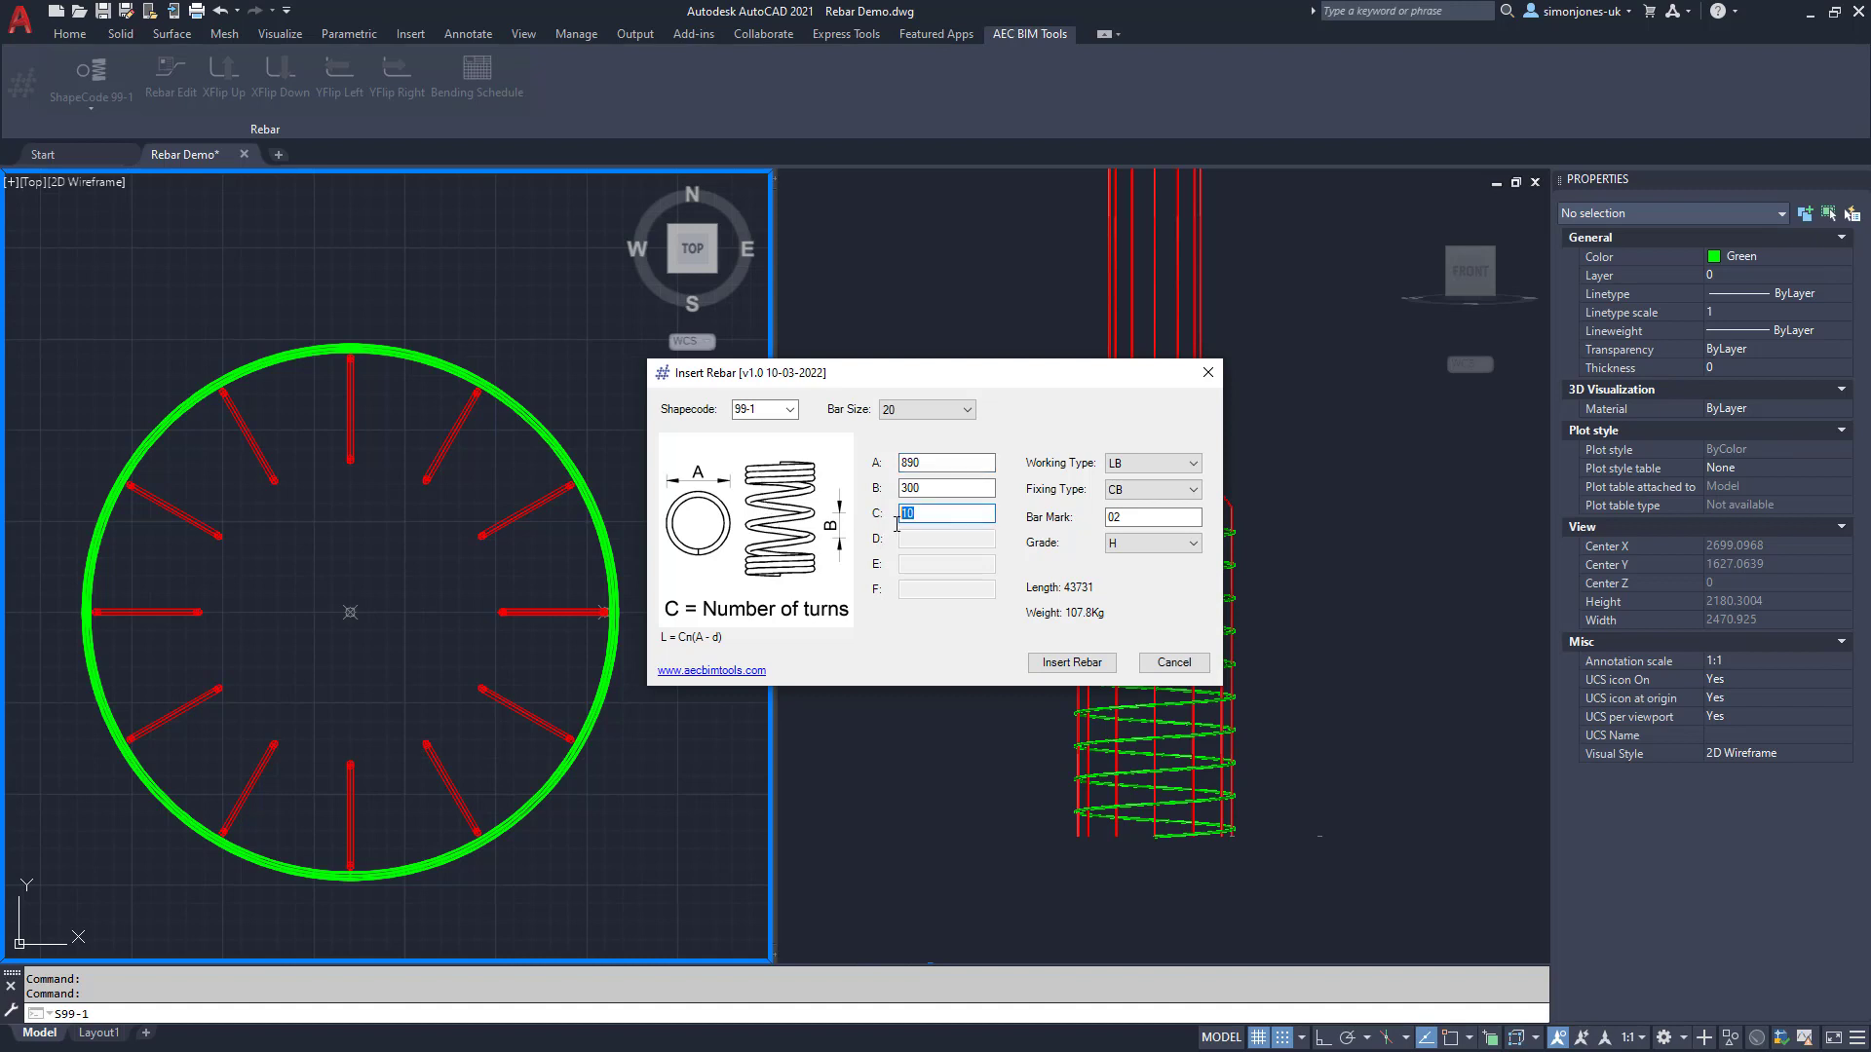
pyautogui.write('9')
pyautogui.click(1143, 516)
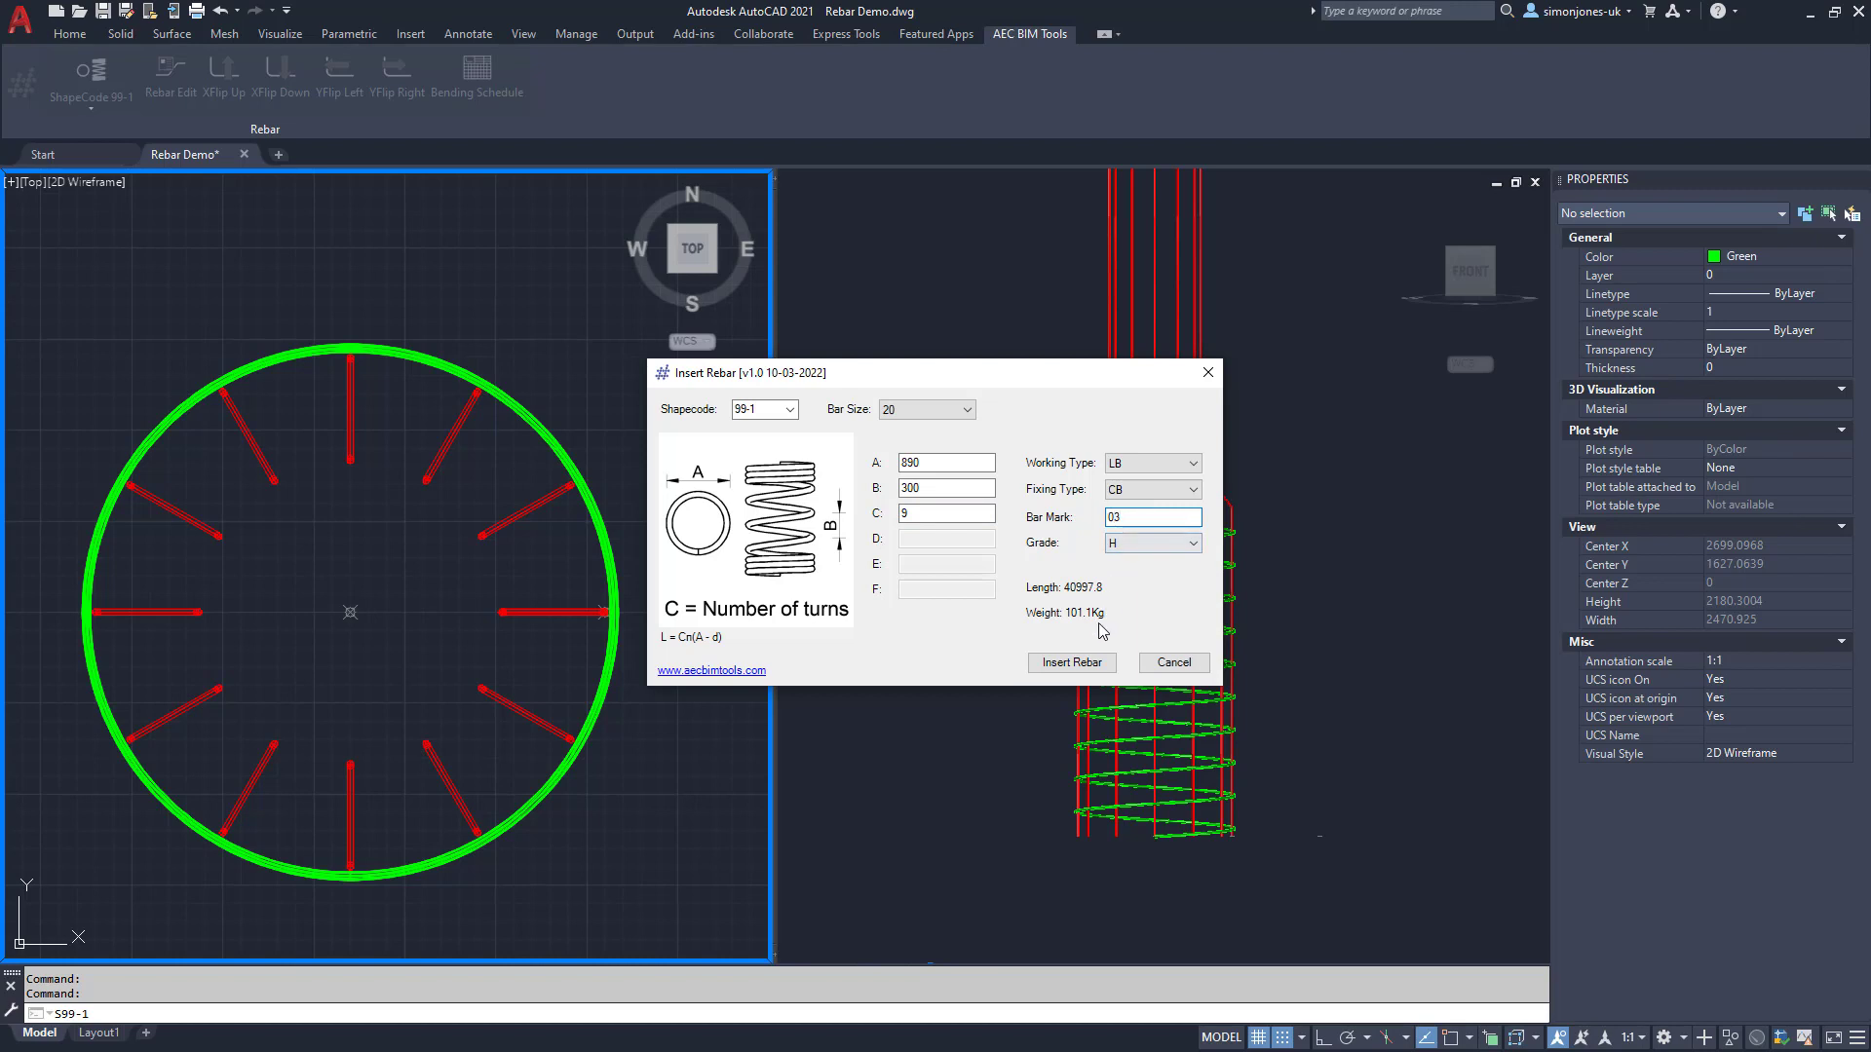
# Step: Insert the spiral at the circle centre via .xy with Z height 3500
pyautogui.click(1087, 666)
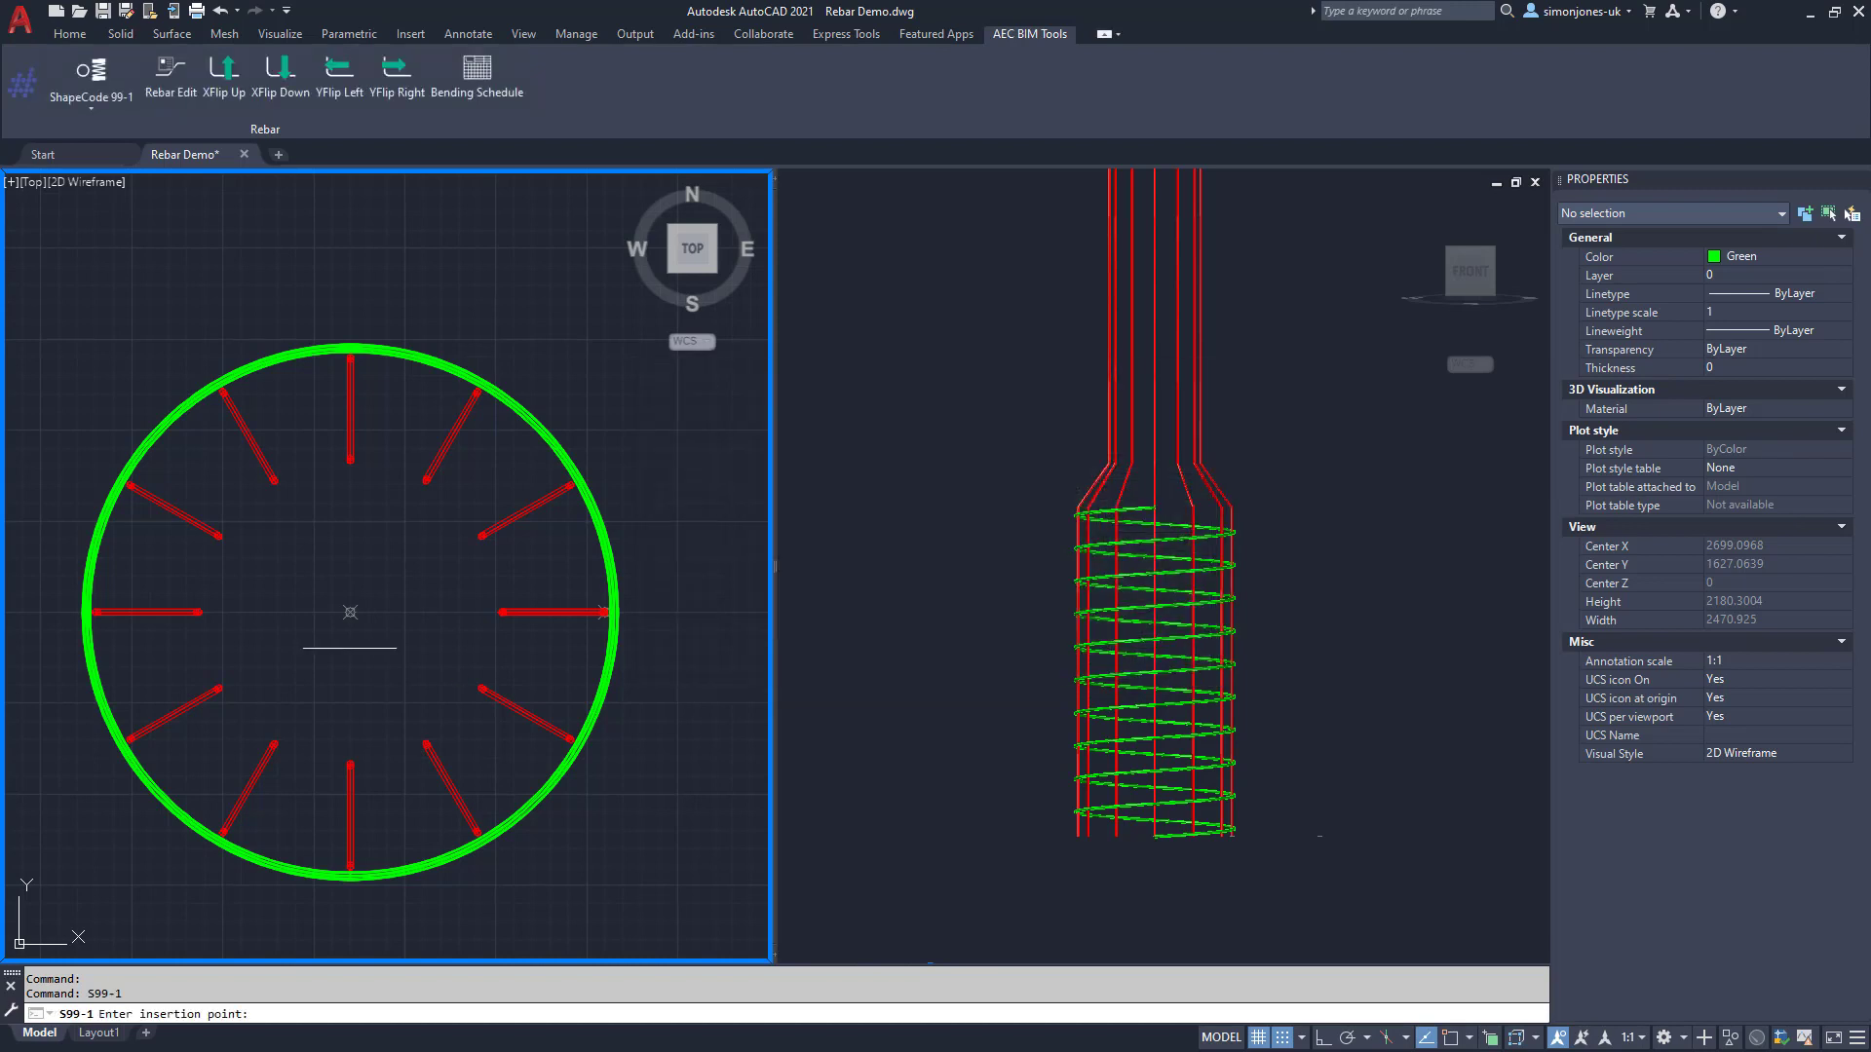
pyautogui.write('.xy')
pyautogui.press('Return')
pyautogui.click(349, 612)
pyautogui.write('3500')
pyautogui.press('Return')
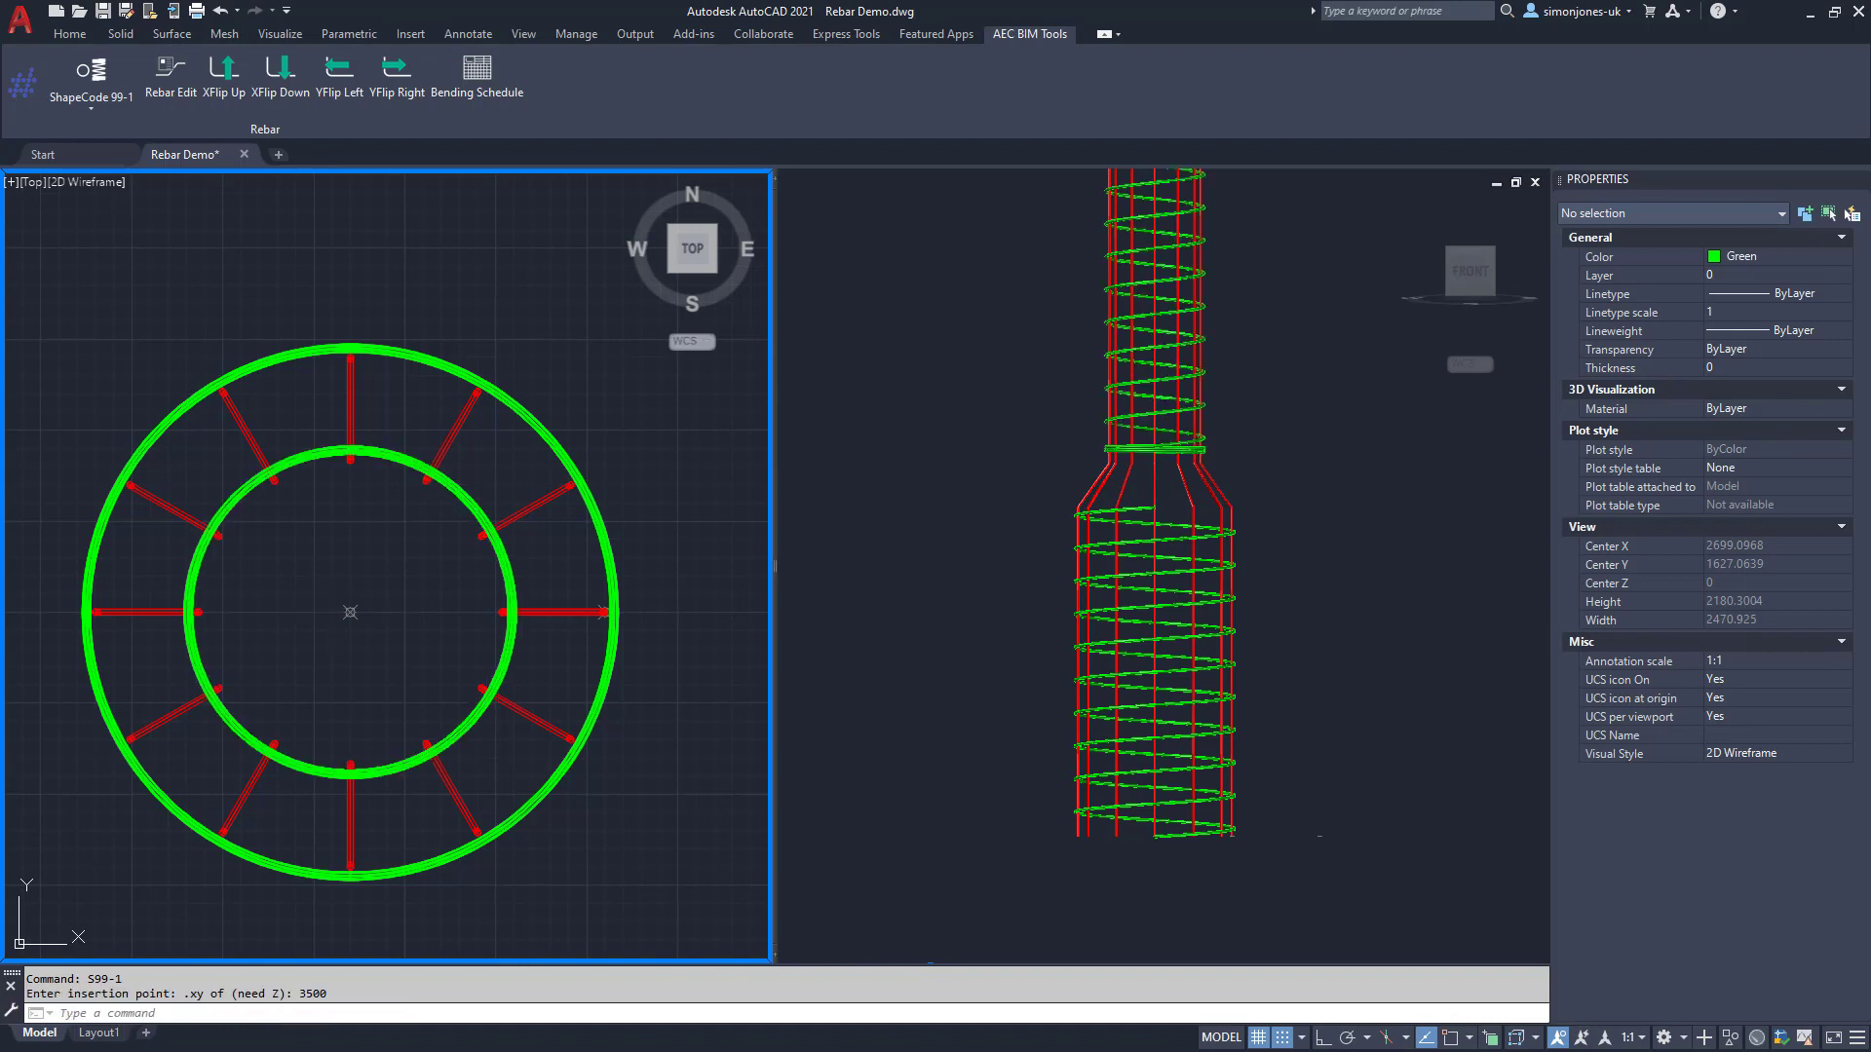
pyautogui.click(1007, 555)
pyautogui.moveTo(1007, 556); pyautogui.dragTo(969, 670, button='middle')
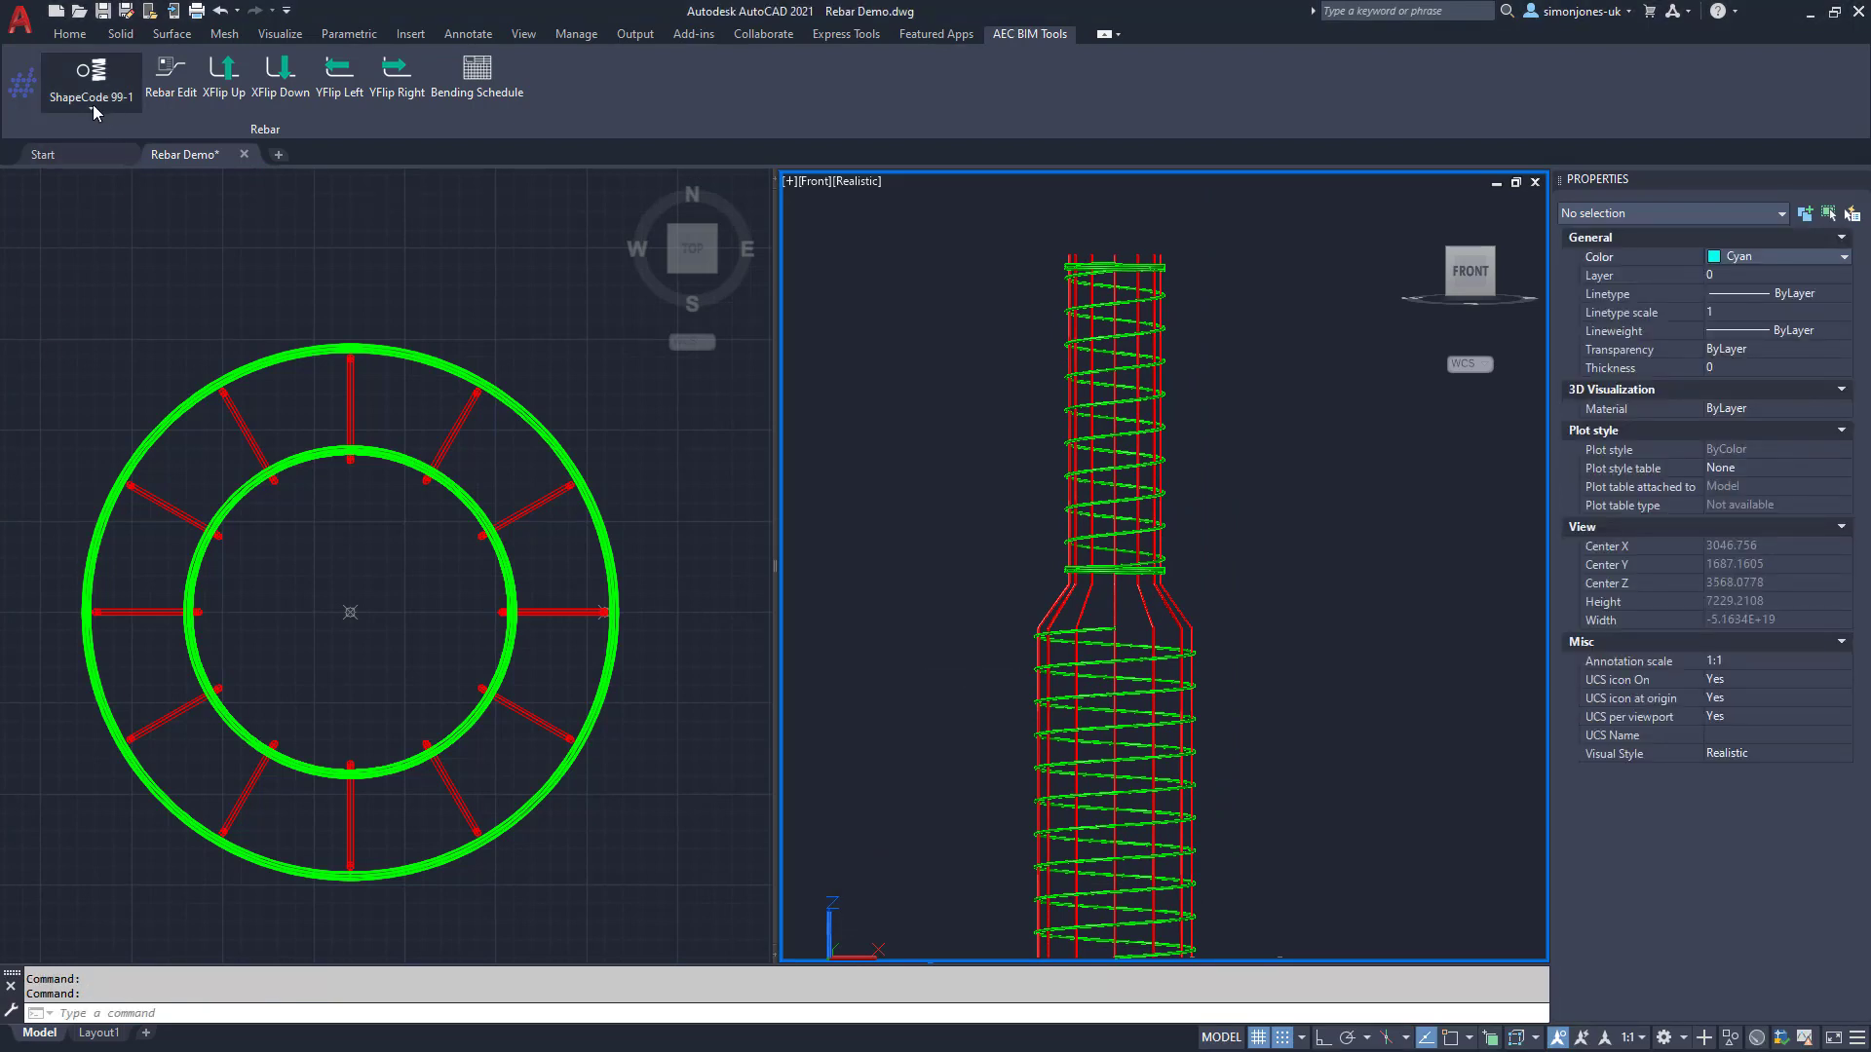
# Step: Insert a shape code 51 square link, bar mark 04, in the plan view
pyautogui.click(92, 108)
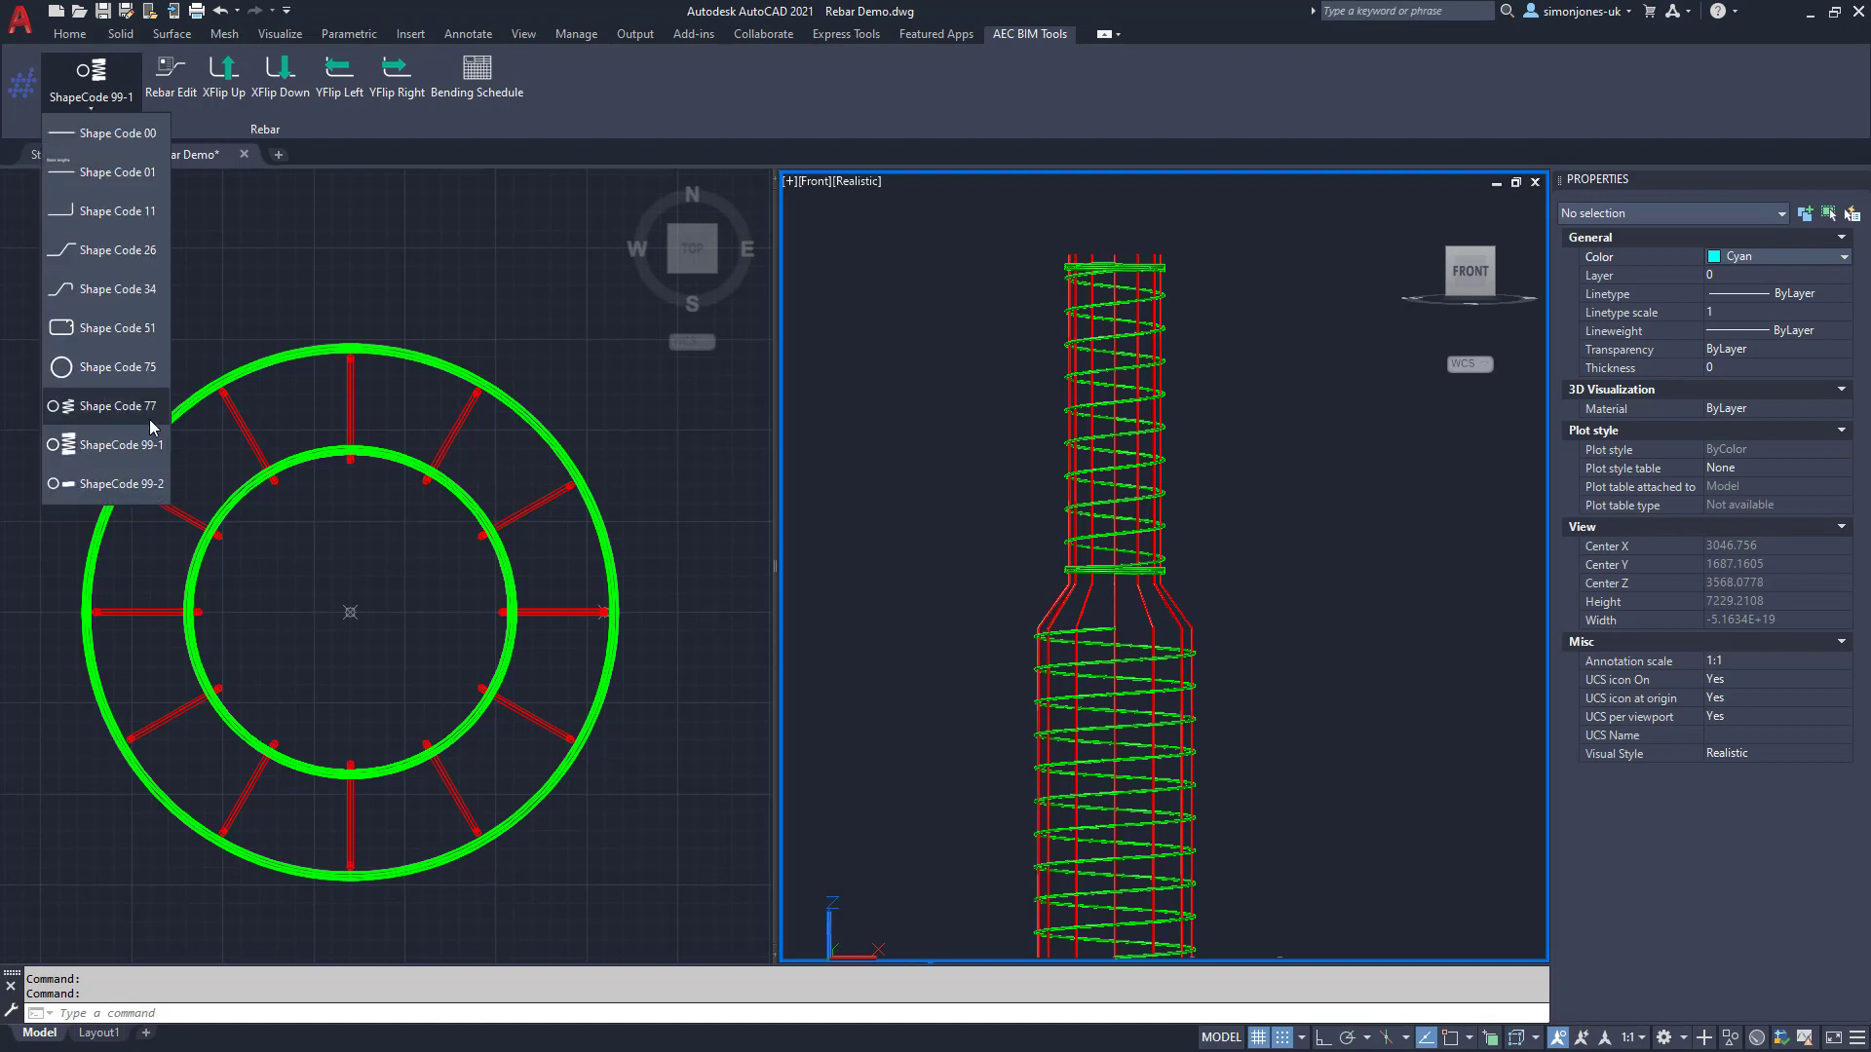
pyautogui.click(132, 336)
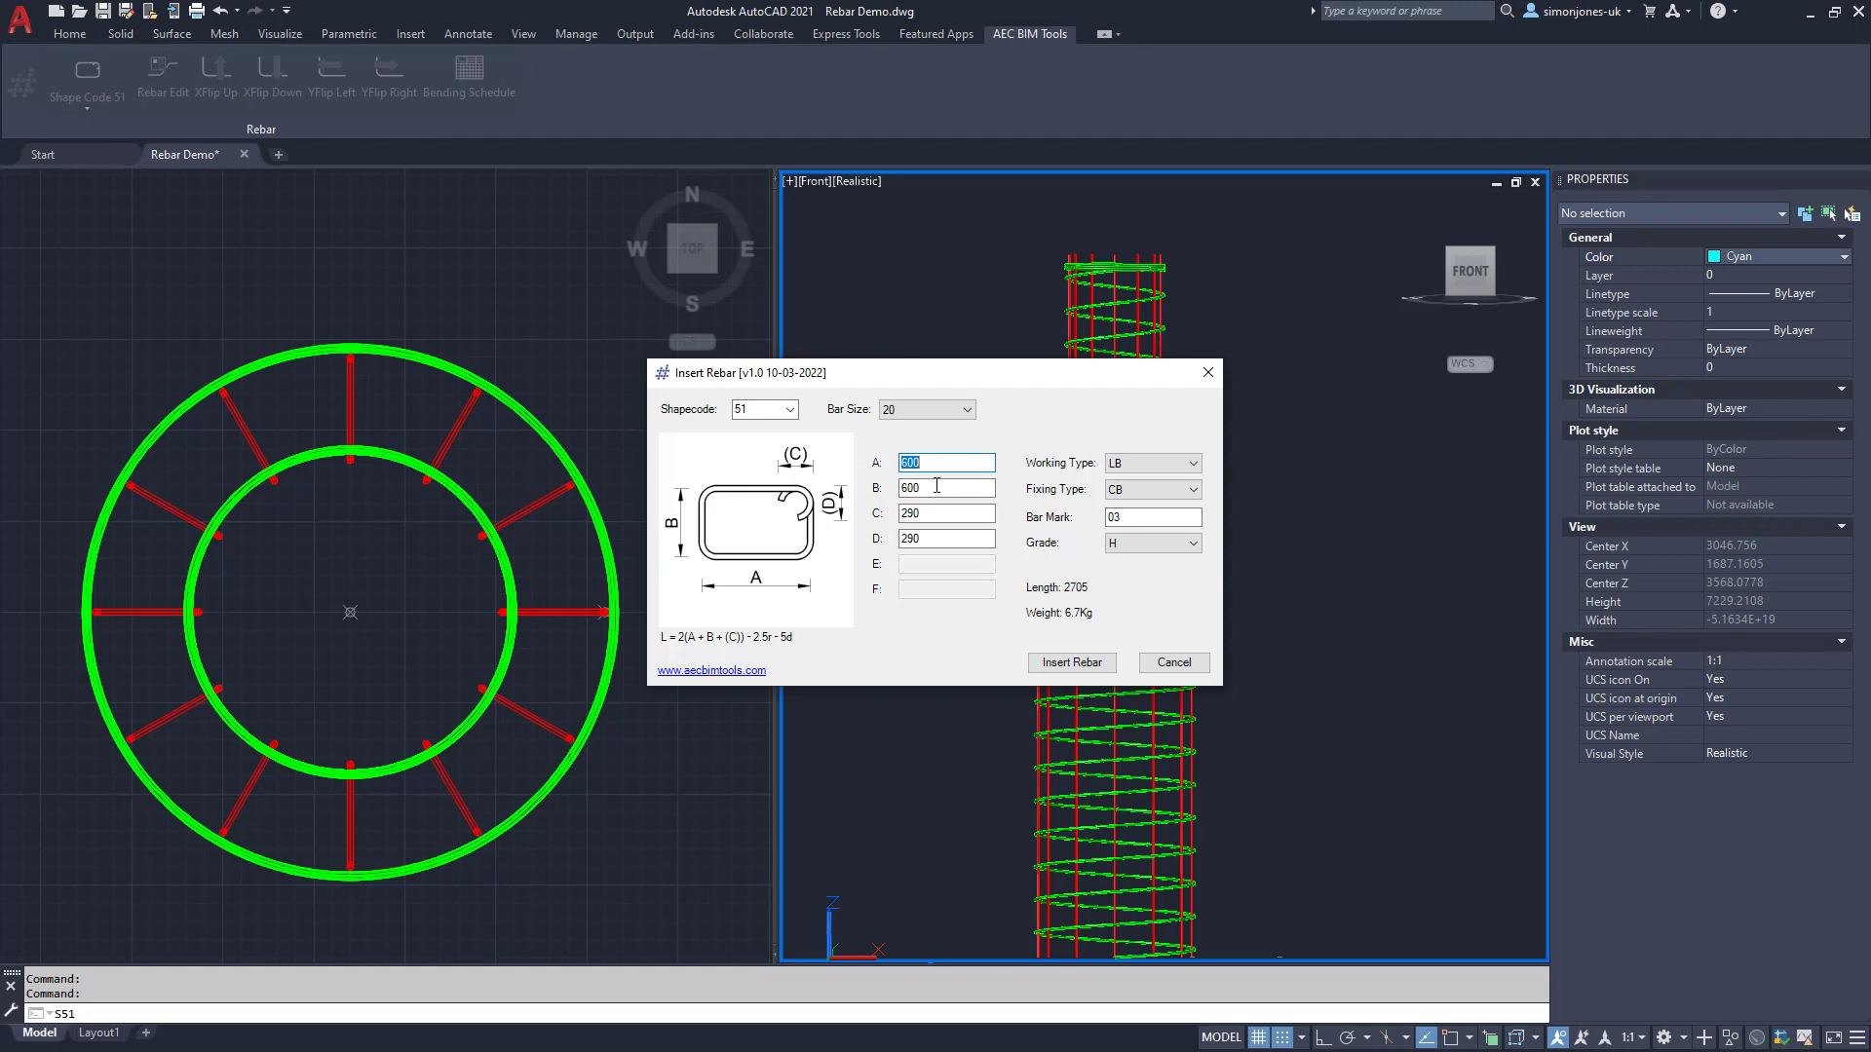
pyautogui.click(1165, 519)
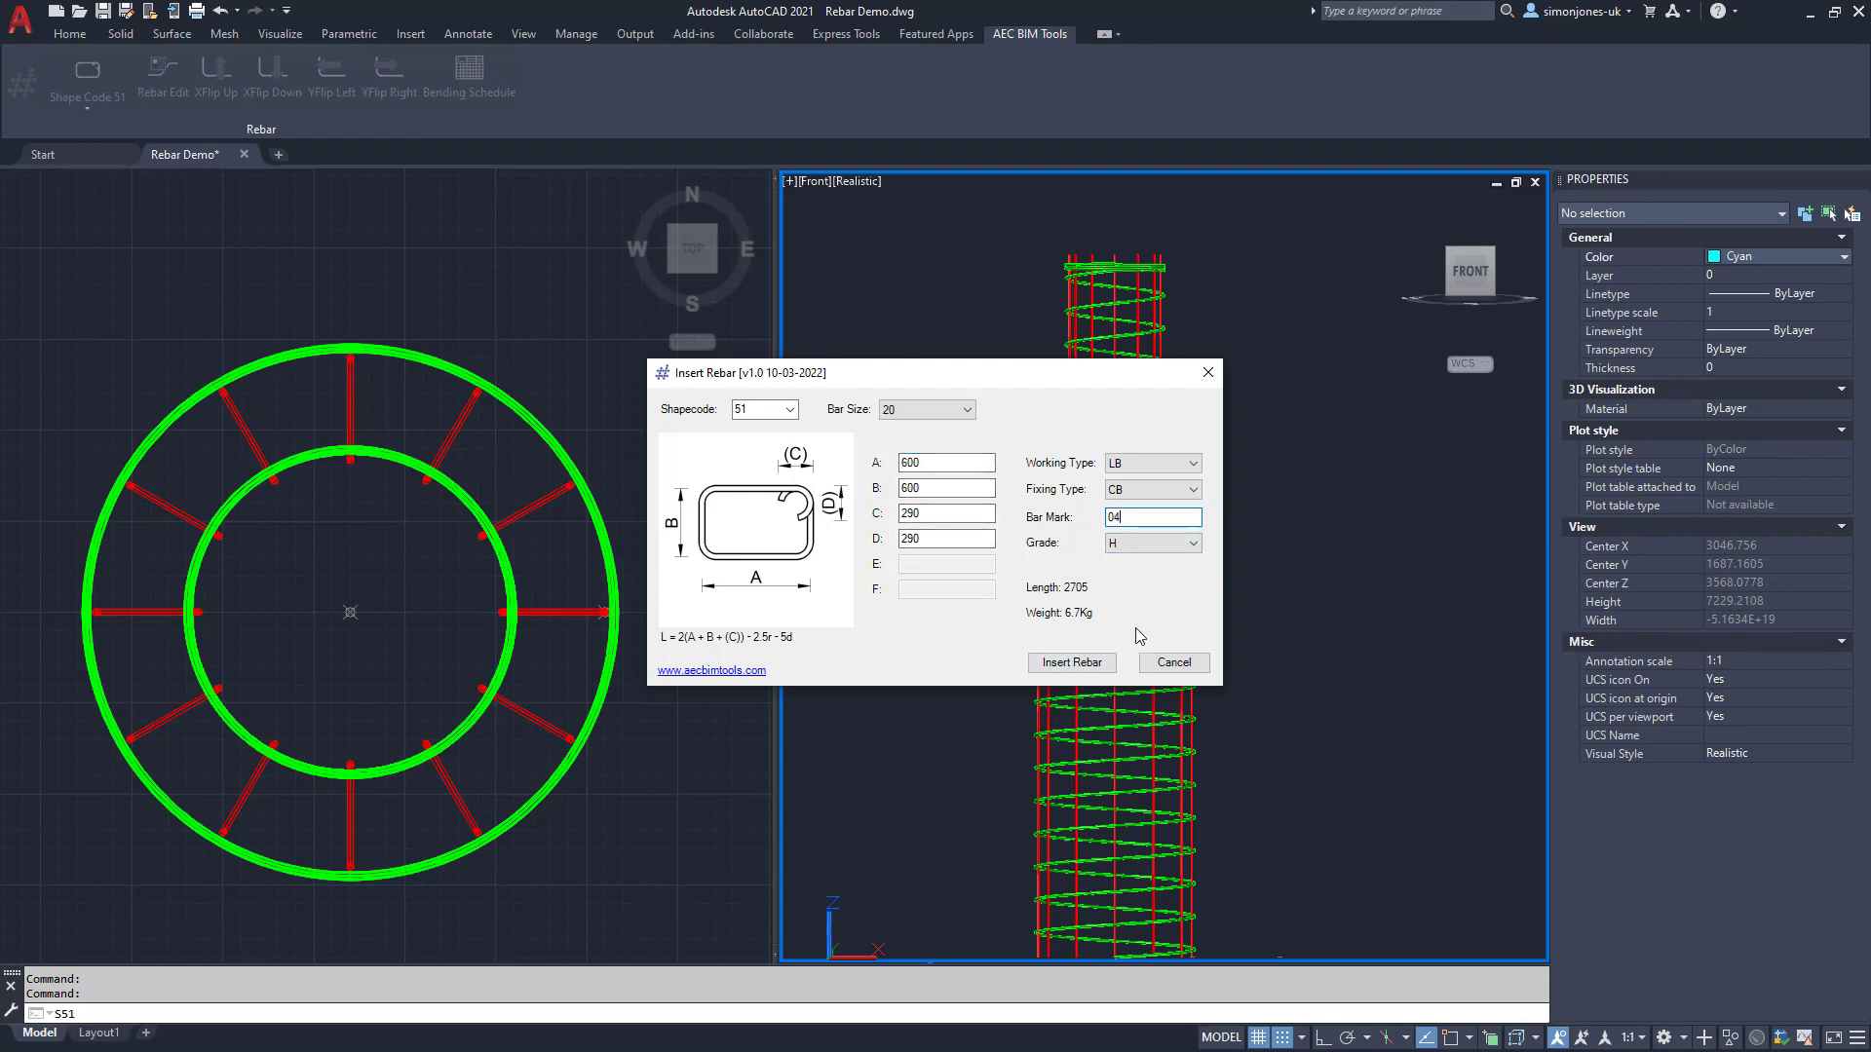
pyautogui.click(1072, 663)
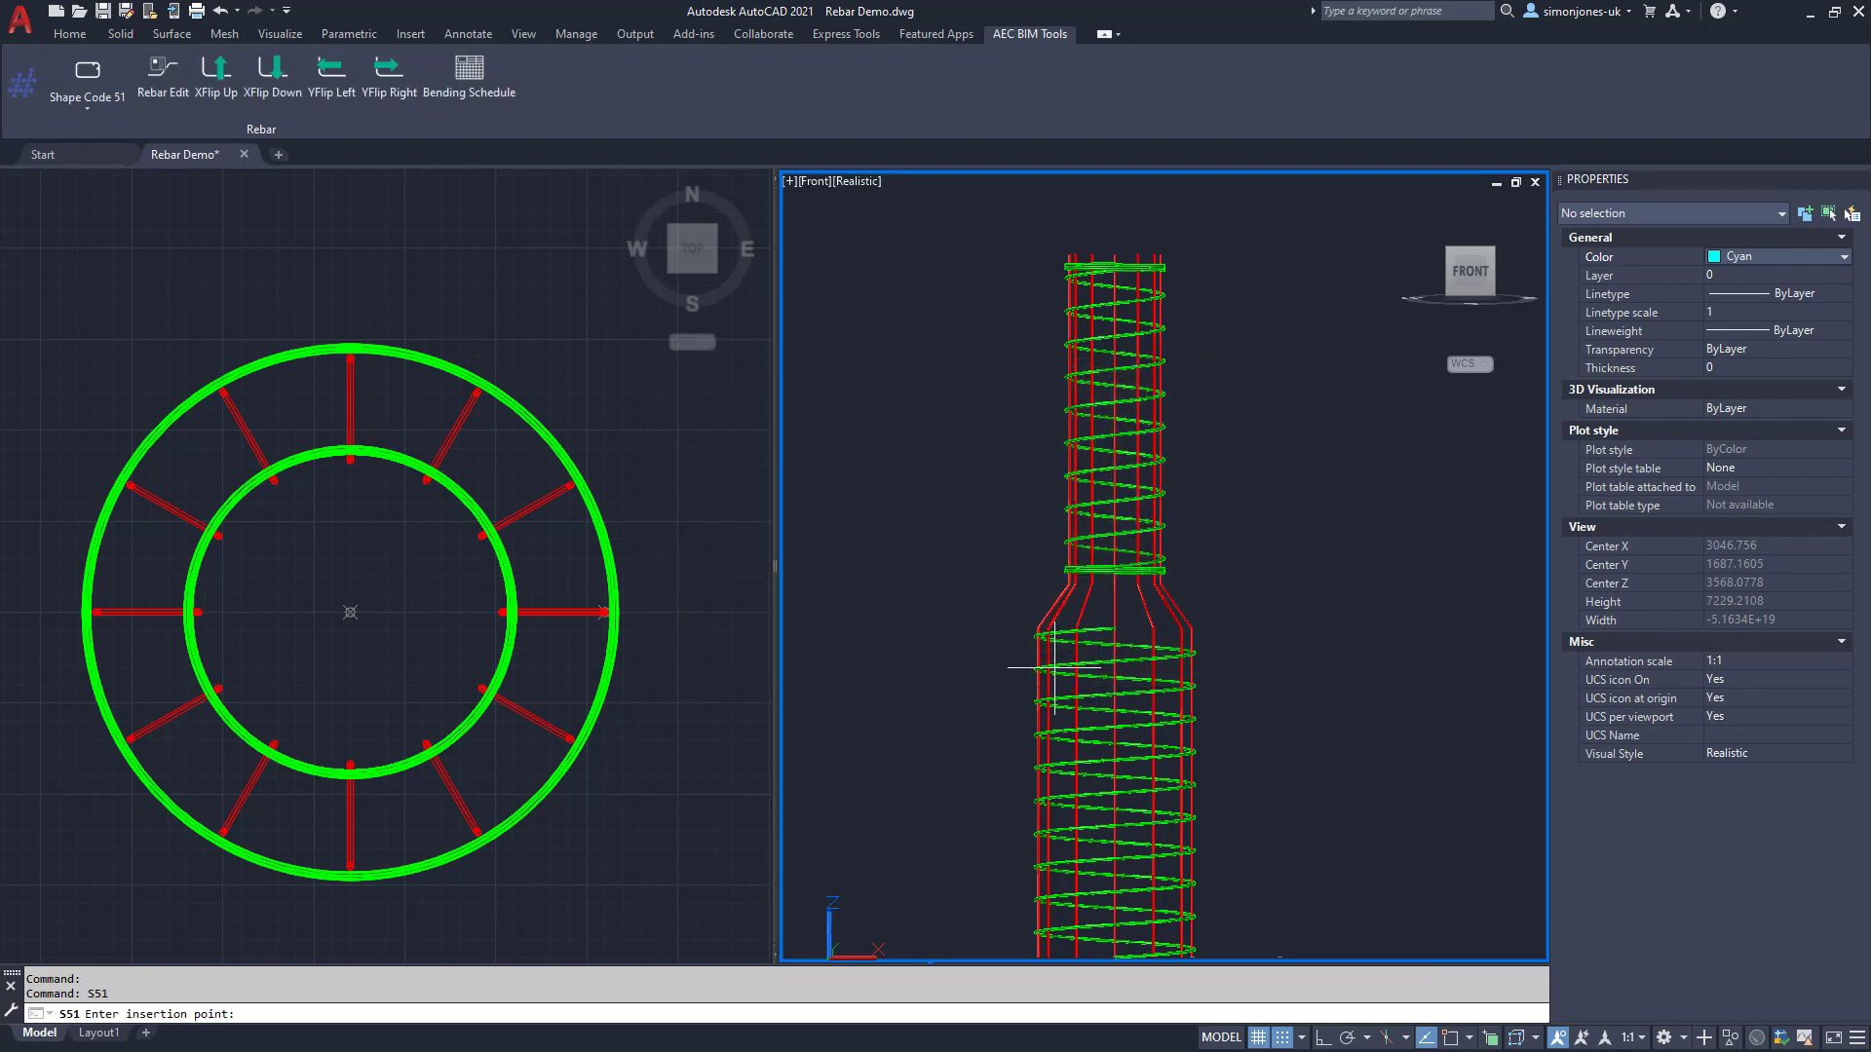
pyautogui.click(307, 645)
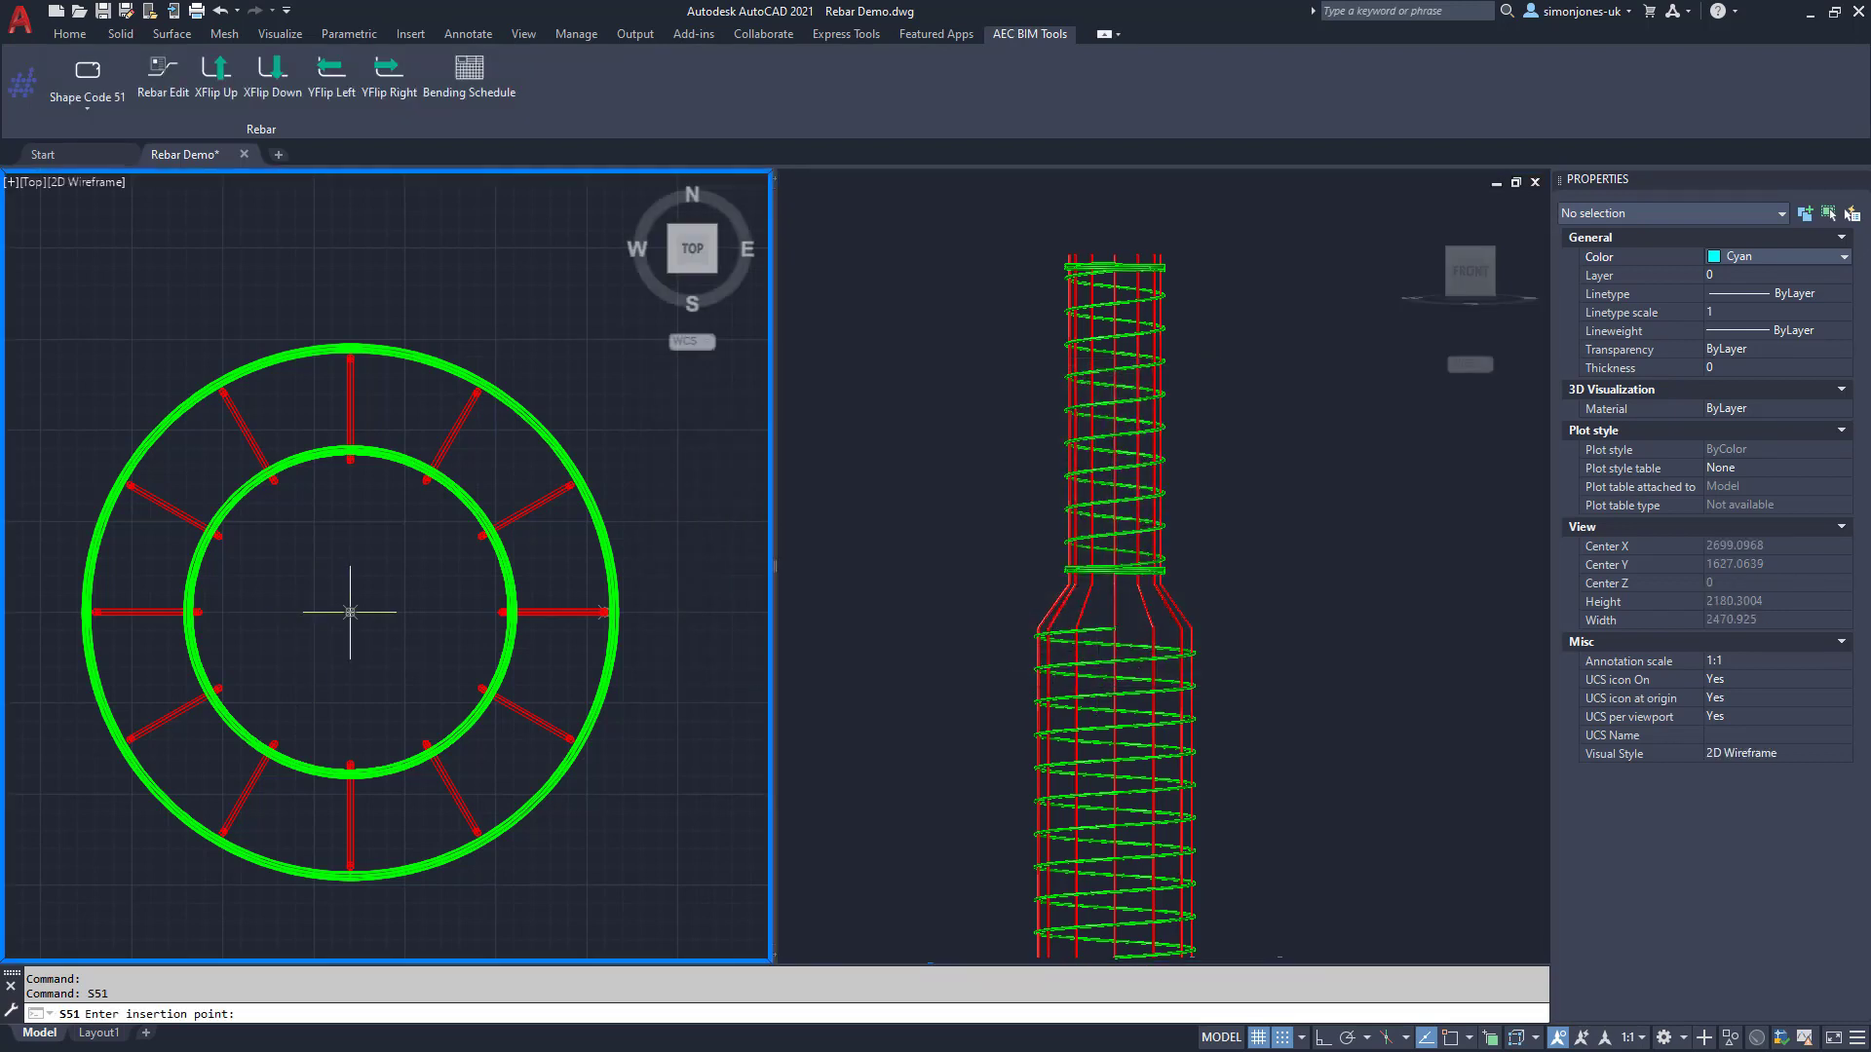
pyautogui.click(351, 612)
# Step: Move the square link to centre it inside the inner circle
pyautogui.write('m')
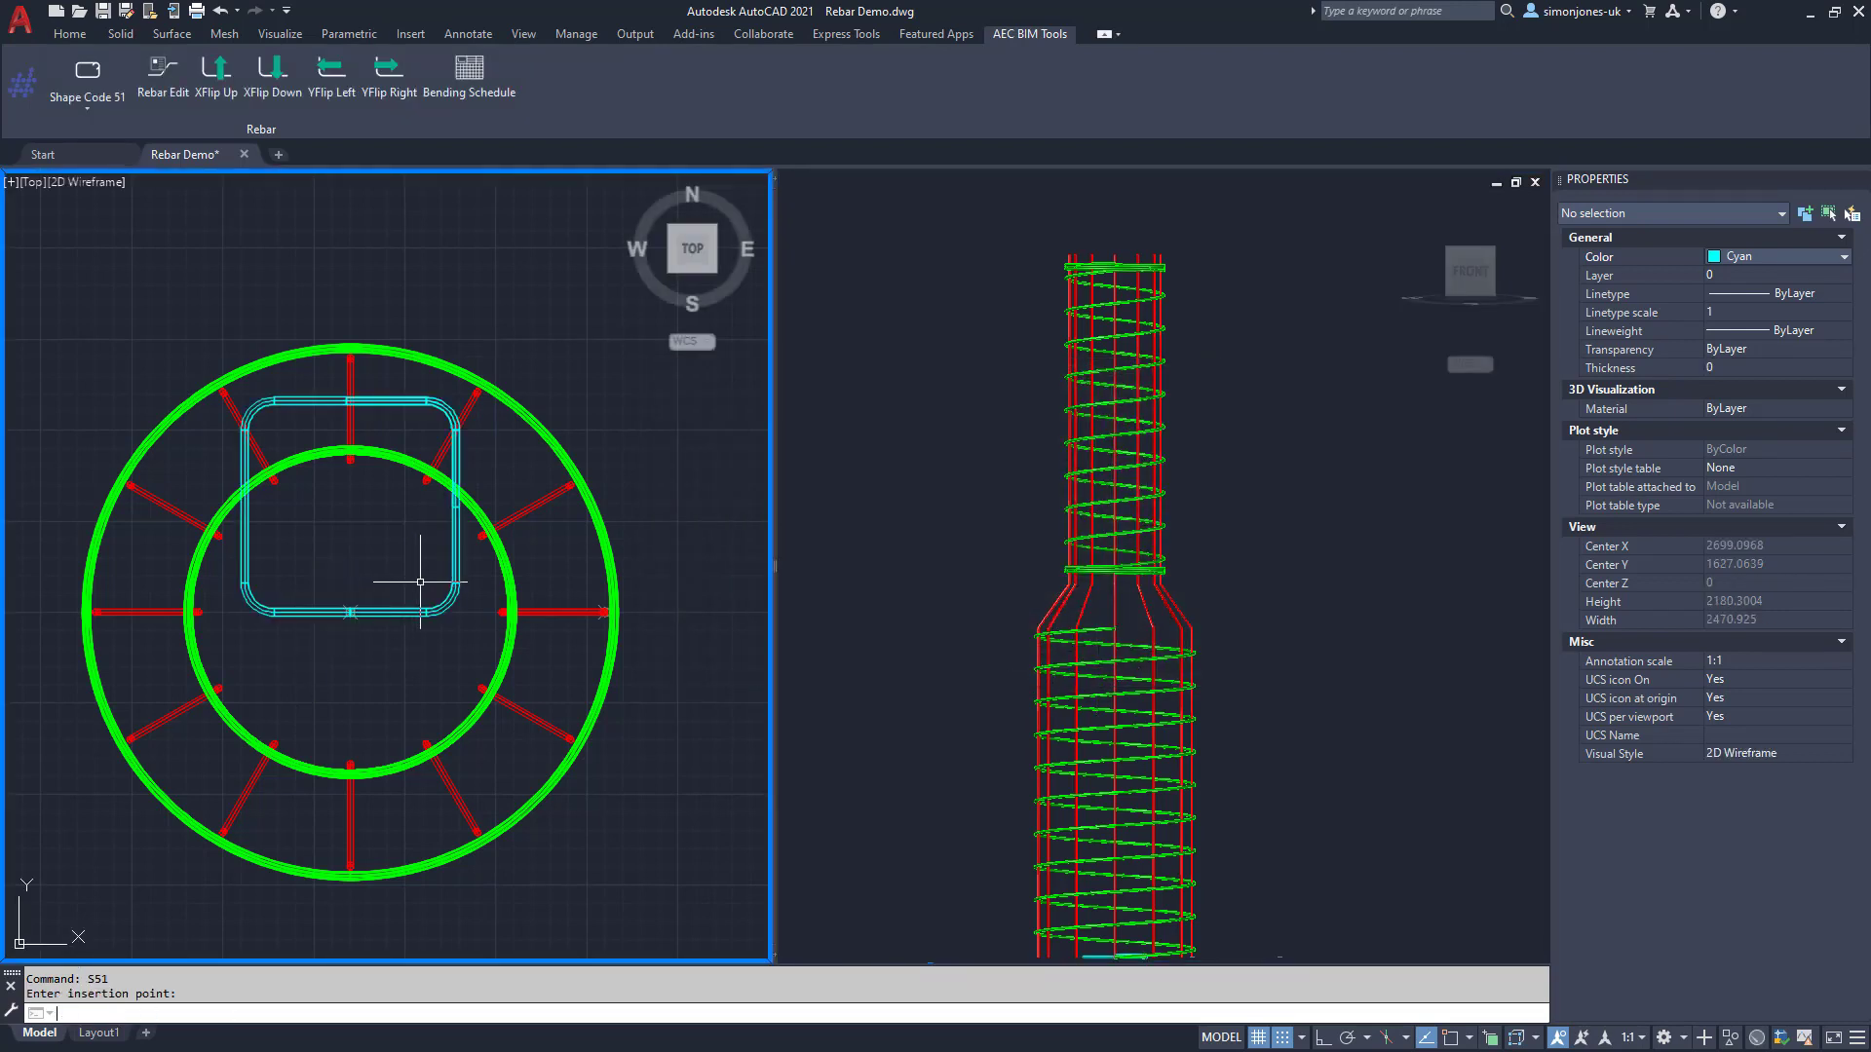
pyautogui.press('Return')
pyautogui.click(448, 591)
pyautogui.click(399, 616)
pyautogui.press('Return')
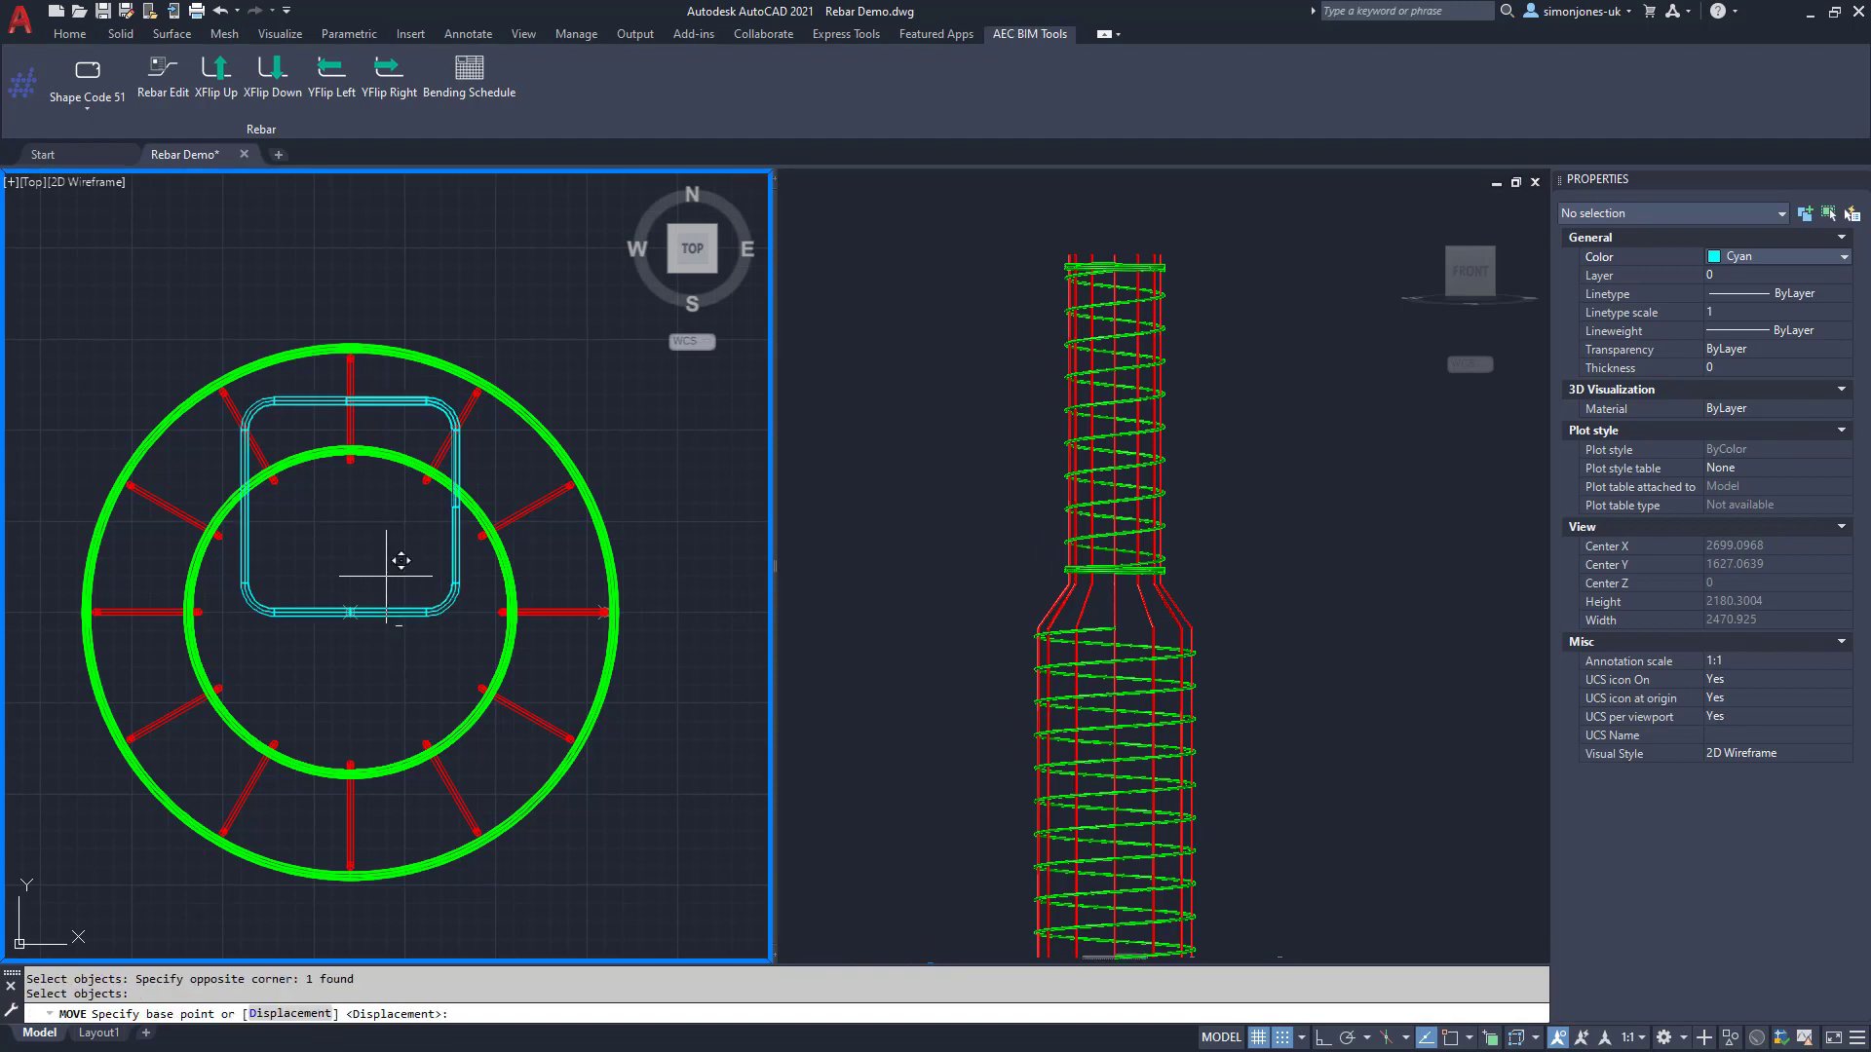
pyautogui.click(389, 576)
pyautogui.click(387, 685)
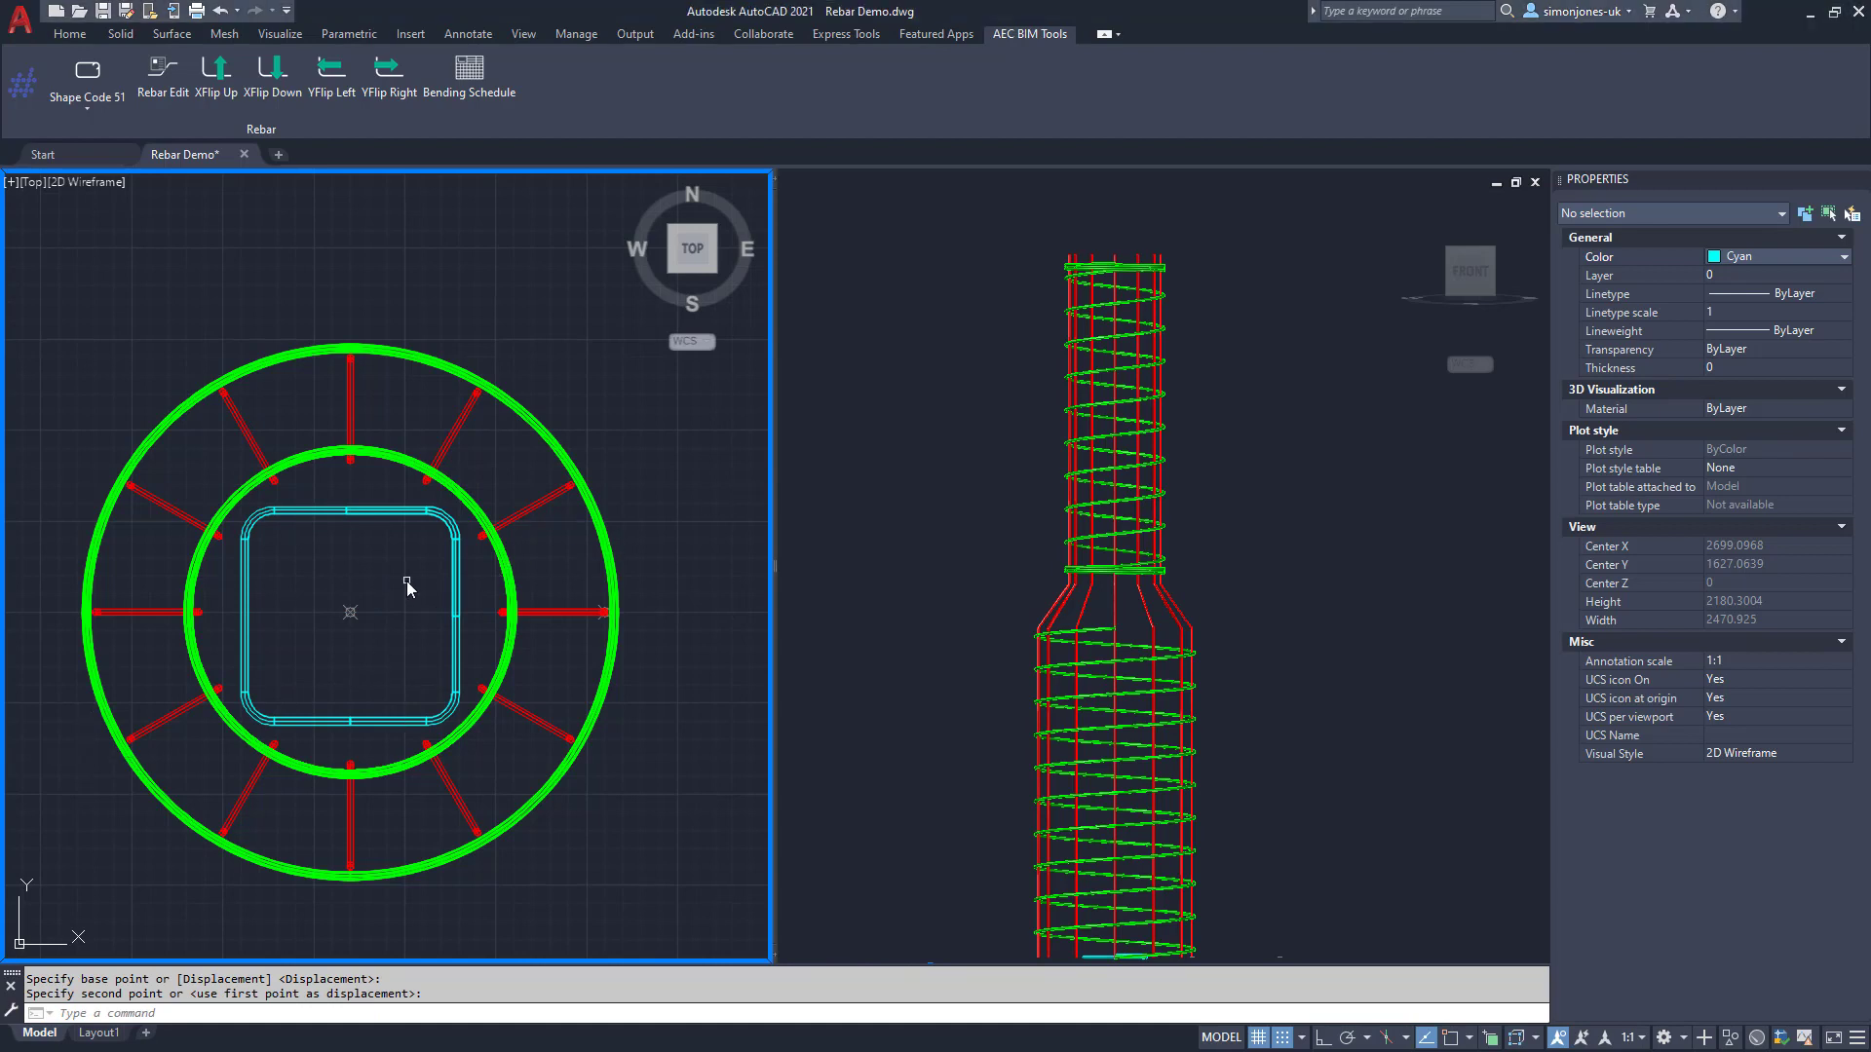
# Step: 3DARRAY the square link rectangularly: 1 row, 1 column, 10 levels 700 apart
pyautogui.write('ar')
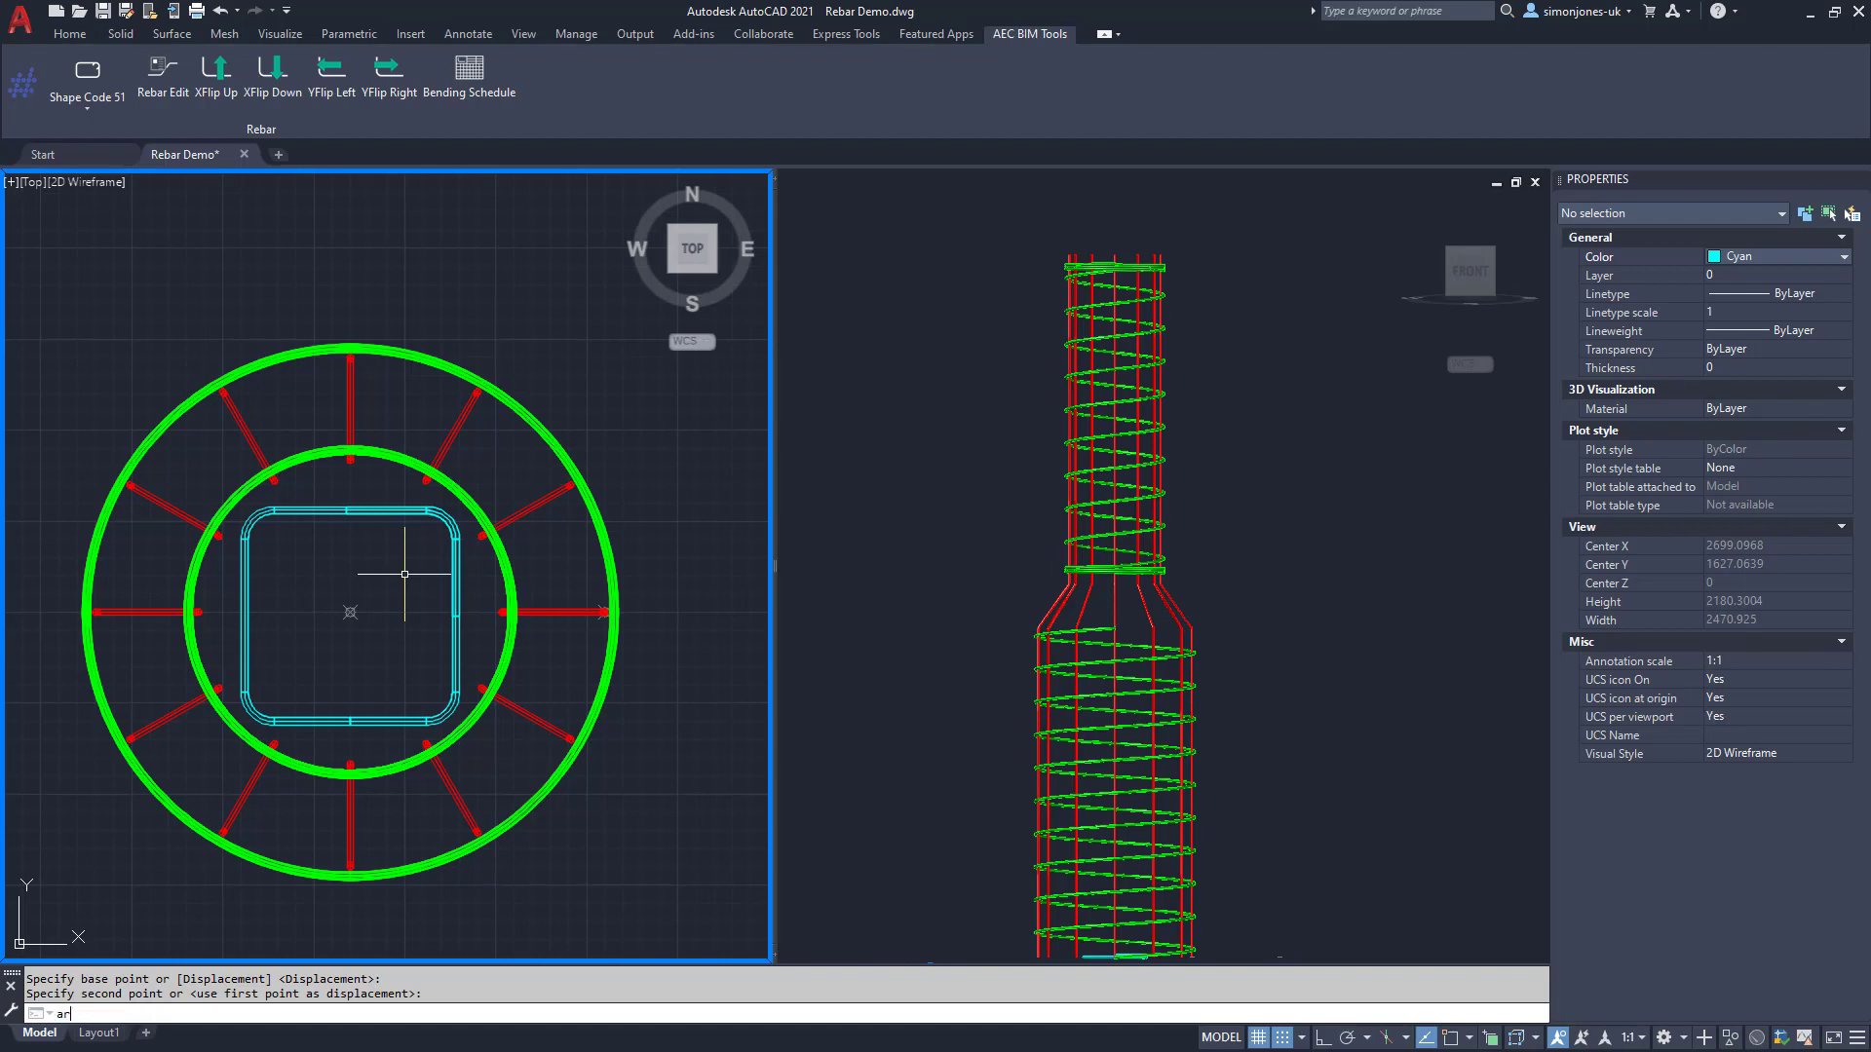
pyautogui.press('BackSpace')
pyautogui.press('BackSpace')
pyautogui.write('3')
pyautogui.press('Return')
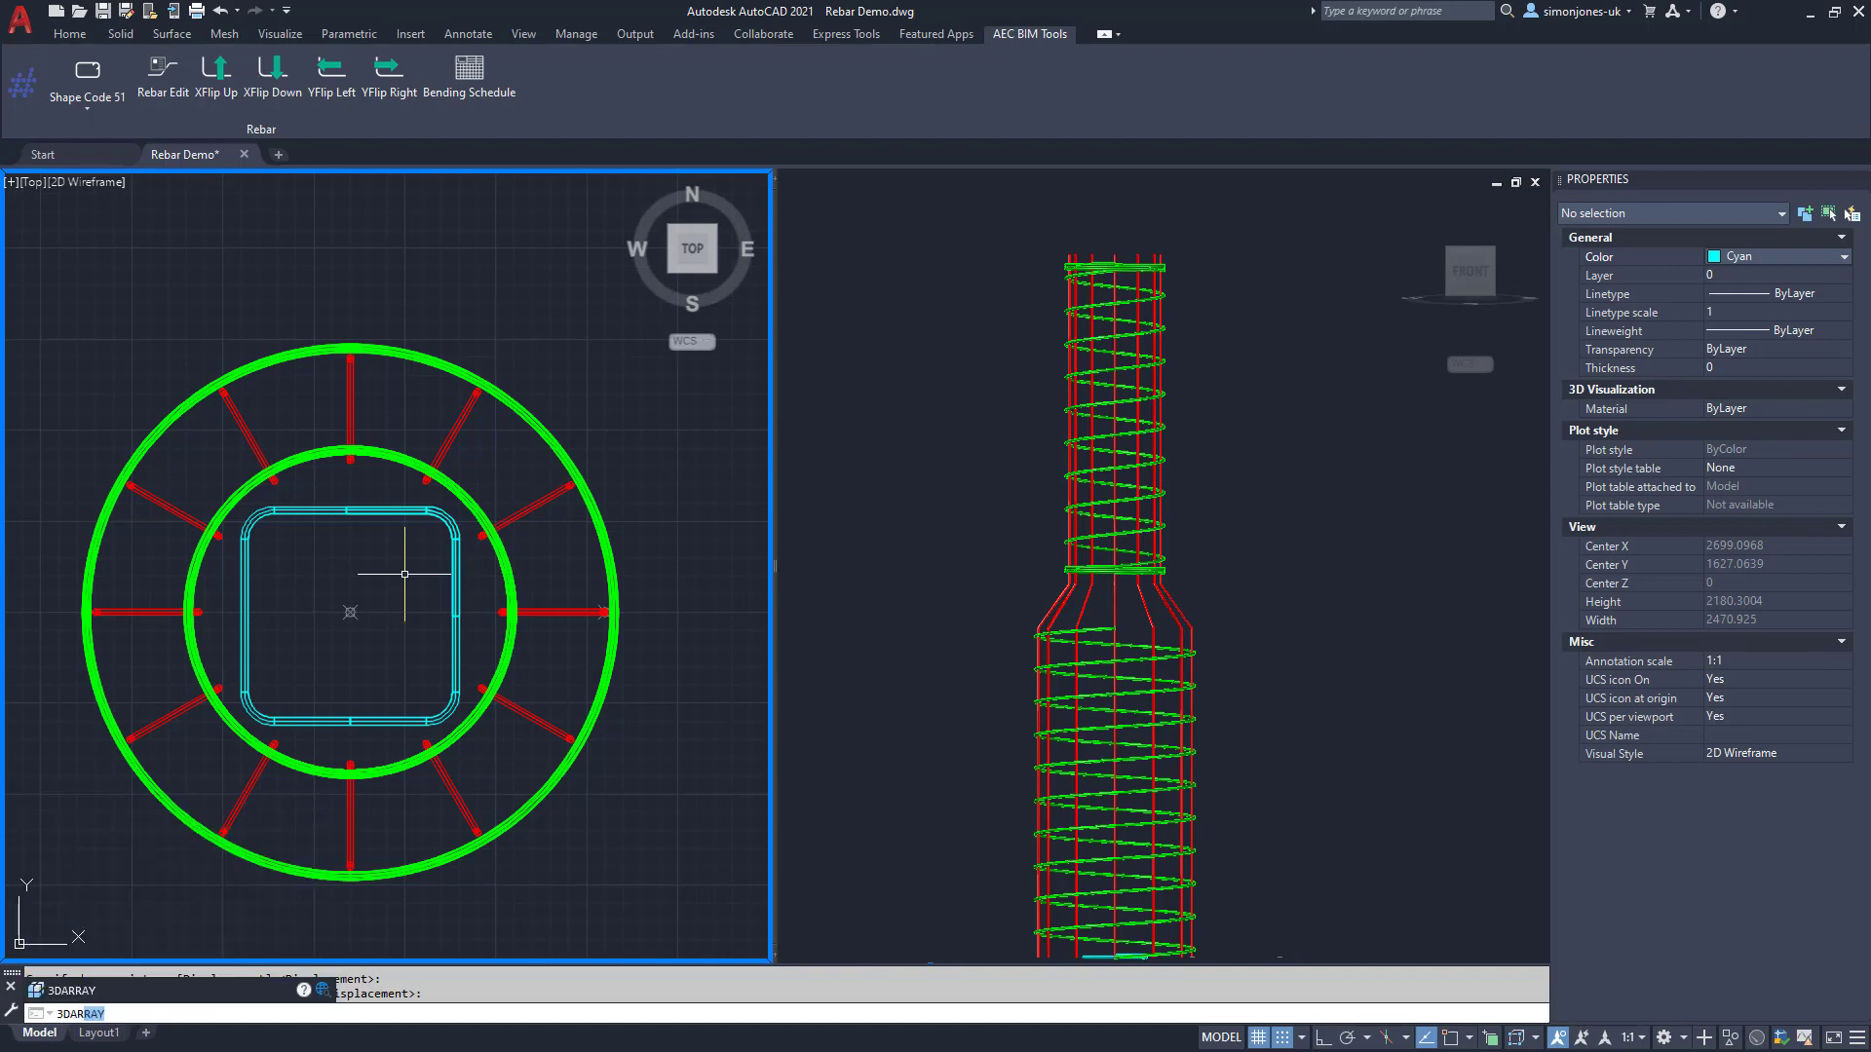
pyautogui.click(408, 512)
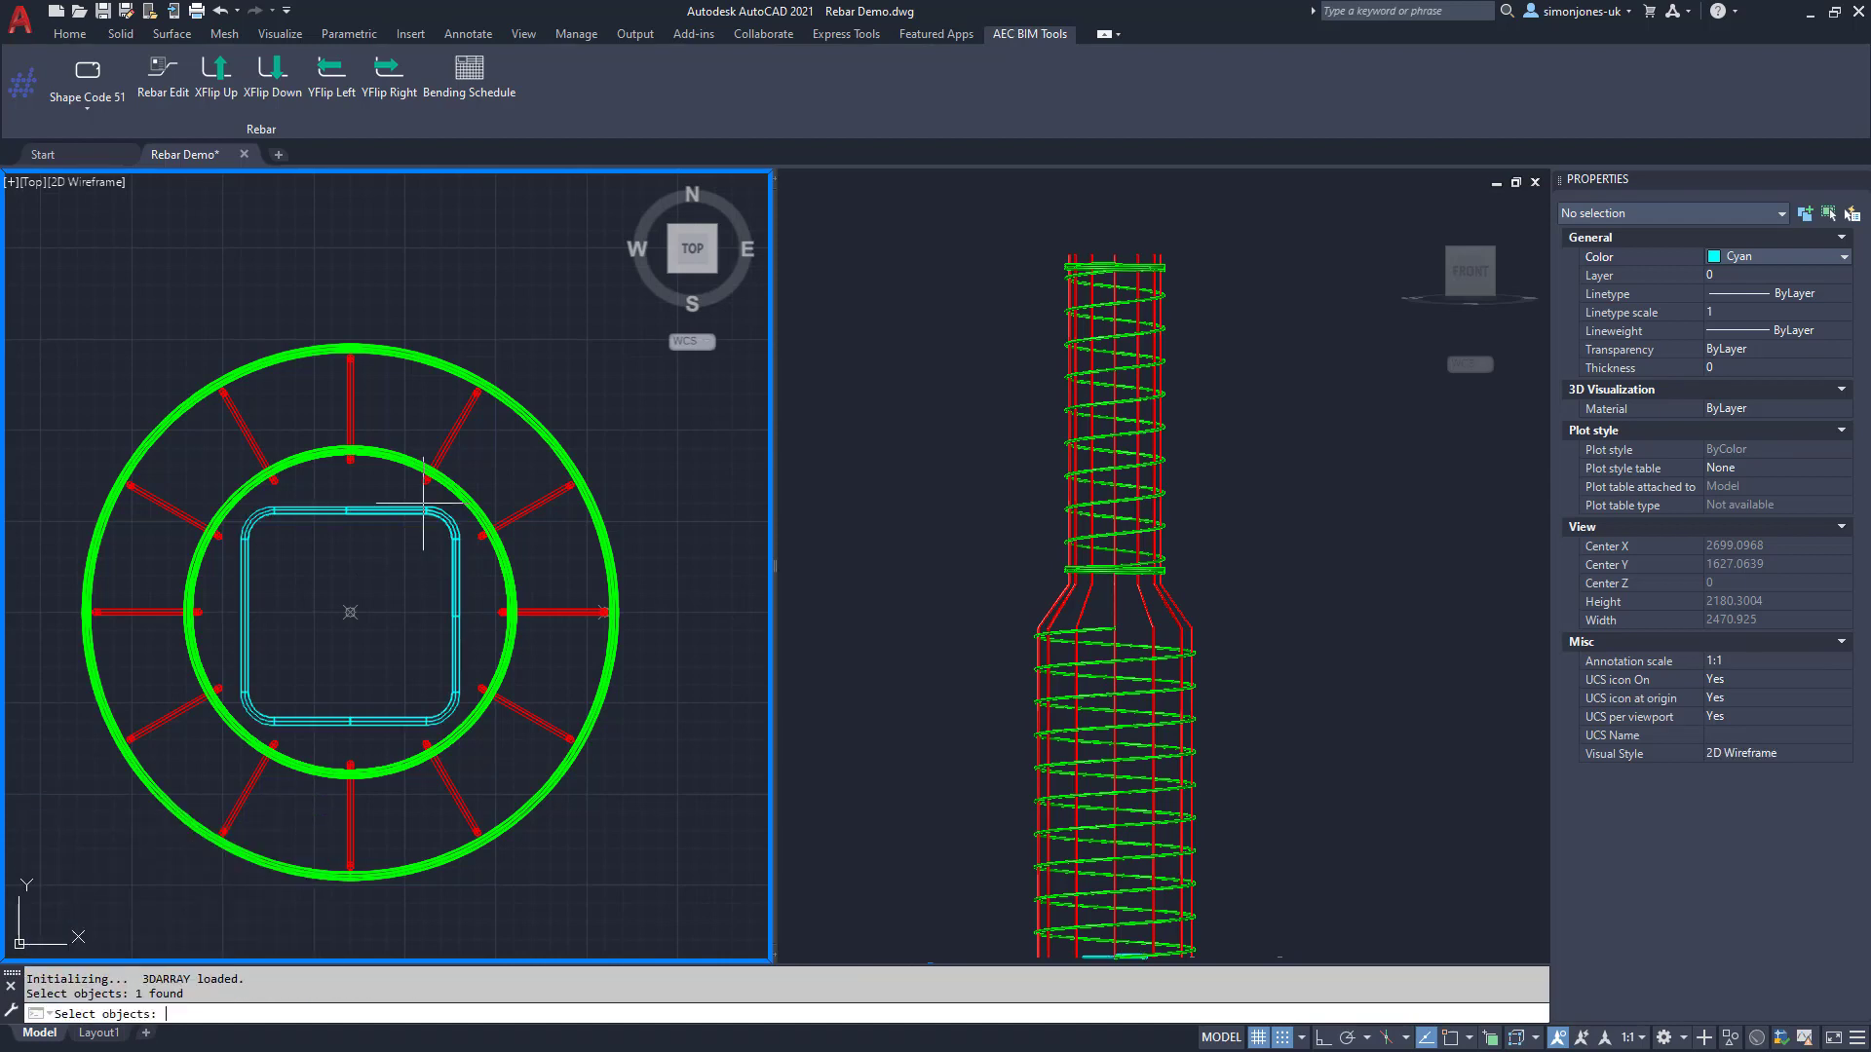
pyautogui.press('Return')
pyautogui.press('Return')
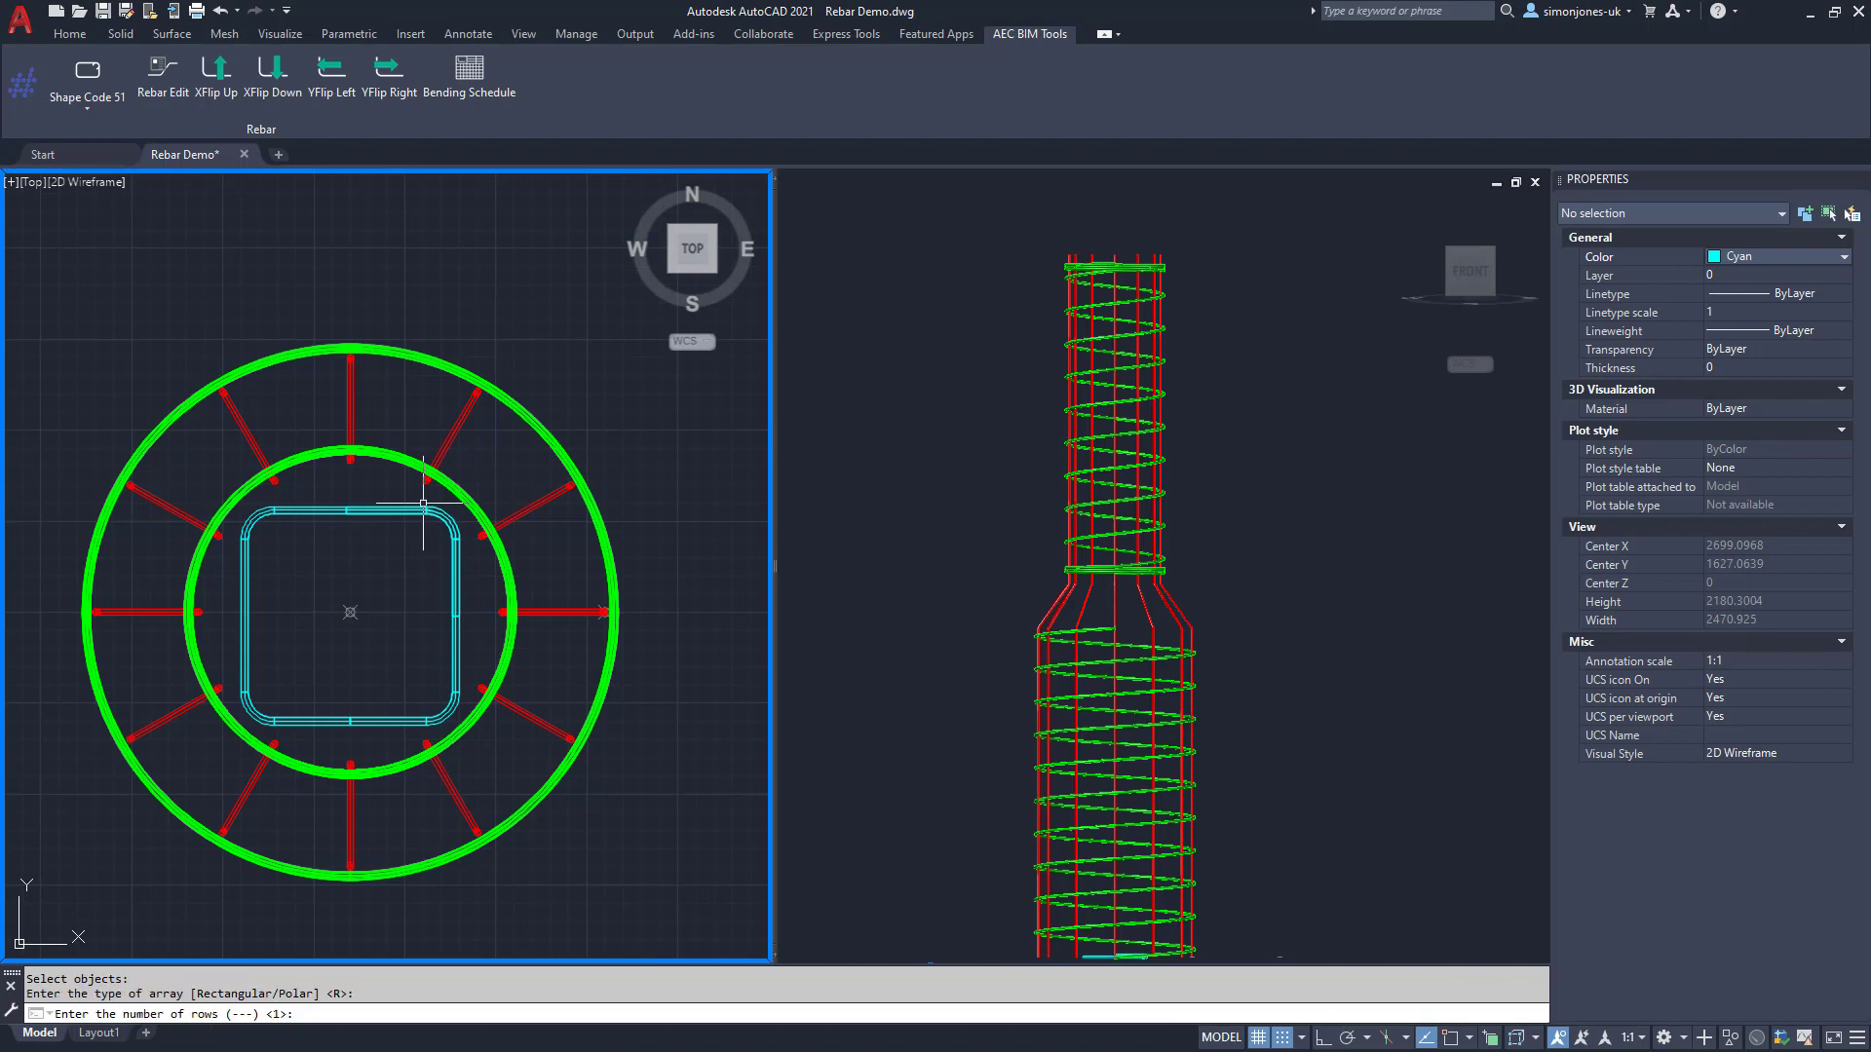
pyautogui.press('Return')
pyautogui.press('Return')
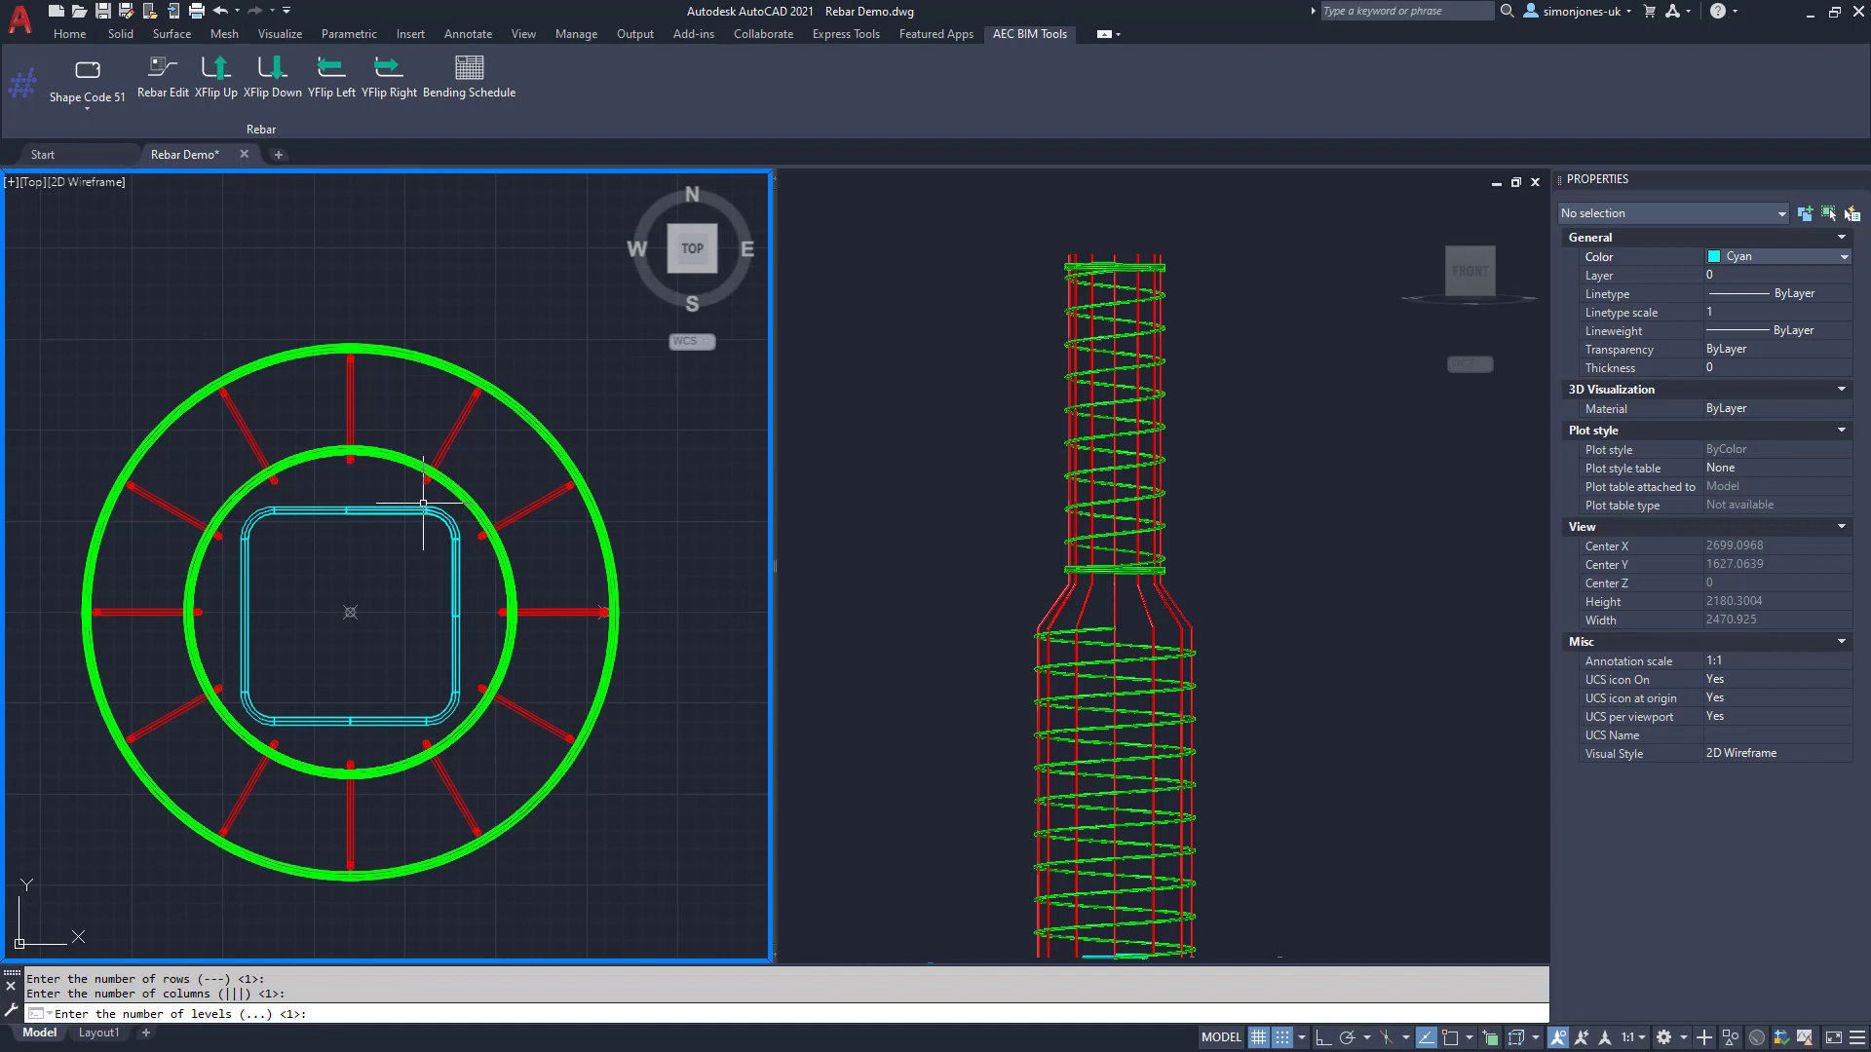
pyautogui.press('Return')
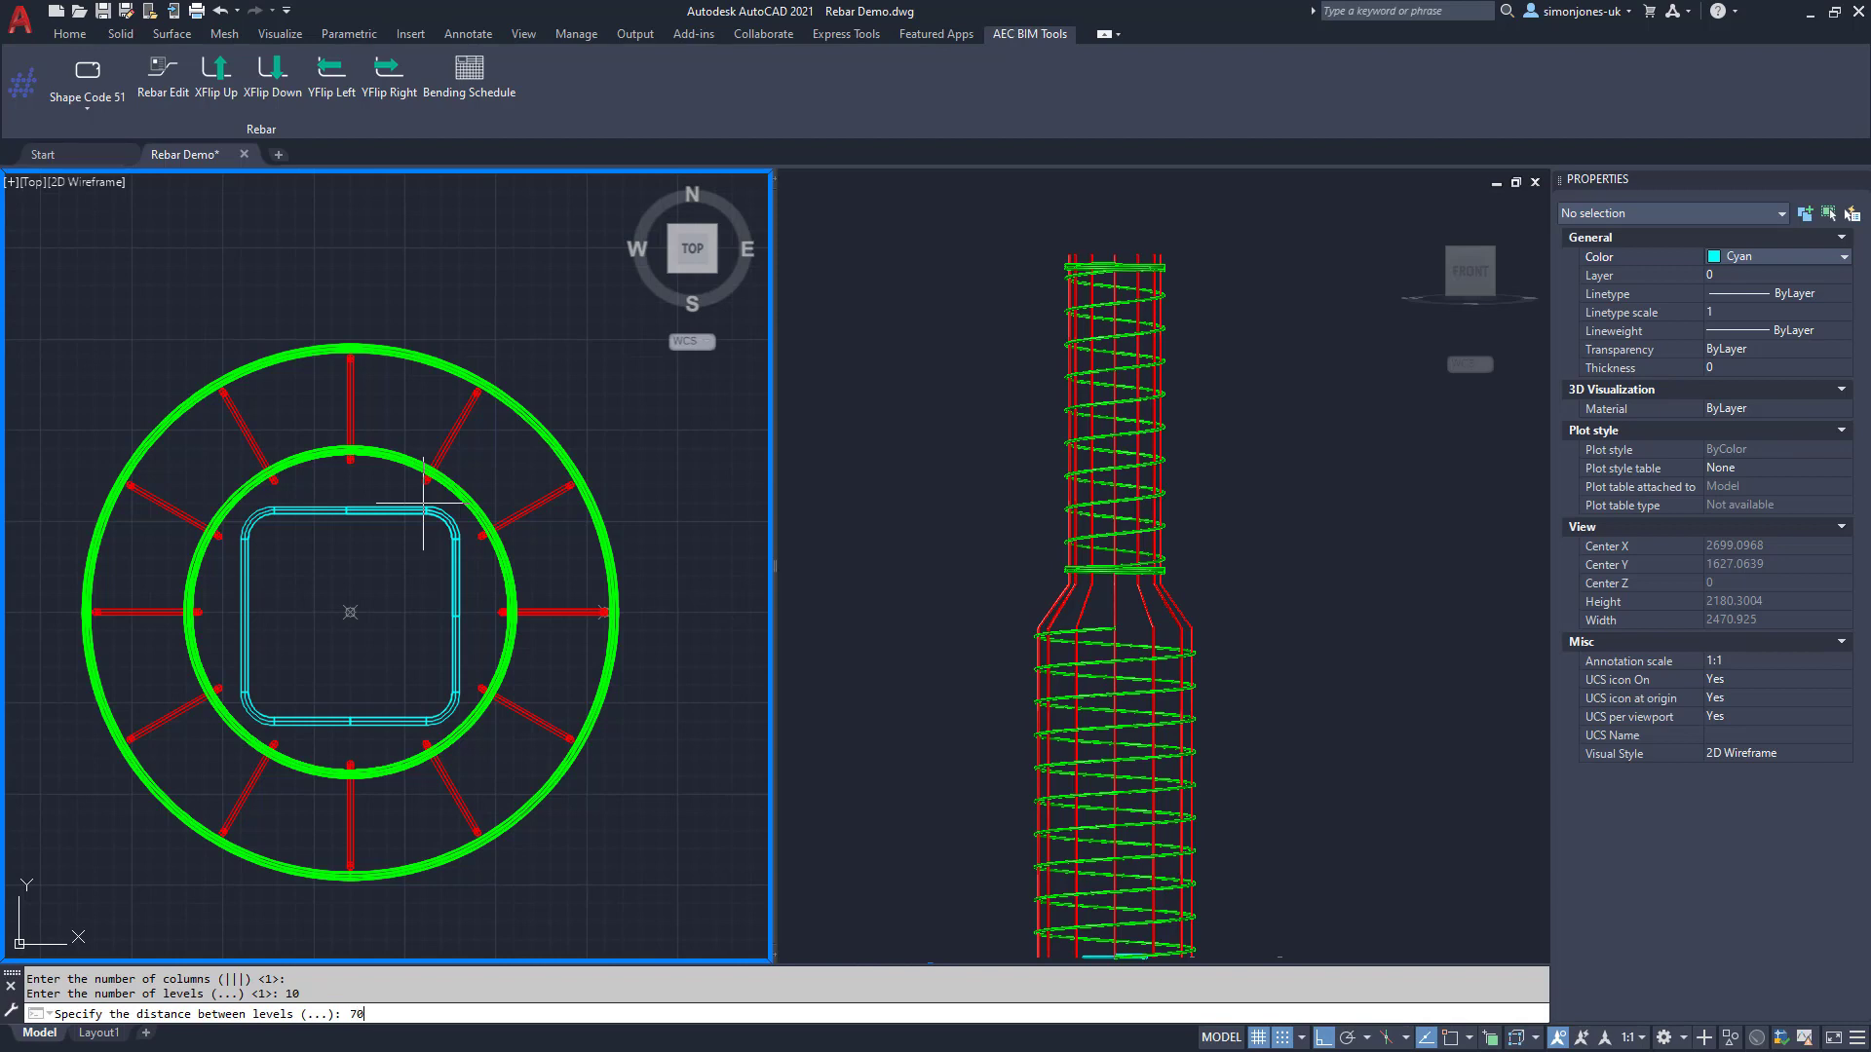
pyautogui.press('Return')
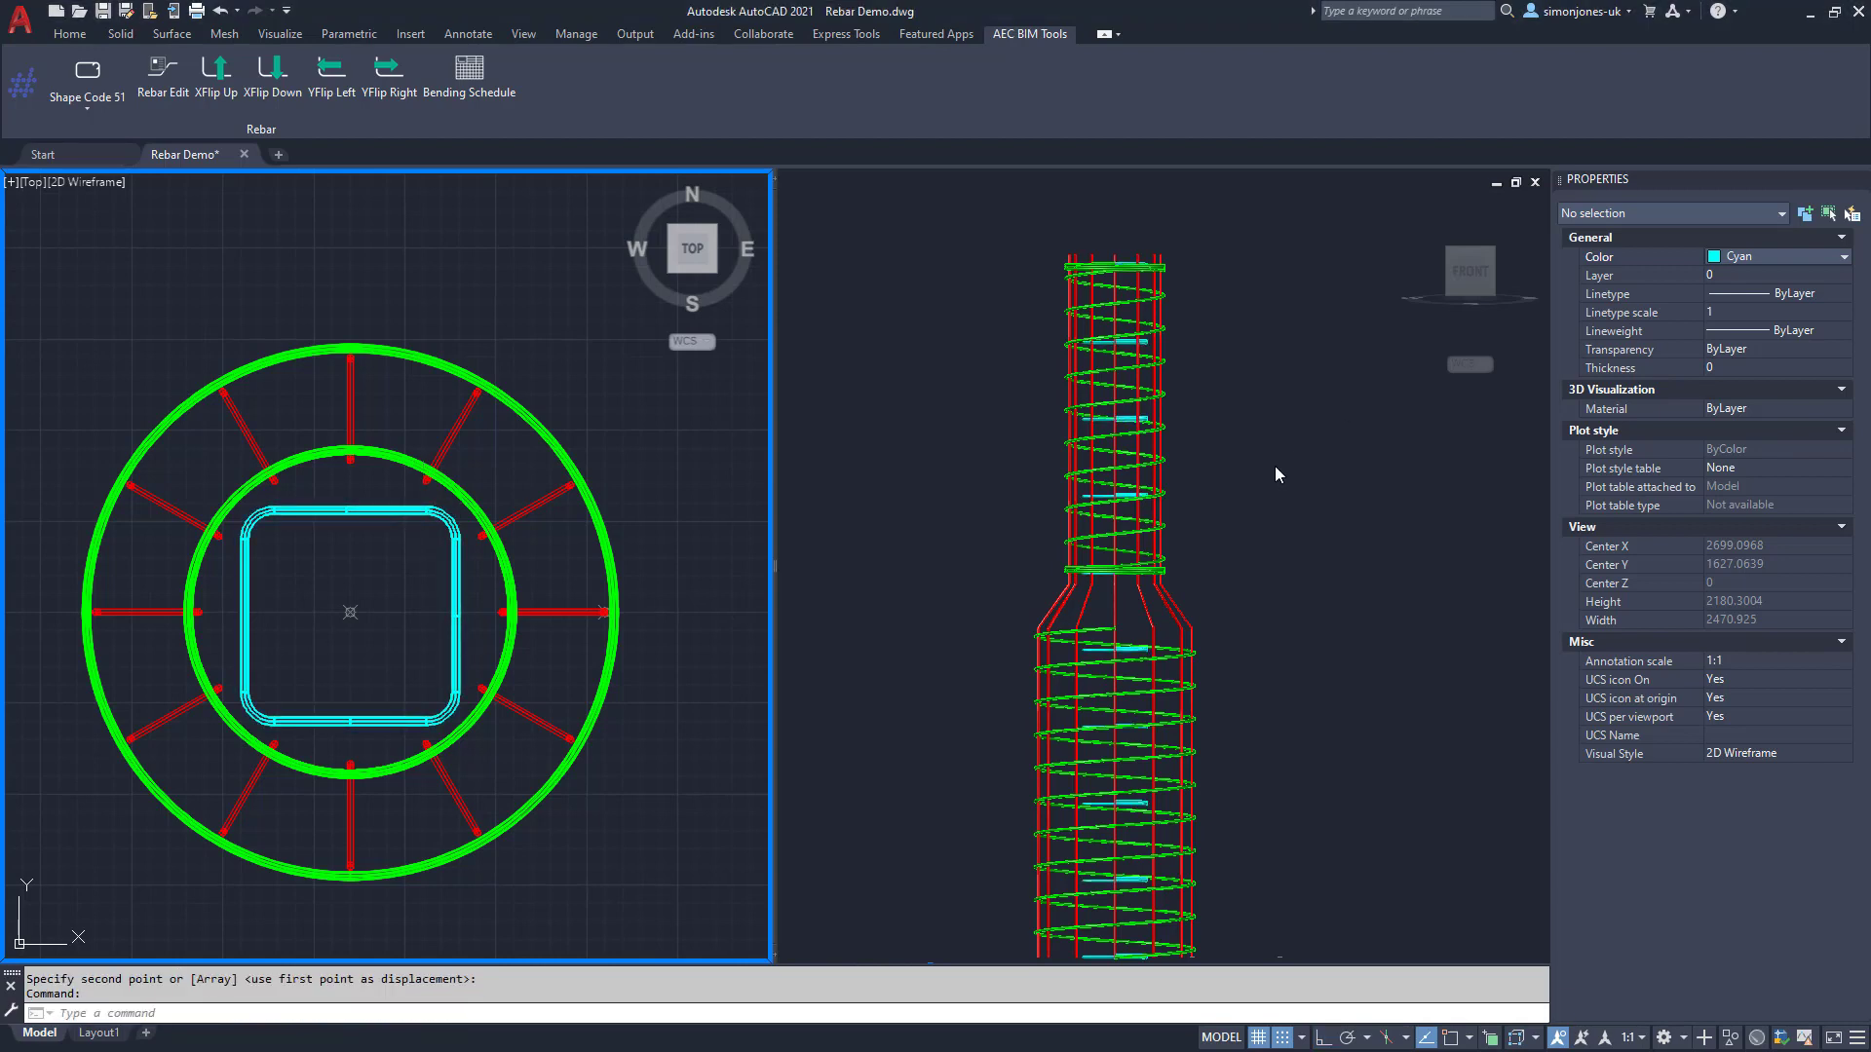
pyautogui.keyDown('shift'); pyautogui.moveTo(1279, 474); pyautogui.dragTo(1282, 545, button='middle'); pyautogui.keyUp('shift')
# Step: Insert a shape code 00 straight bar, mark 05, and flip it upright with YFlip Left
pyautogui.click(1288, 429)
pyautogui.click(361, 604)
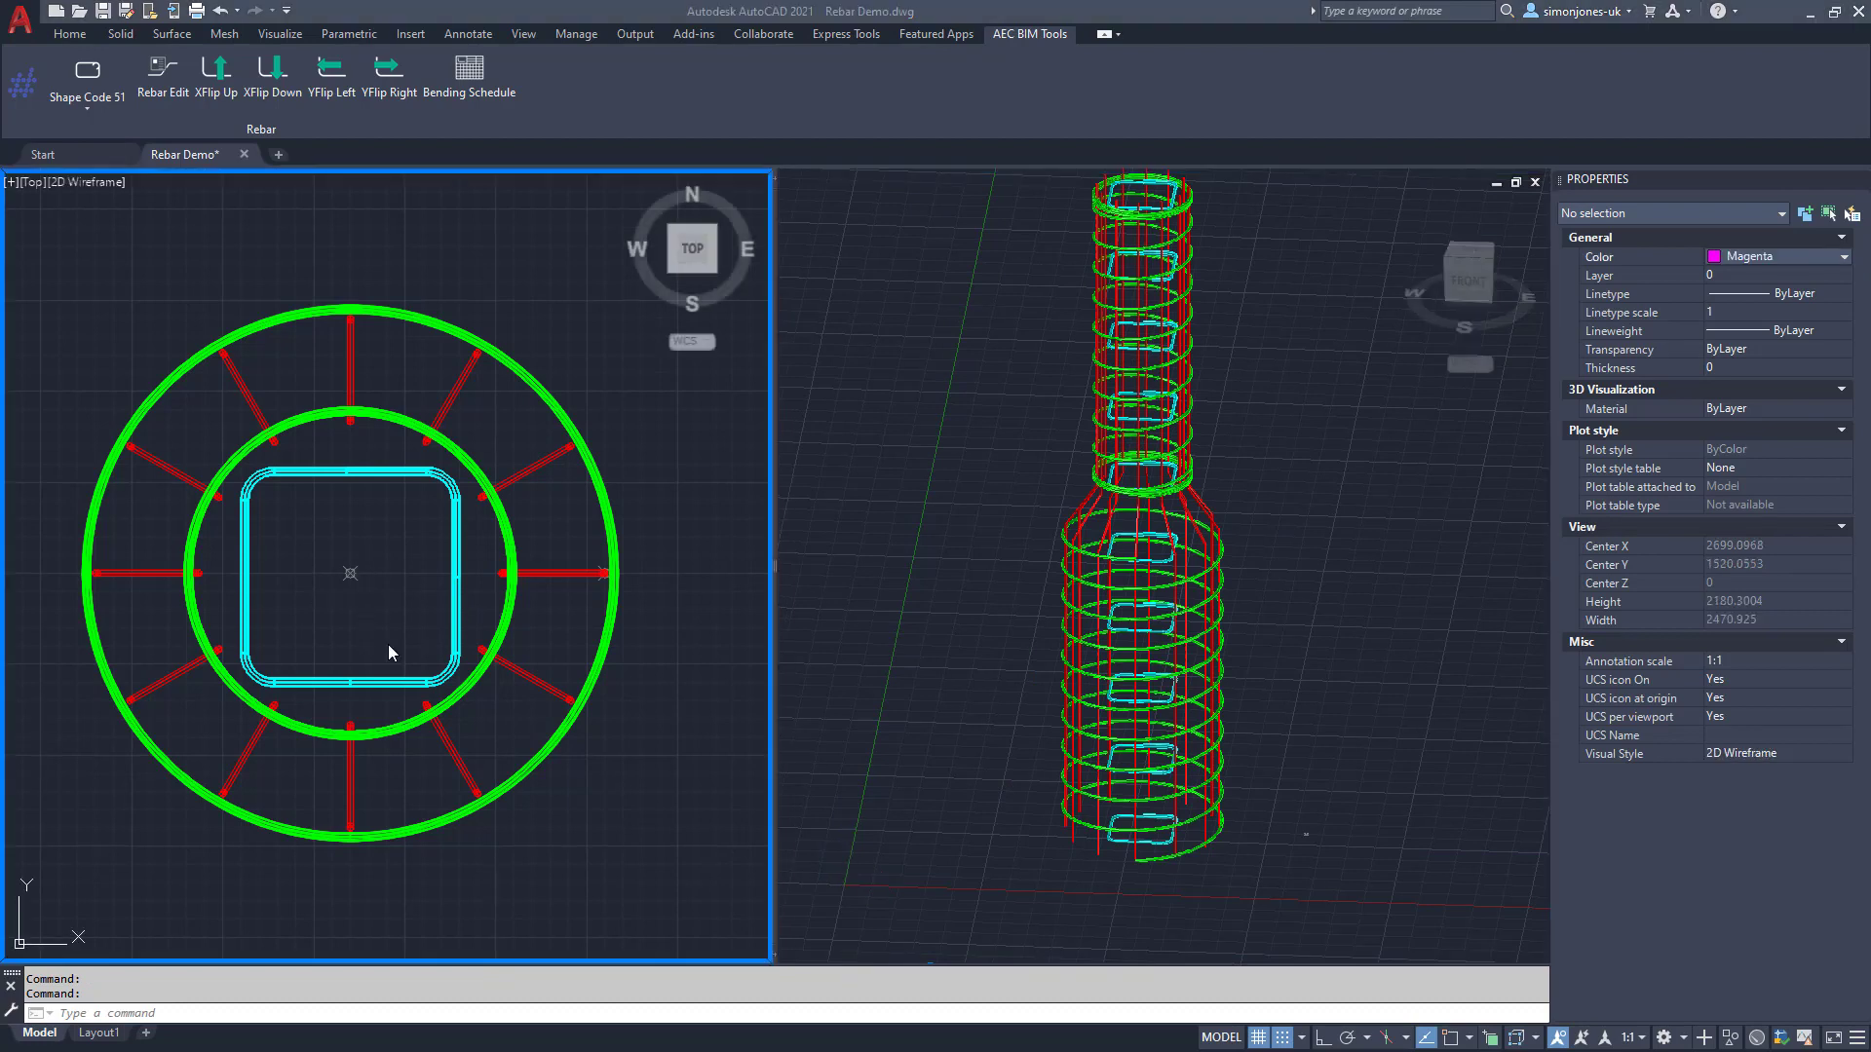
pyautogui.click(88, 109)
pyautogui.click(101, 126)
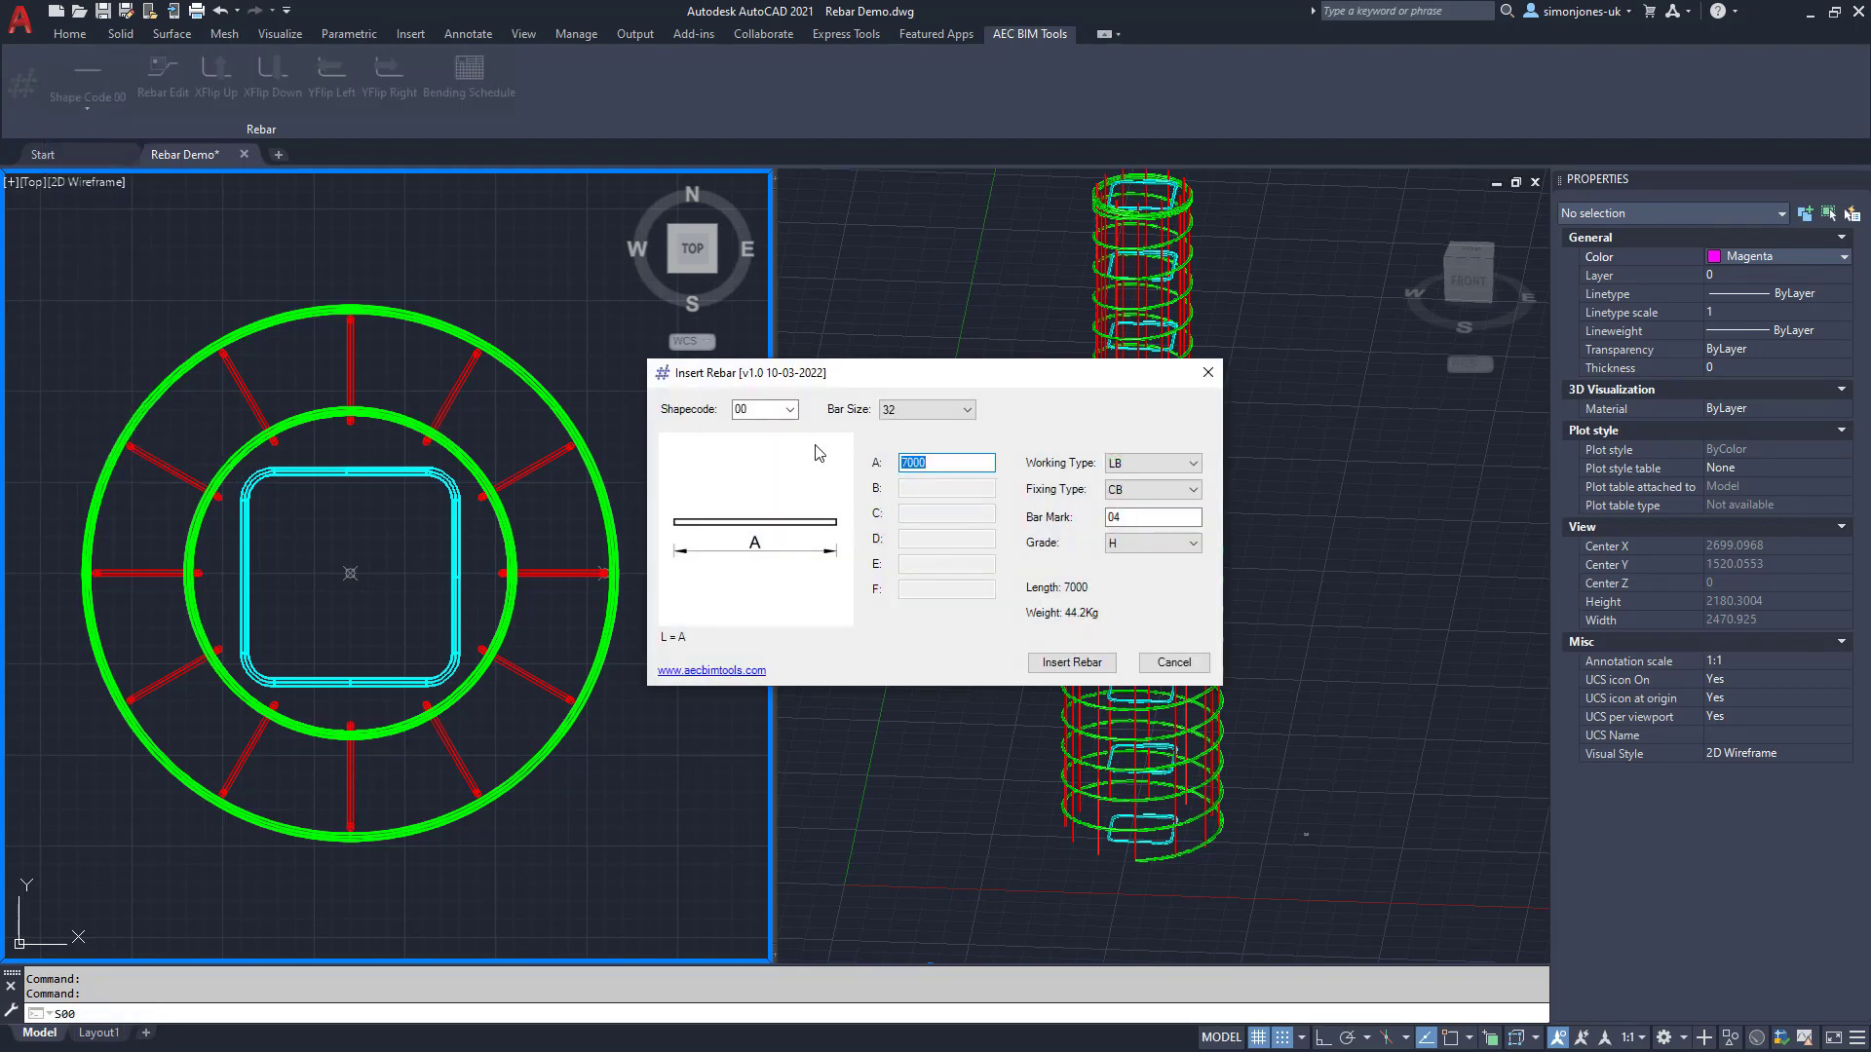
pyautogui.click(1133, 519)
pyautogui.click(1072, 662)
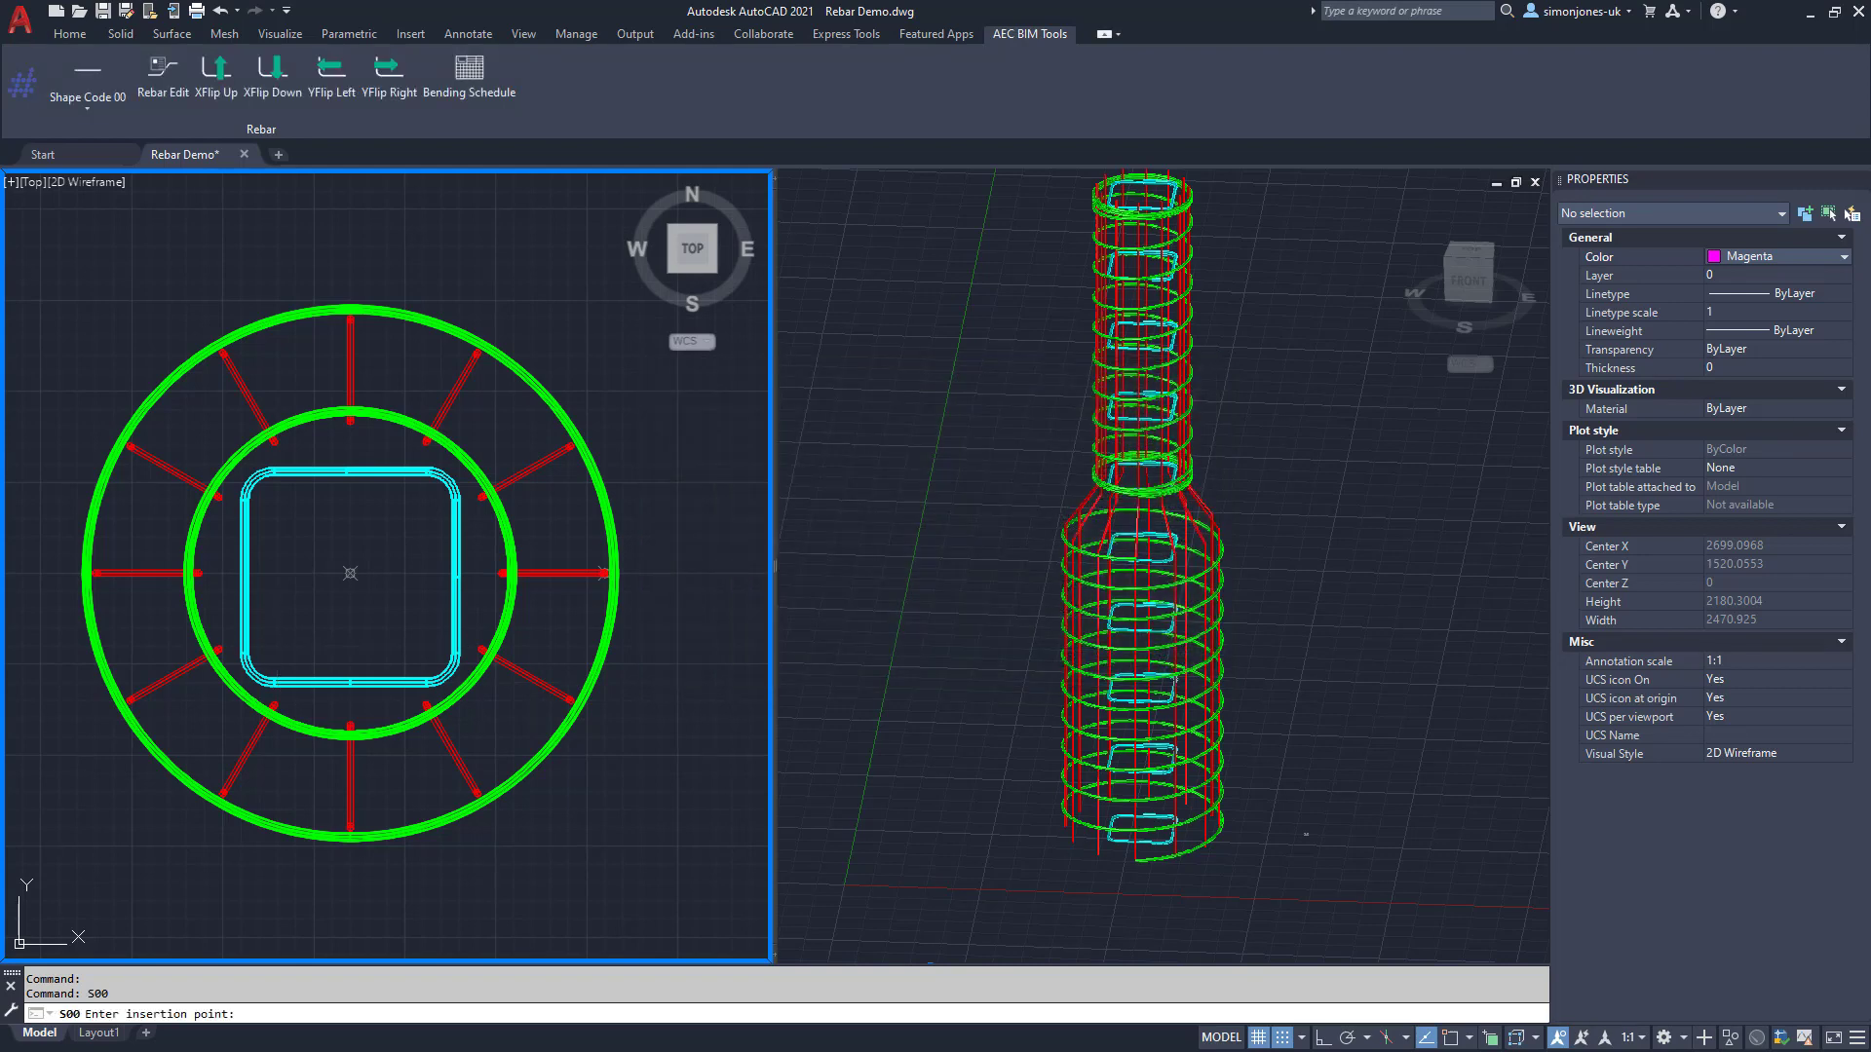
pyautogui.click(282, 649)
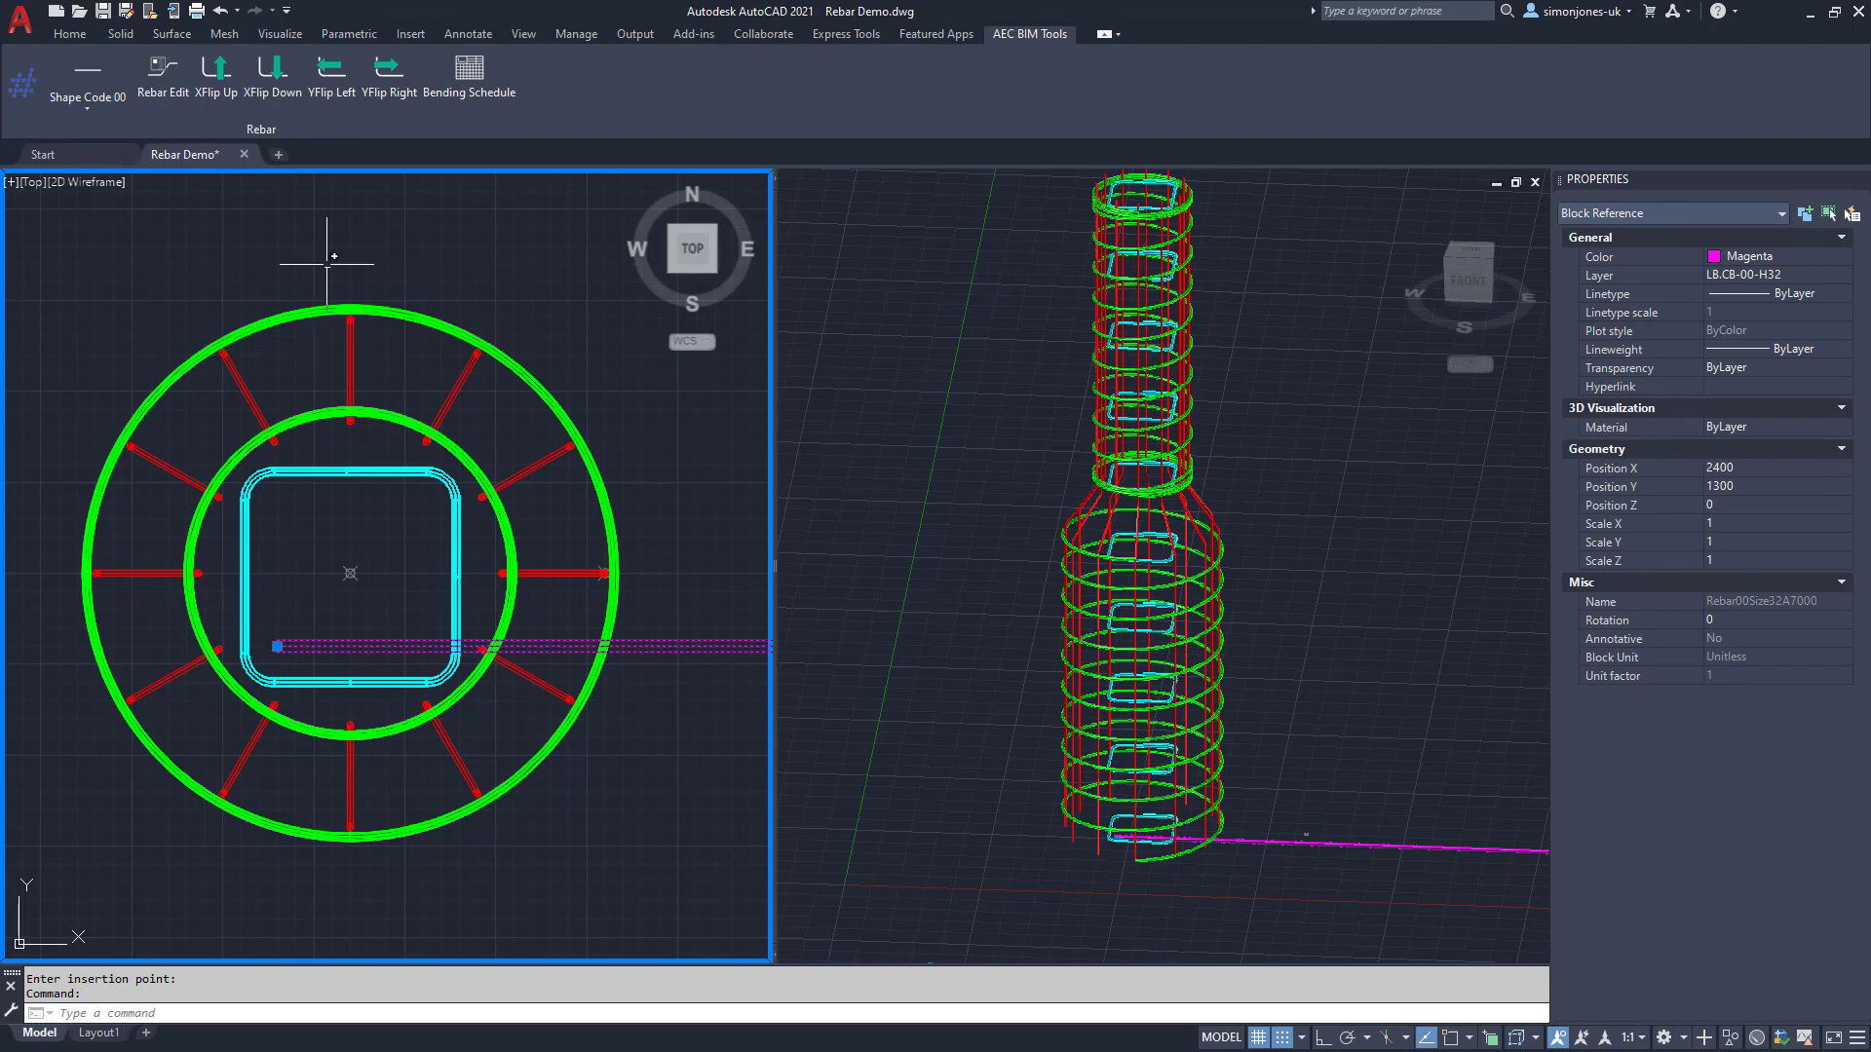
pyautogui.click(318, 88)
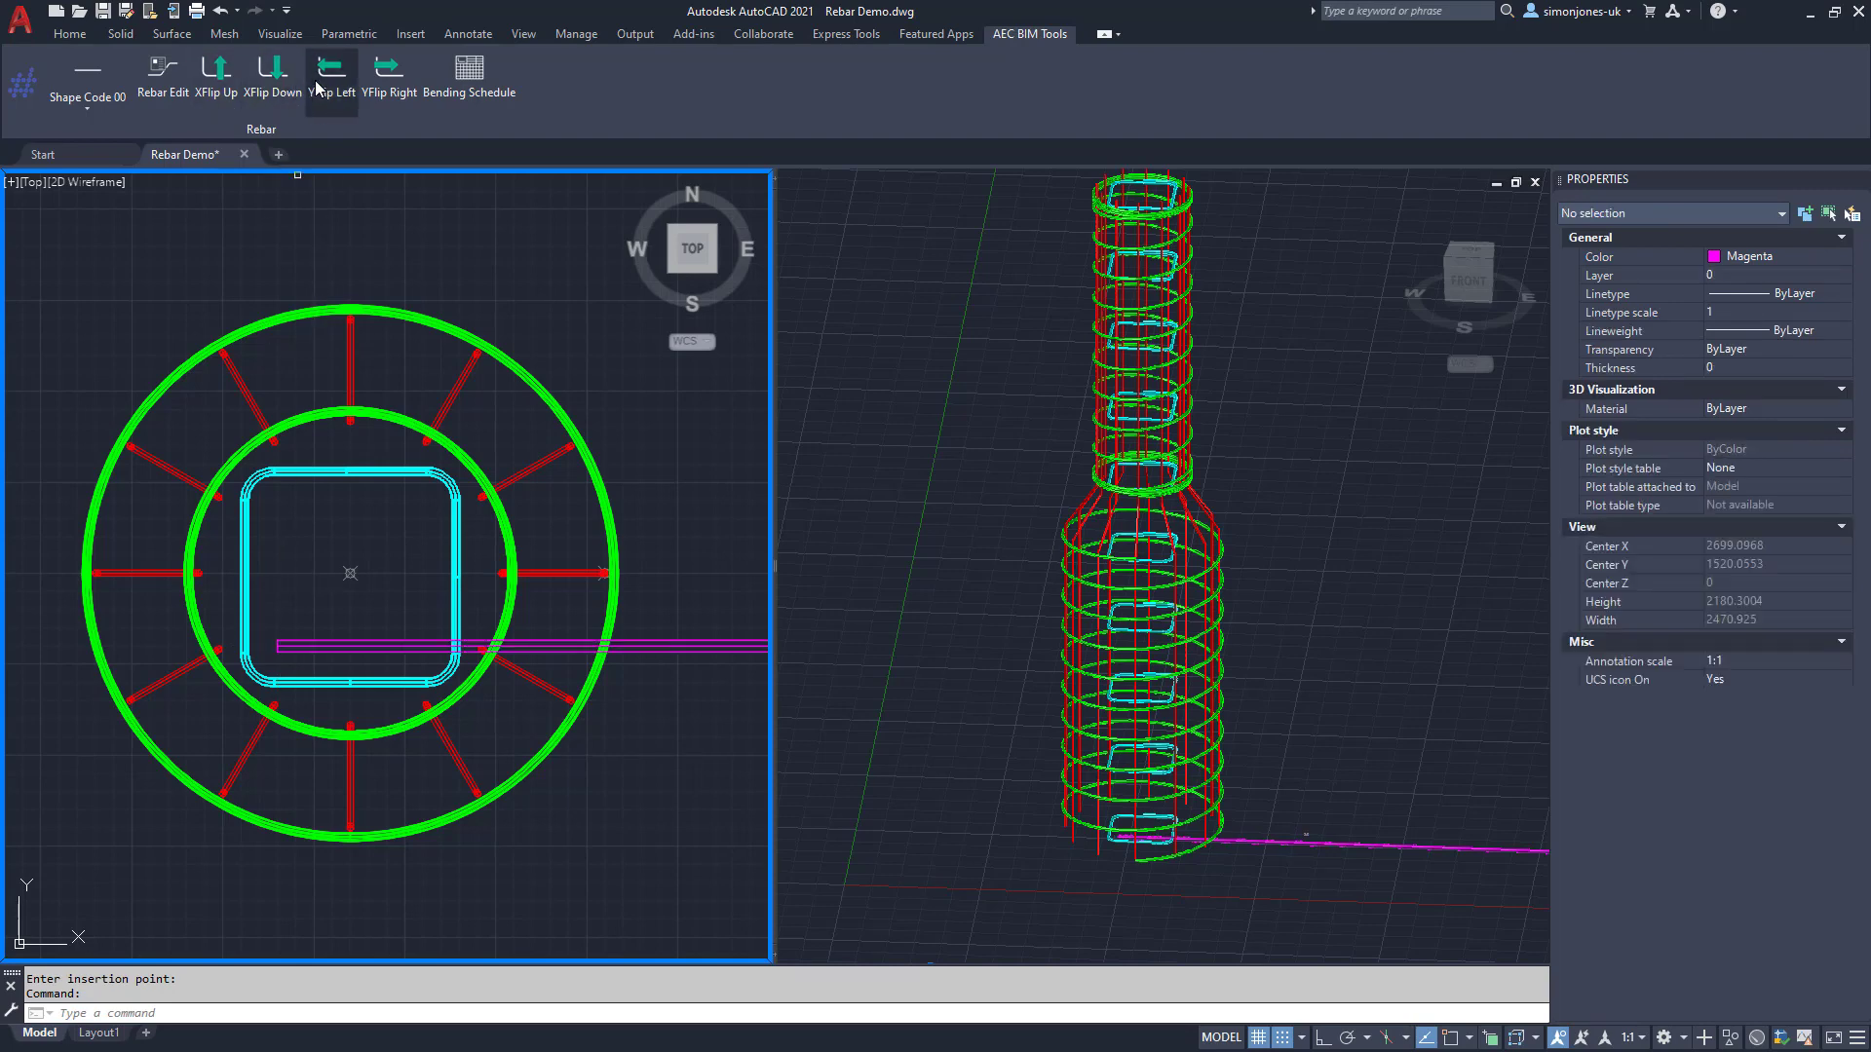
pyautogui.click(313, 638)
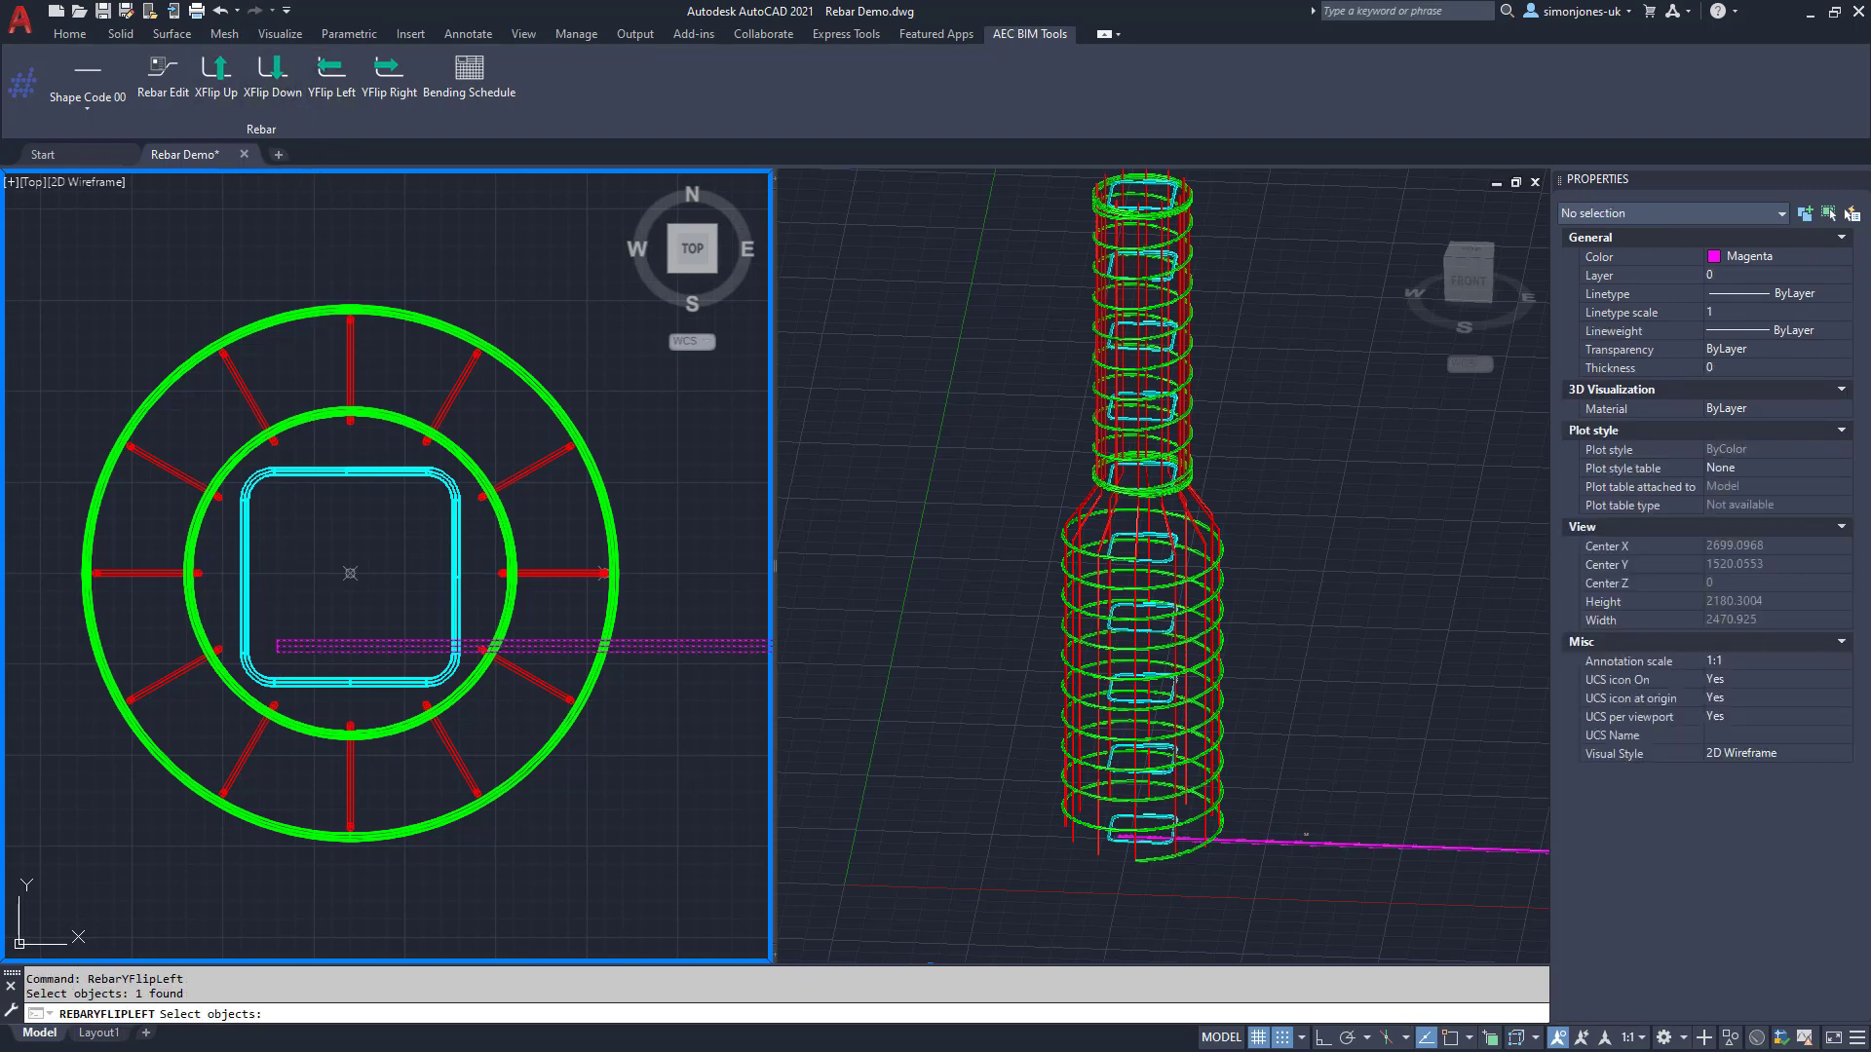
# Step: Copy the vertical magenta bar to the other three corners of the square link
pyautogui.write('CP')
pyautogui.press('Return')
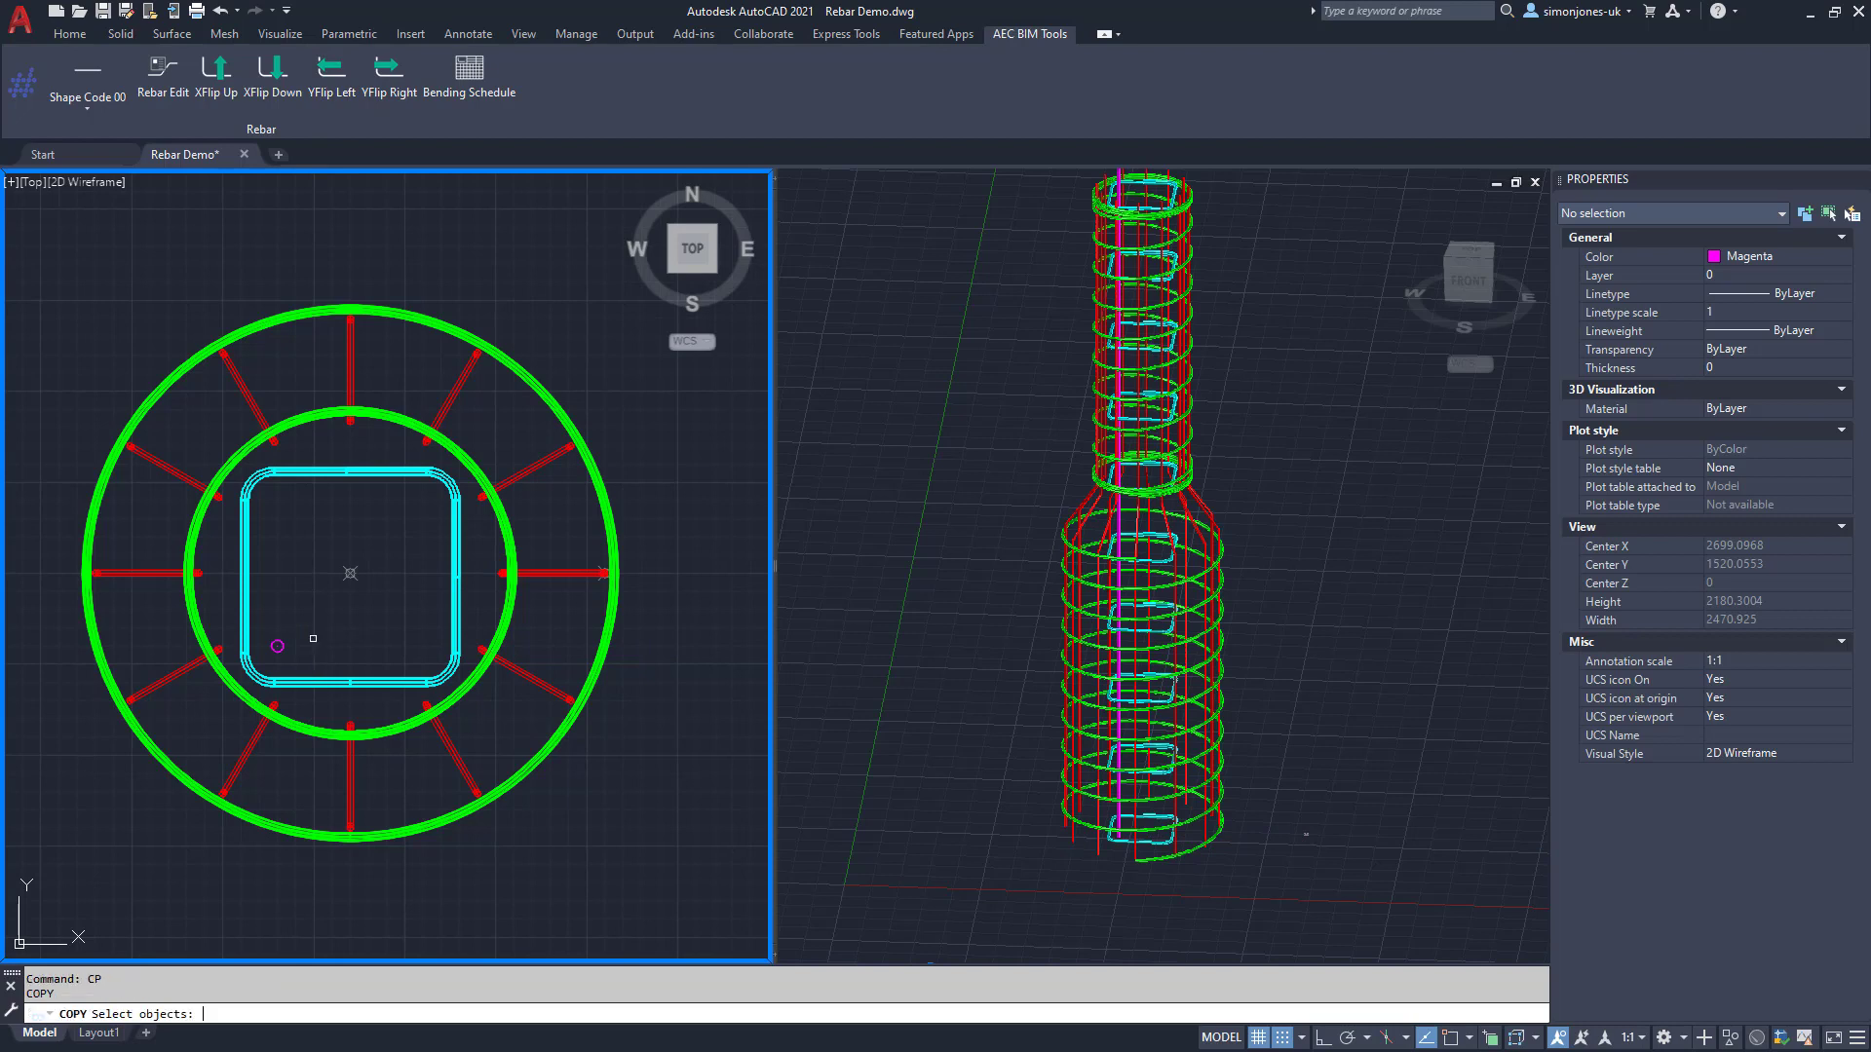
pyautogui.click(277, 643)
pyautogui.press('Return')
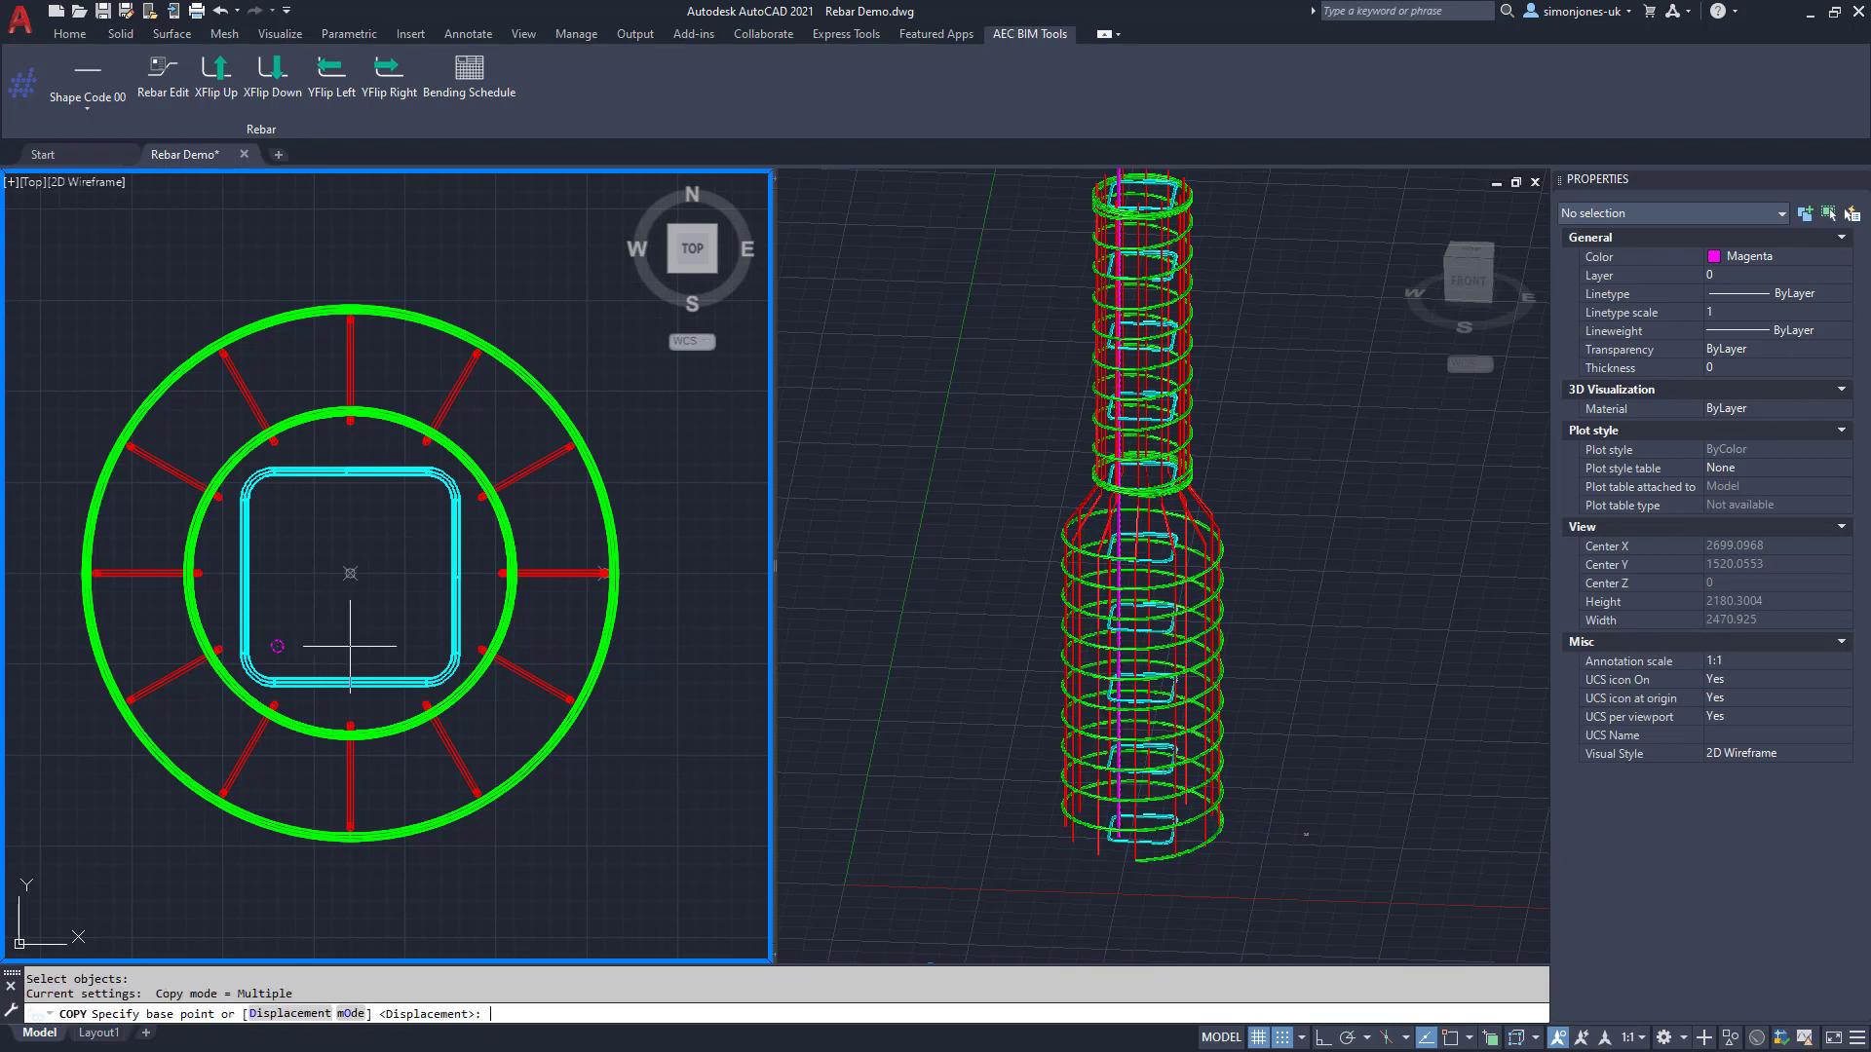
pyautogui.click(351, 645)
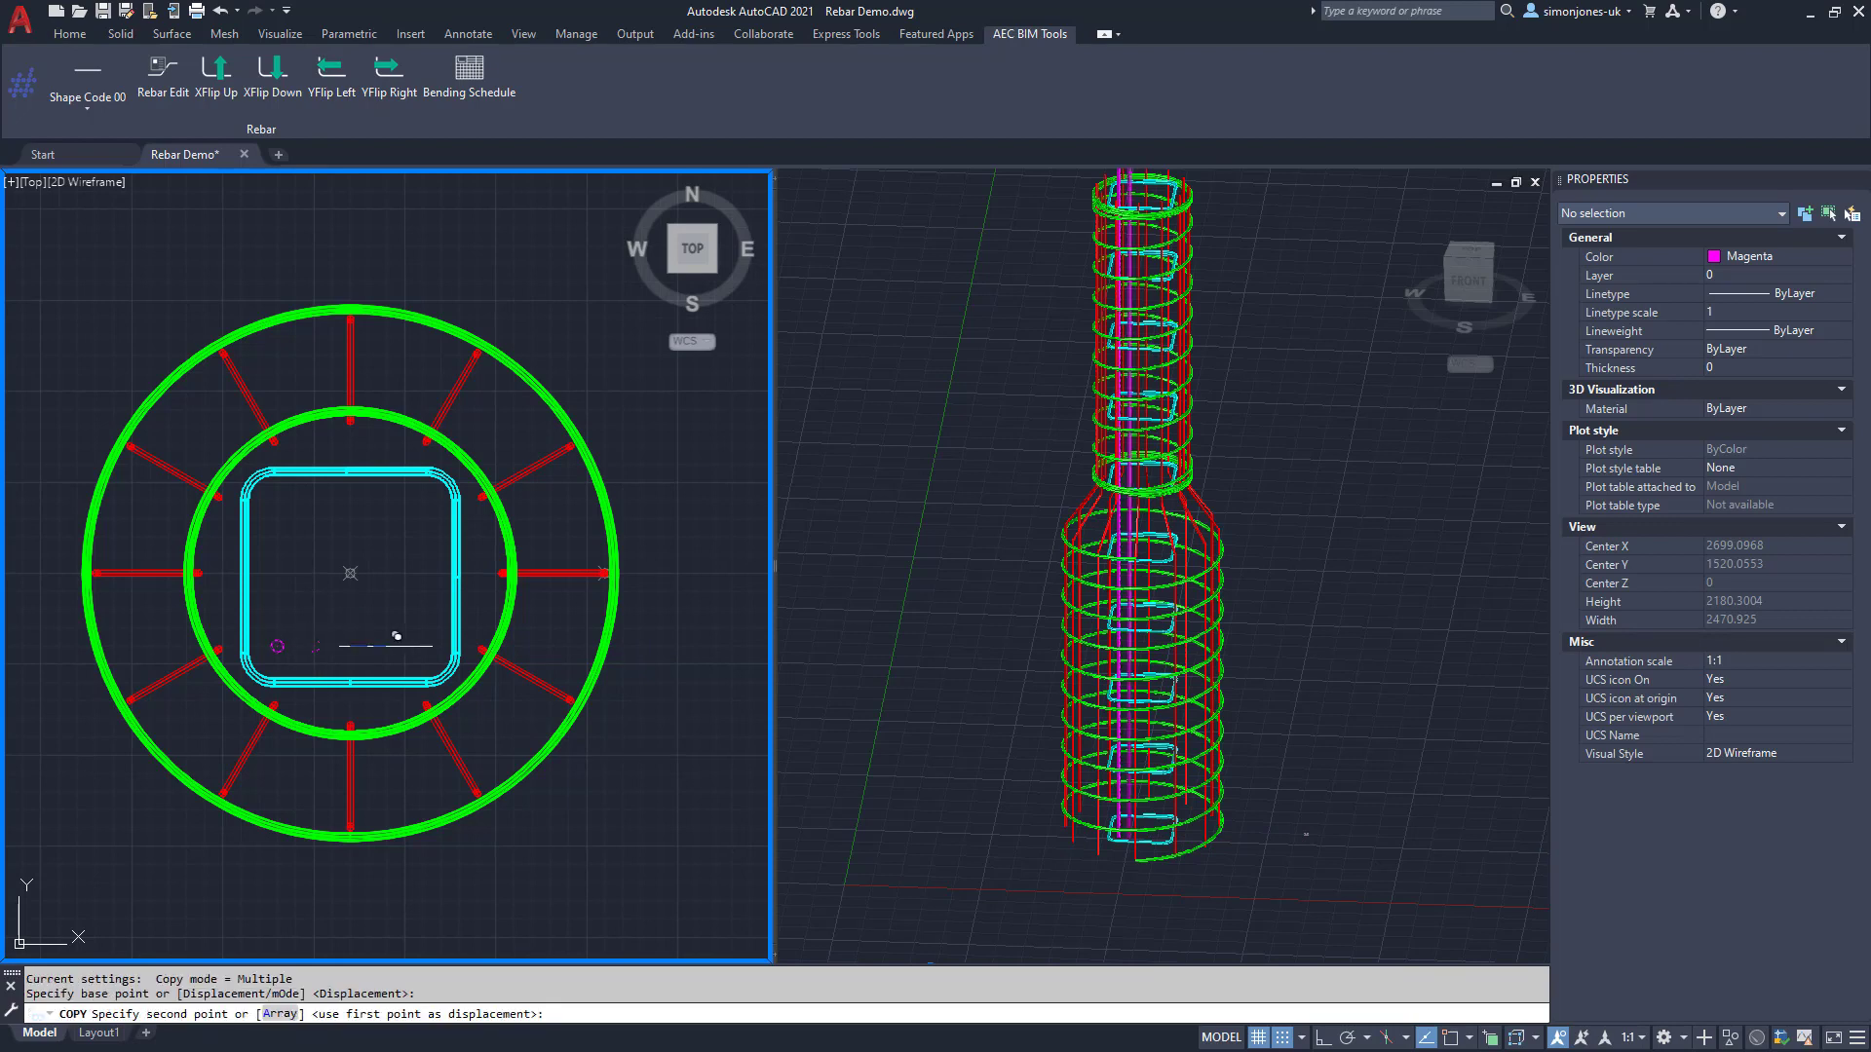
pyautogui.click(350, 500)
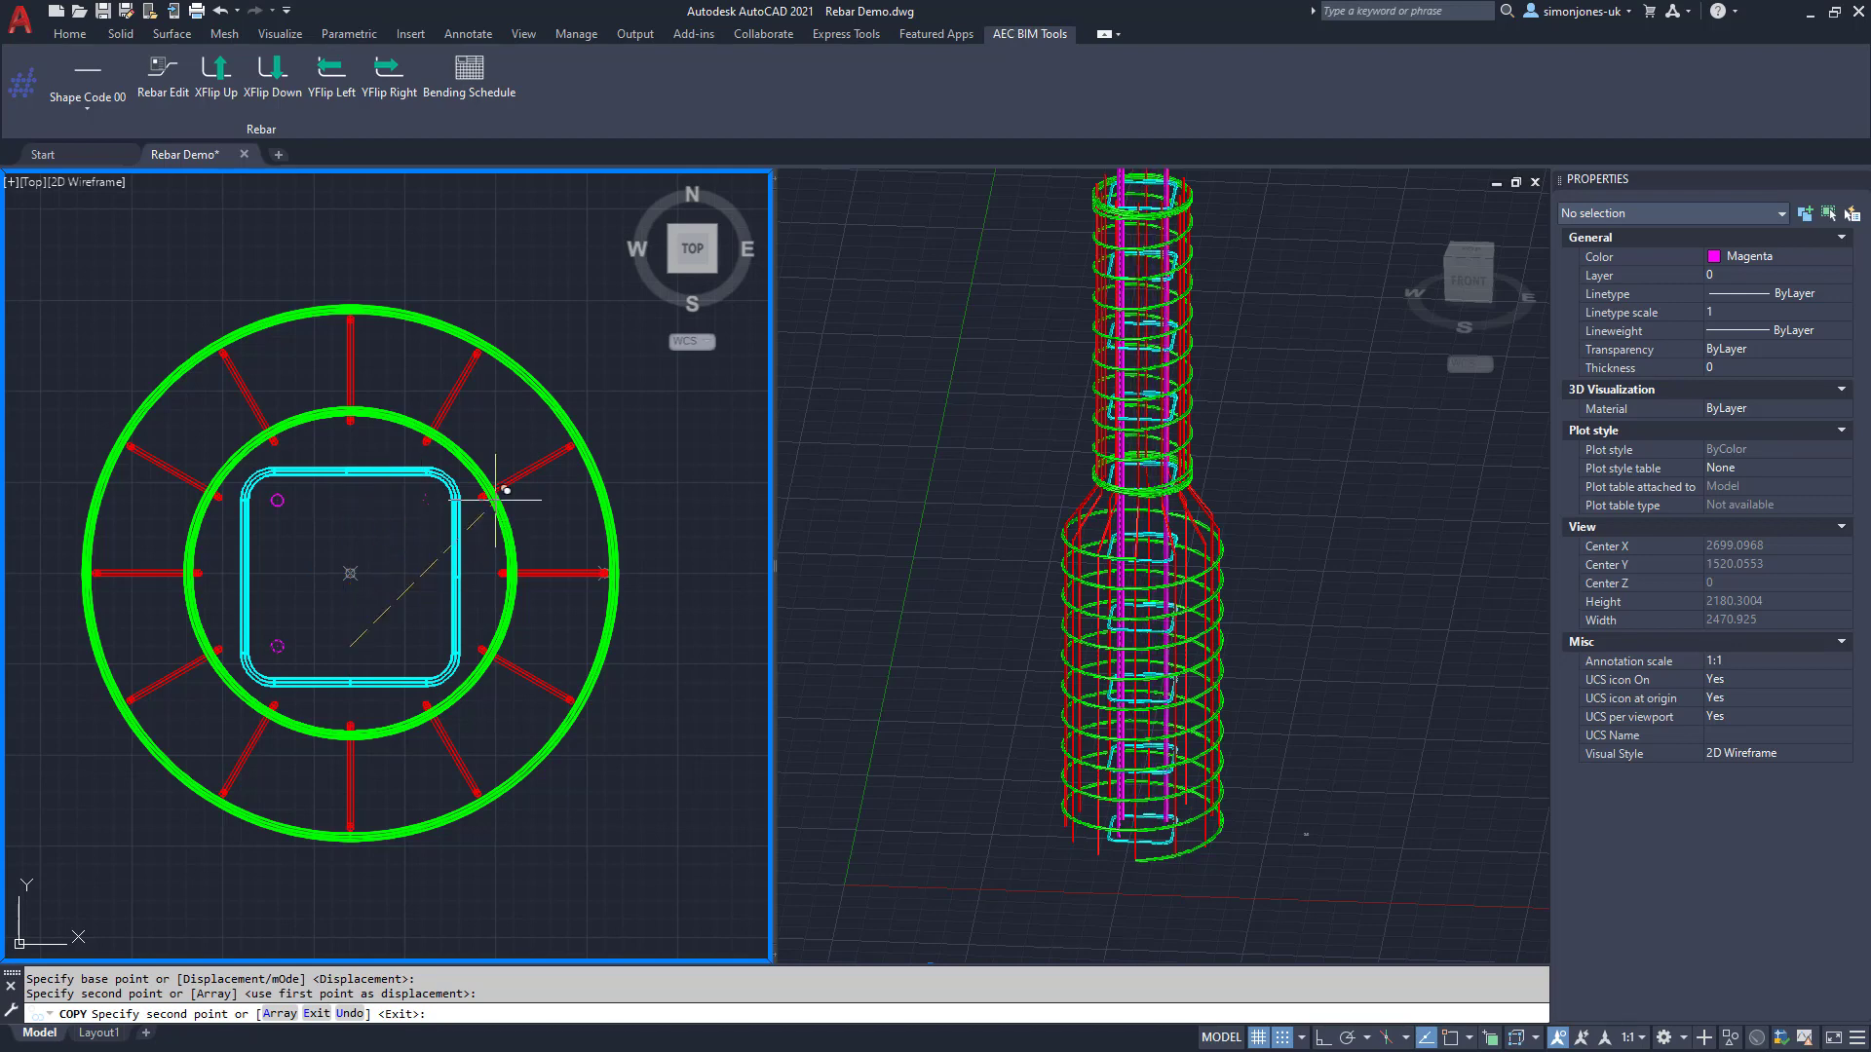
pyautogui.click(423, 500)
pyautogui.click(495, 646)
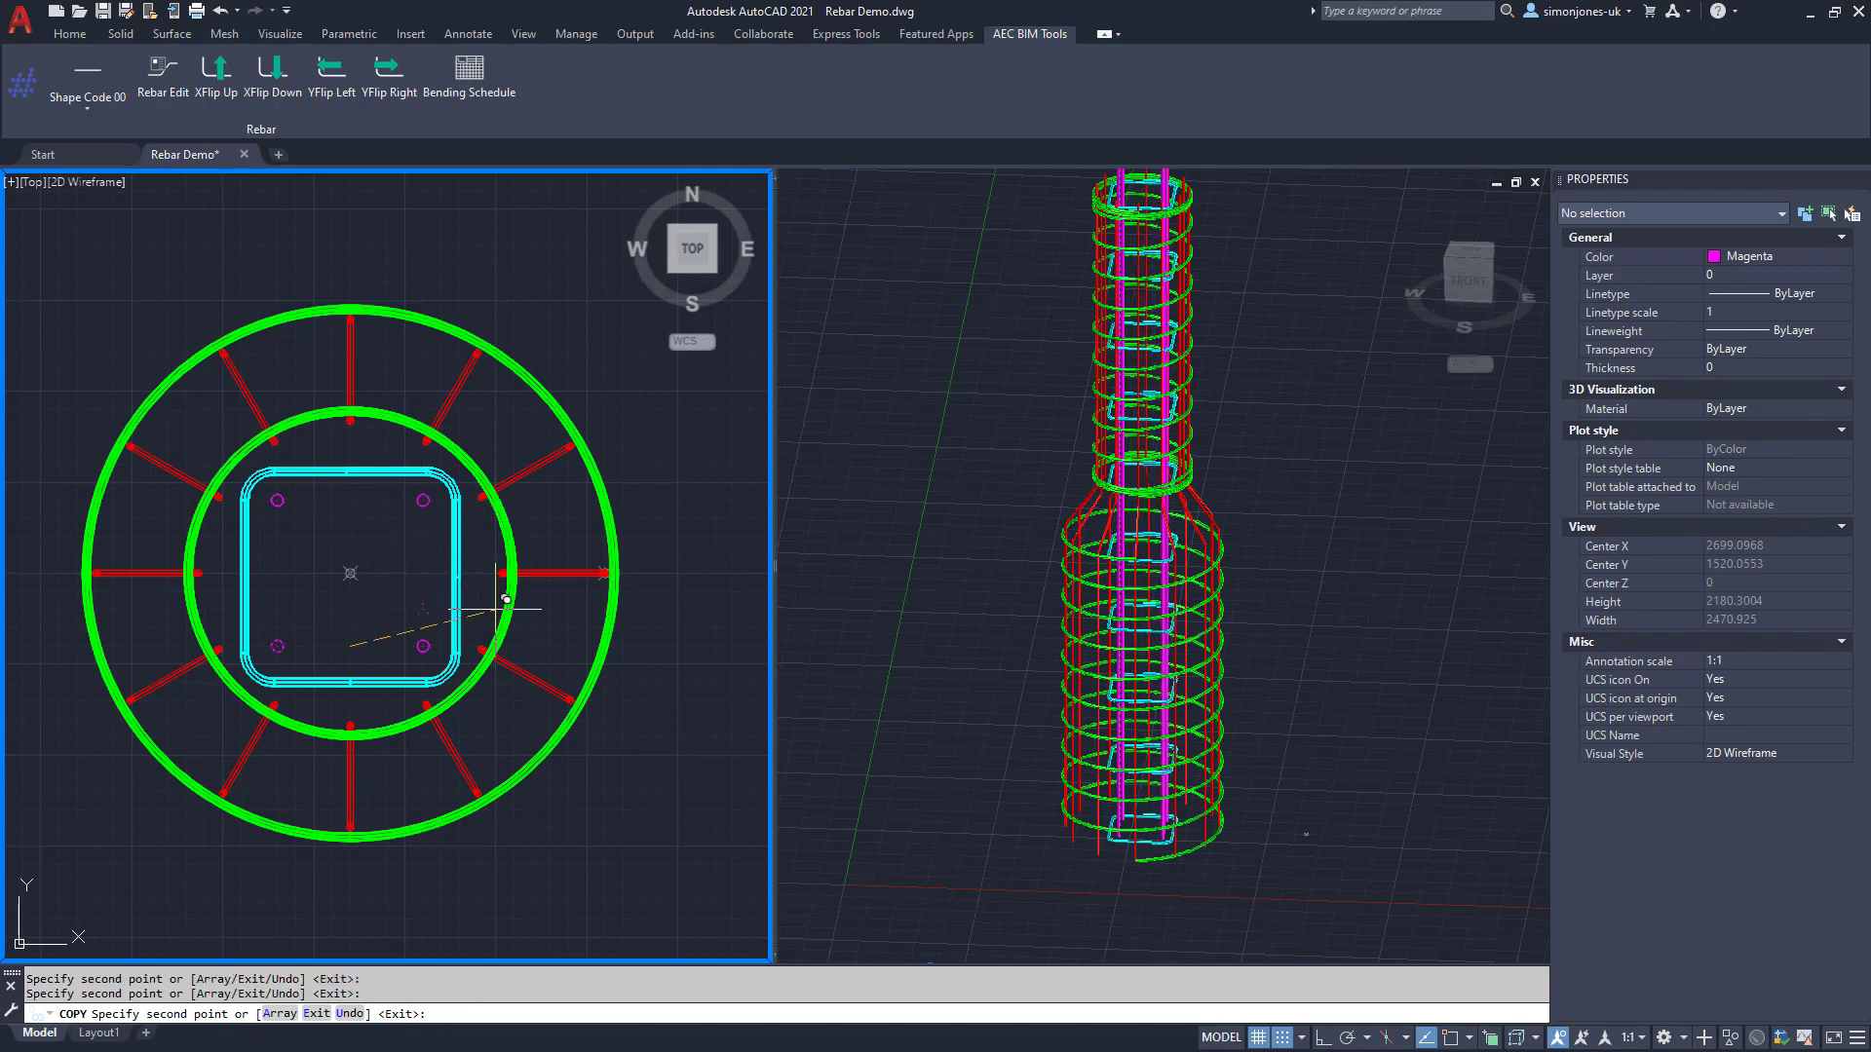
pyautogui.press('Return')
pyautogui.moveTo(1103, 524); pyautogui.dragTo(1248, 560, button='middle')
pyautogui.click(1259, 524)
pyautogui.scroll(-5, 1244, 596)
pyautogui.scroll(4, 1246, 603)
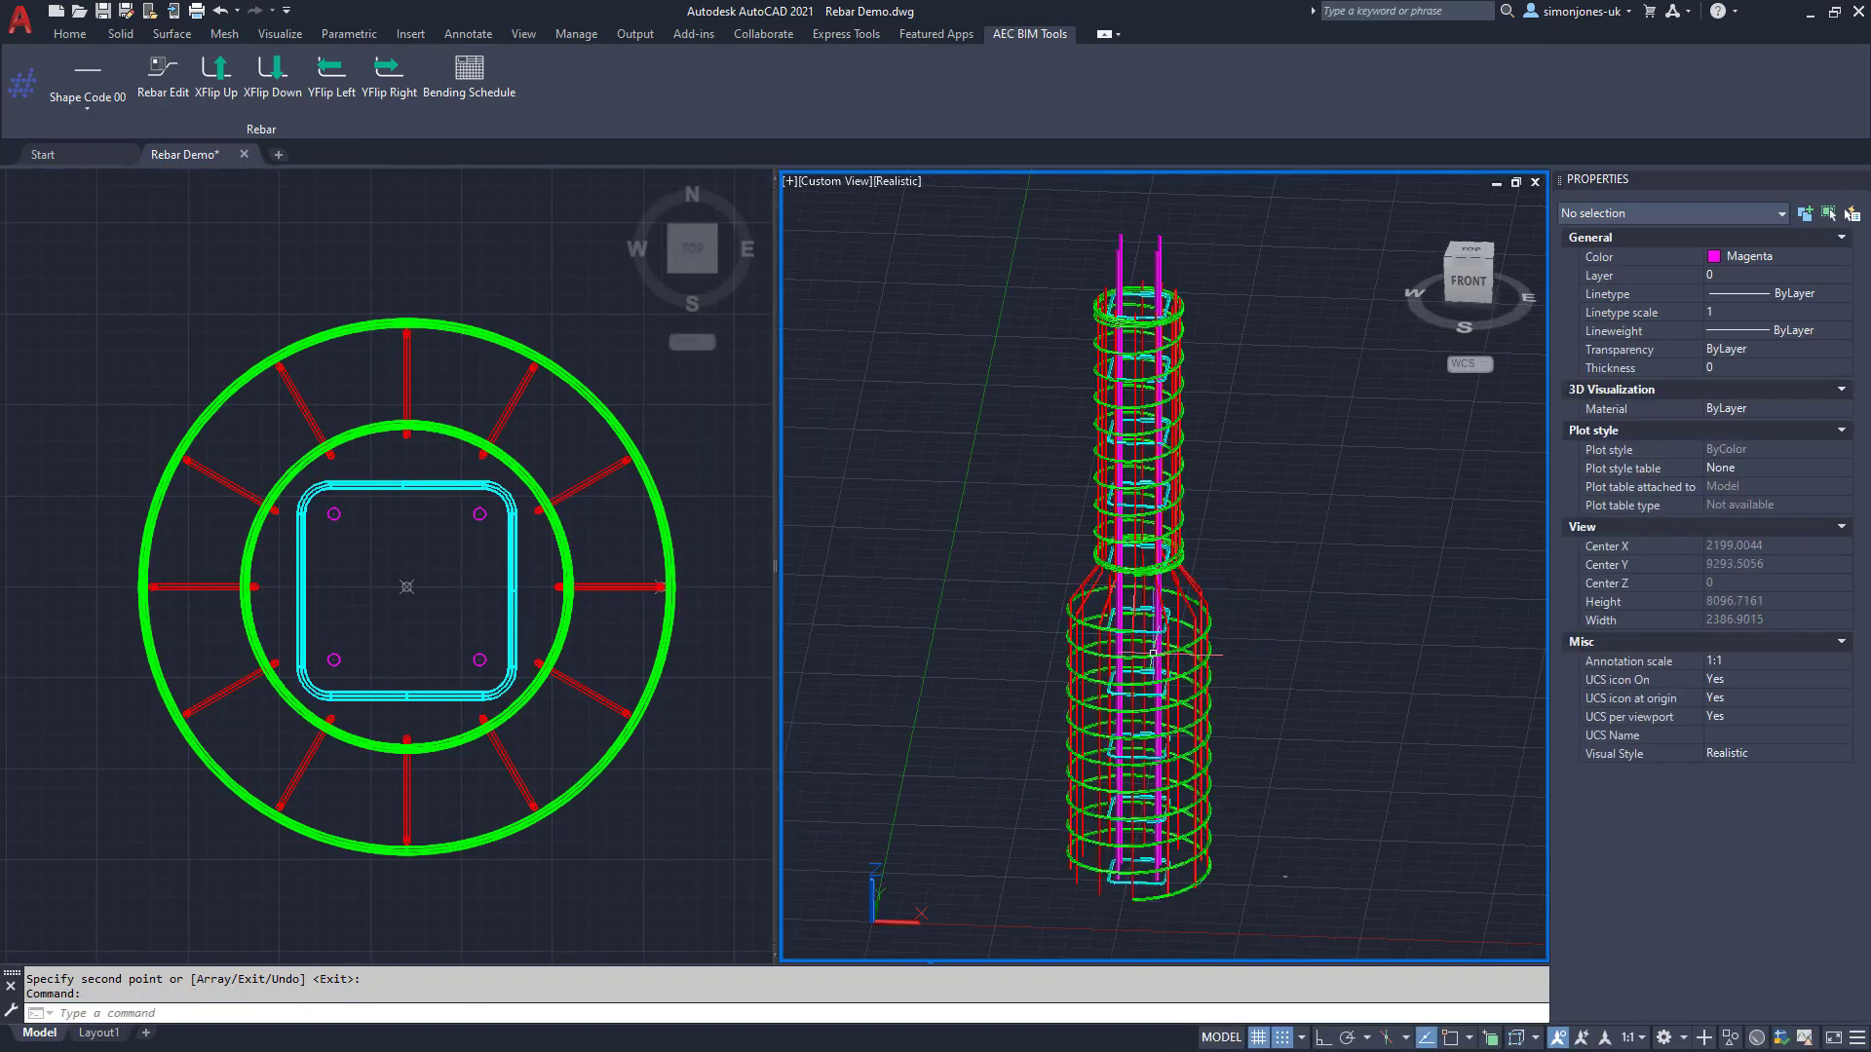
pyautogui.scroll(5, 1102, 579)
pyautogui.scroll(2, 1102, 579)
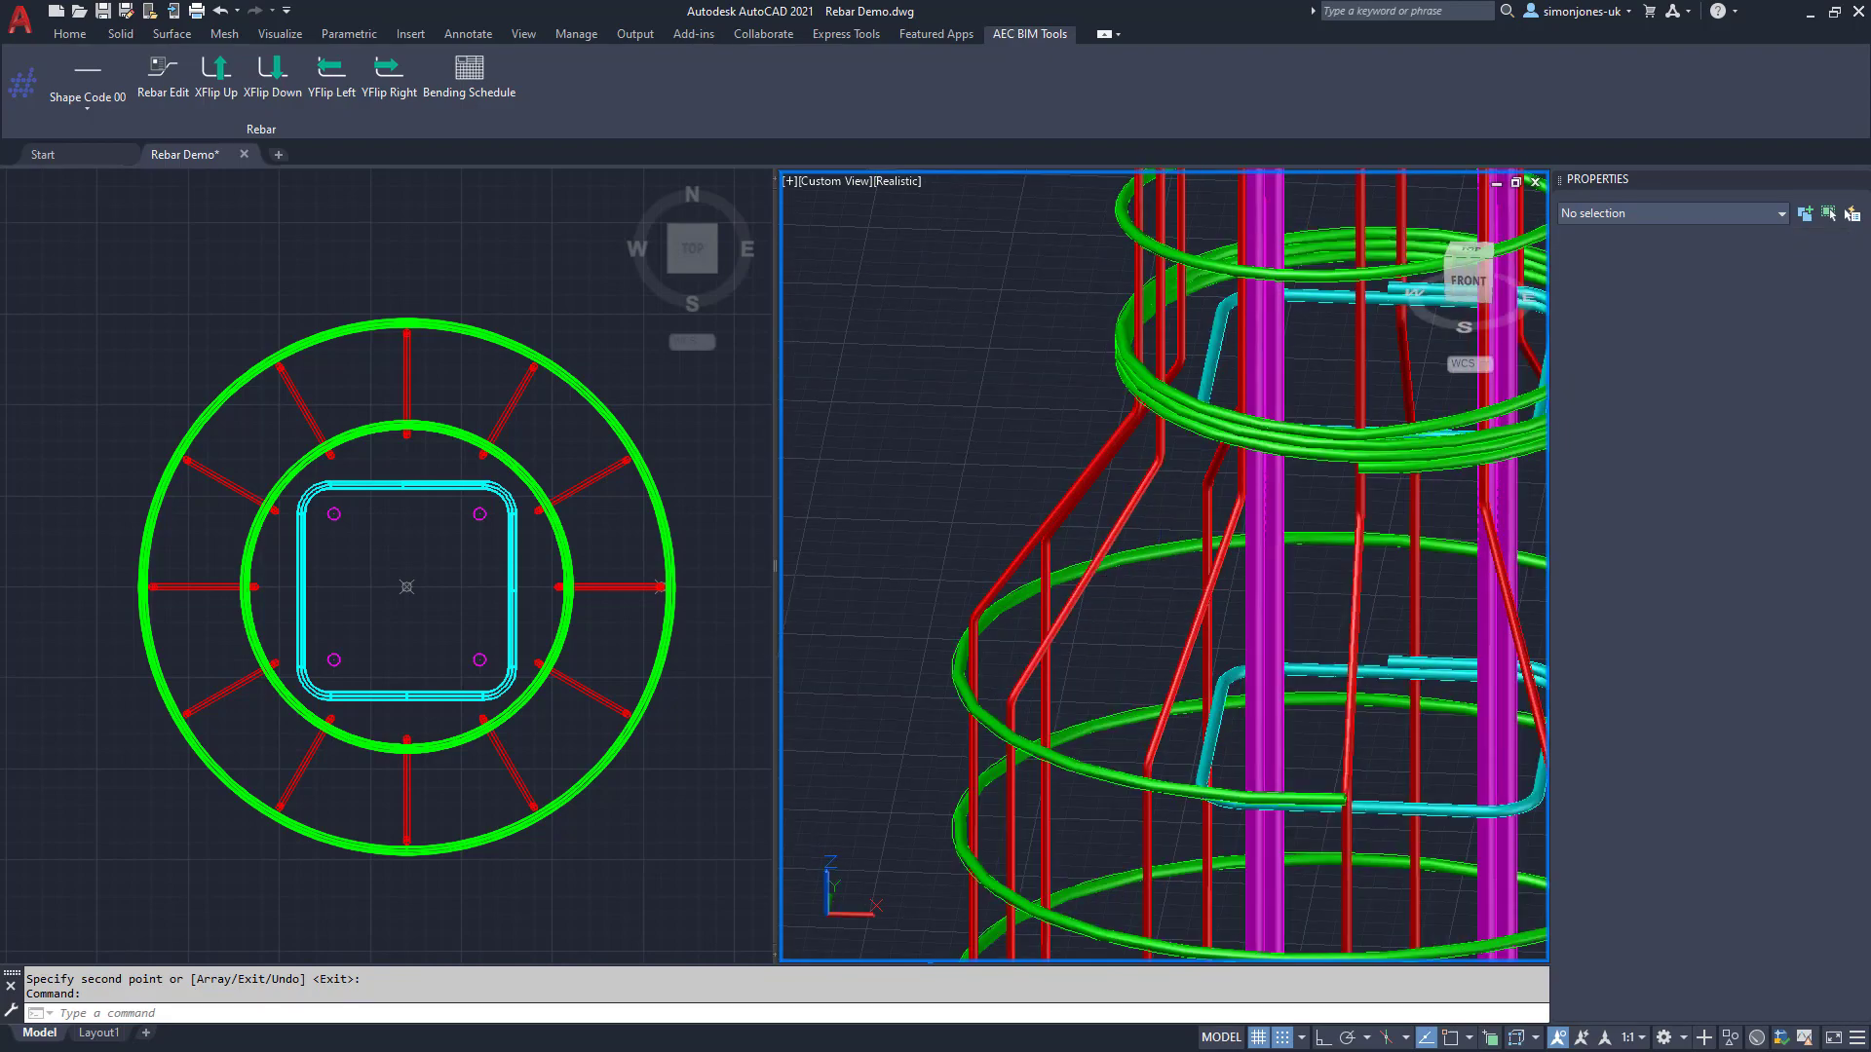
pyautogui.moveTo(1162, 593); pyautogui.dragTo(785, 723, button='middle')
pyautogui.keyDown('shift'); pyautogui.moveTo(1399, 392); pyautogui.dragTo(1300, 302, button='middle'); pyautogui.keyUp('shift')
pyautogui.keyDown('shift'); pyautogui.moveTo(977, 592); pyautogui.dragTo(970, 597, button='middle'); pyautogui.keyUp('shift')
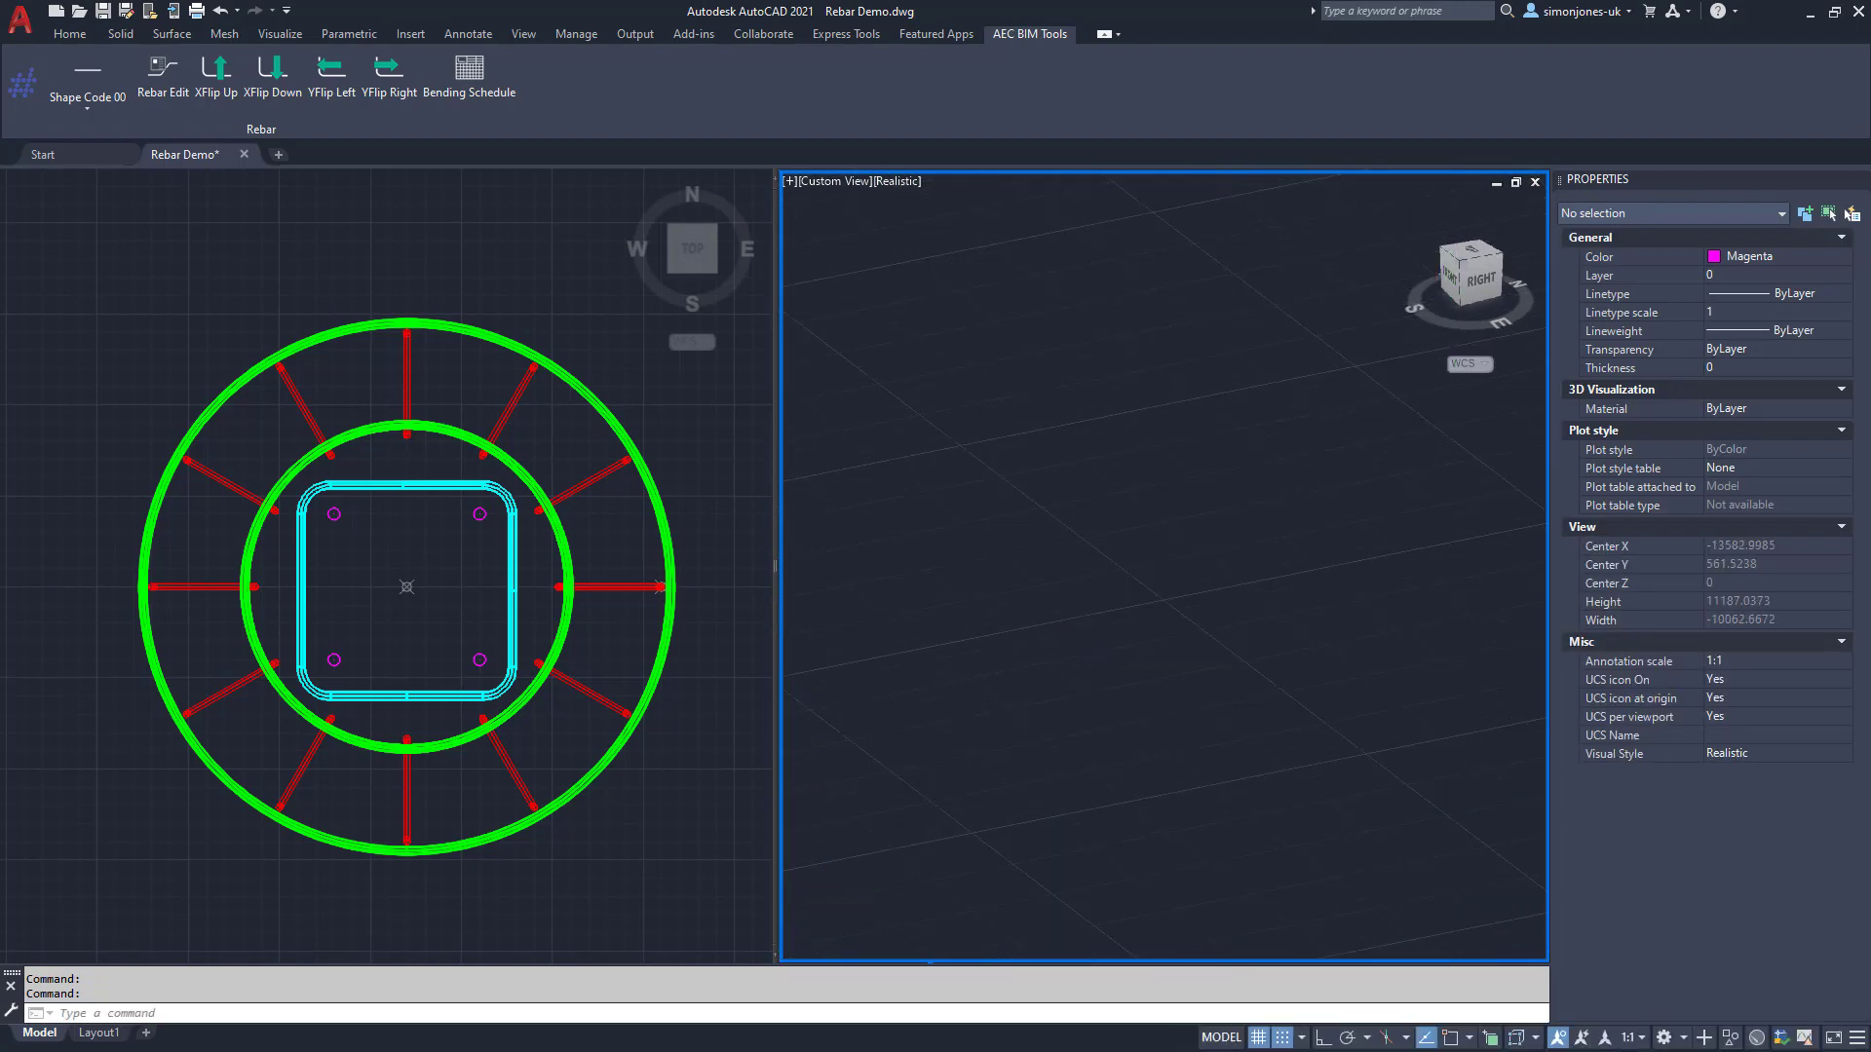
pyautogui.scroll(-10, 1120, 585)
pyautogui.click(1136, 575)
pyautogui.moveTo(1212, 676); pyautogui.dragTo(951, 540, button='middle')
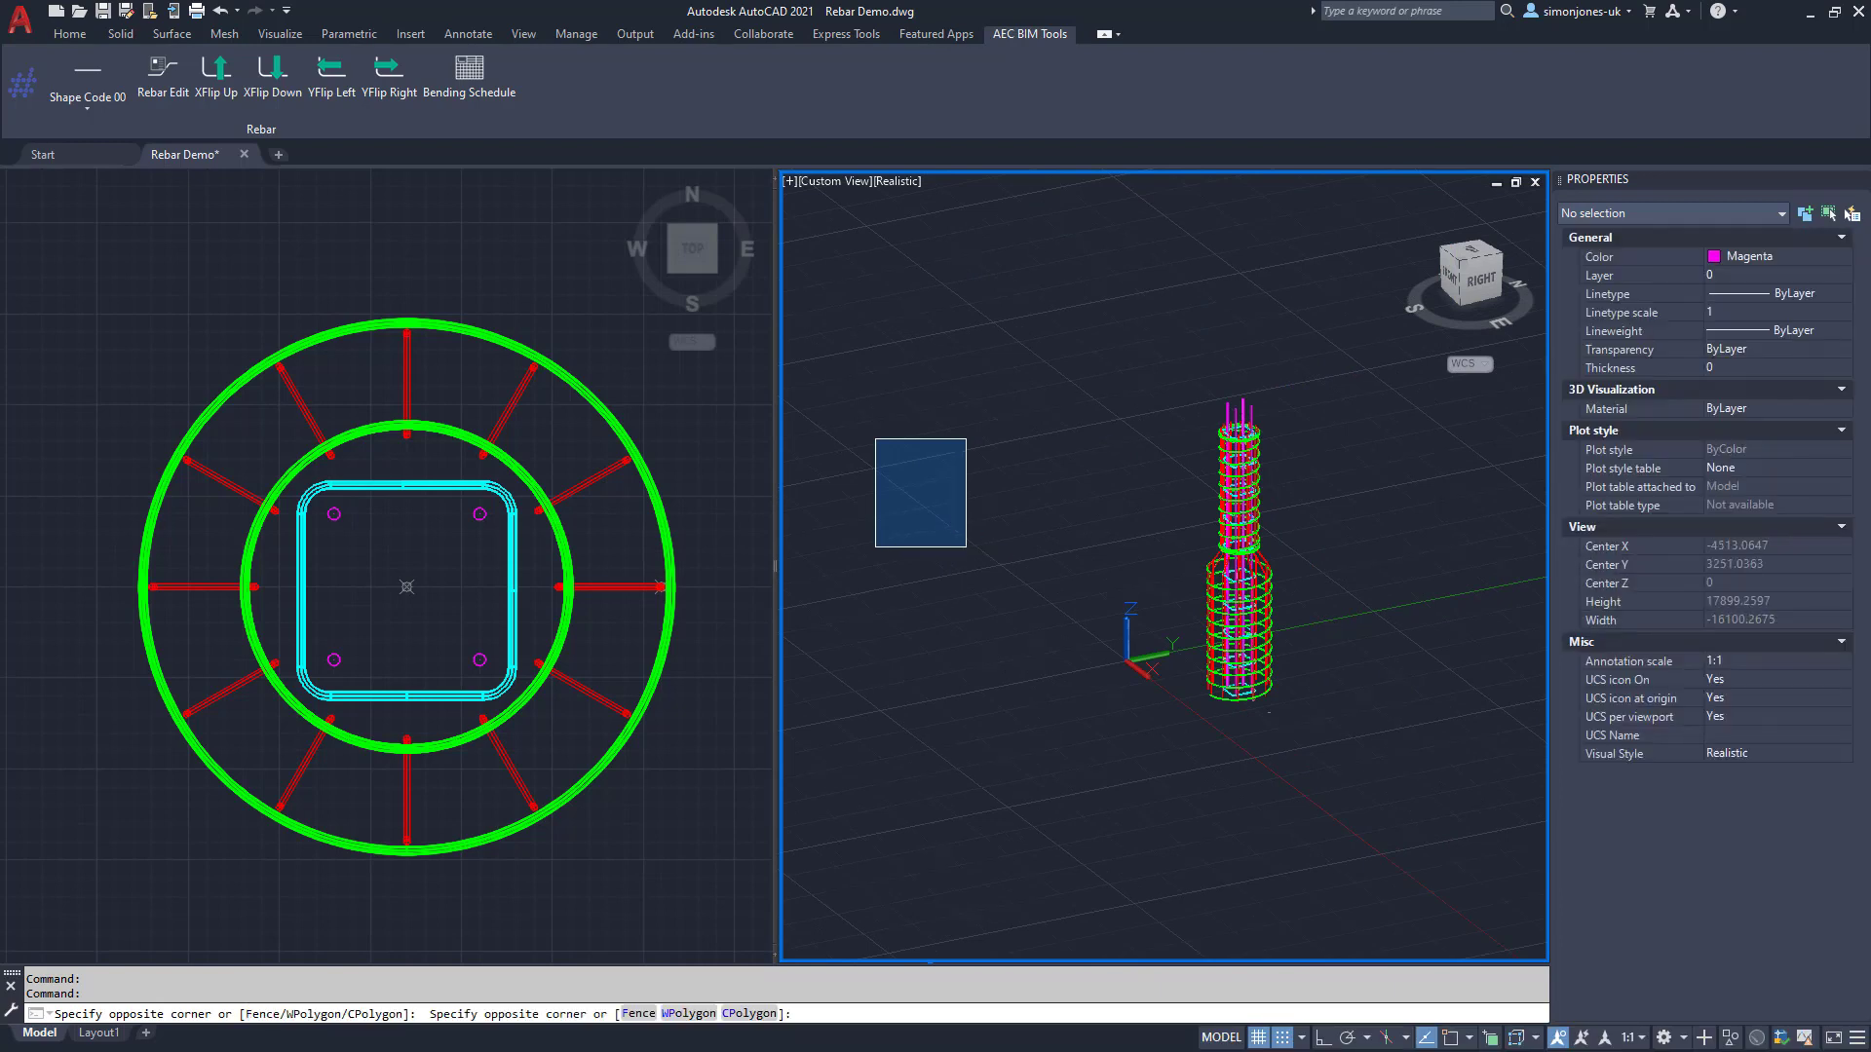
pyautogui.click(981, 542)
pyautogui.click(666, 740)
pyautogui.scroll(-2, 666, 740)
pyautogui.scroll(-1, 666, 740)
pyautogui.moveTo(647, 731); pyautogui.dragTo(222, 478, button='middle')
pyautogui.click(472, 95)
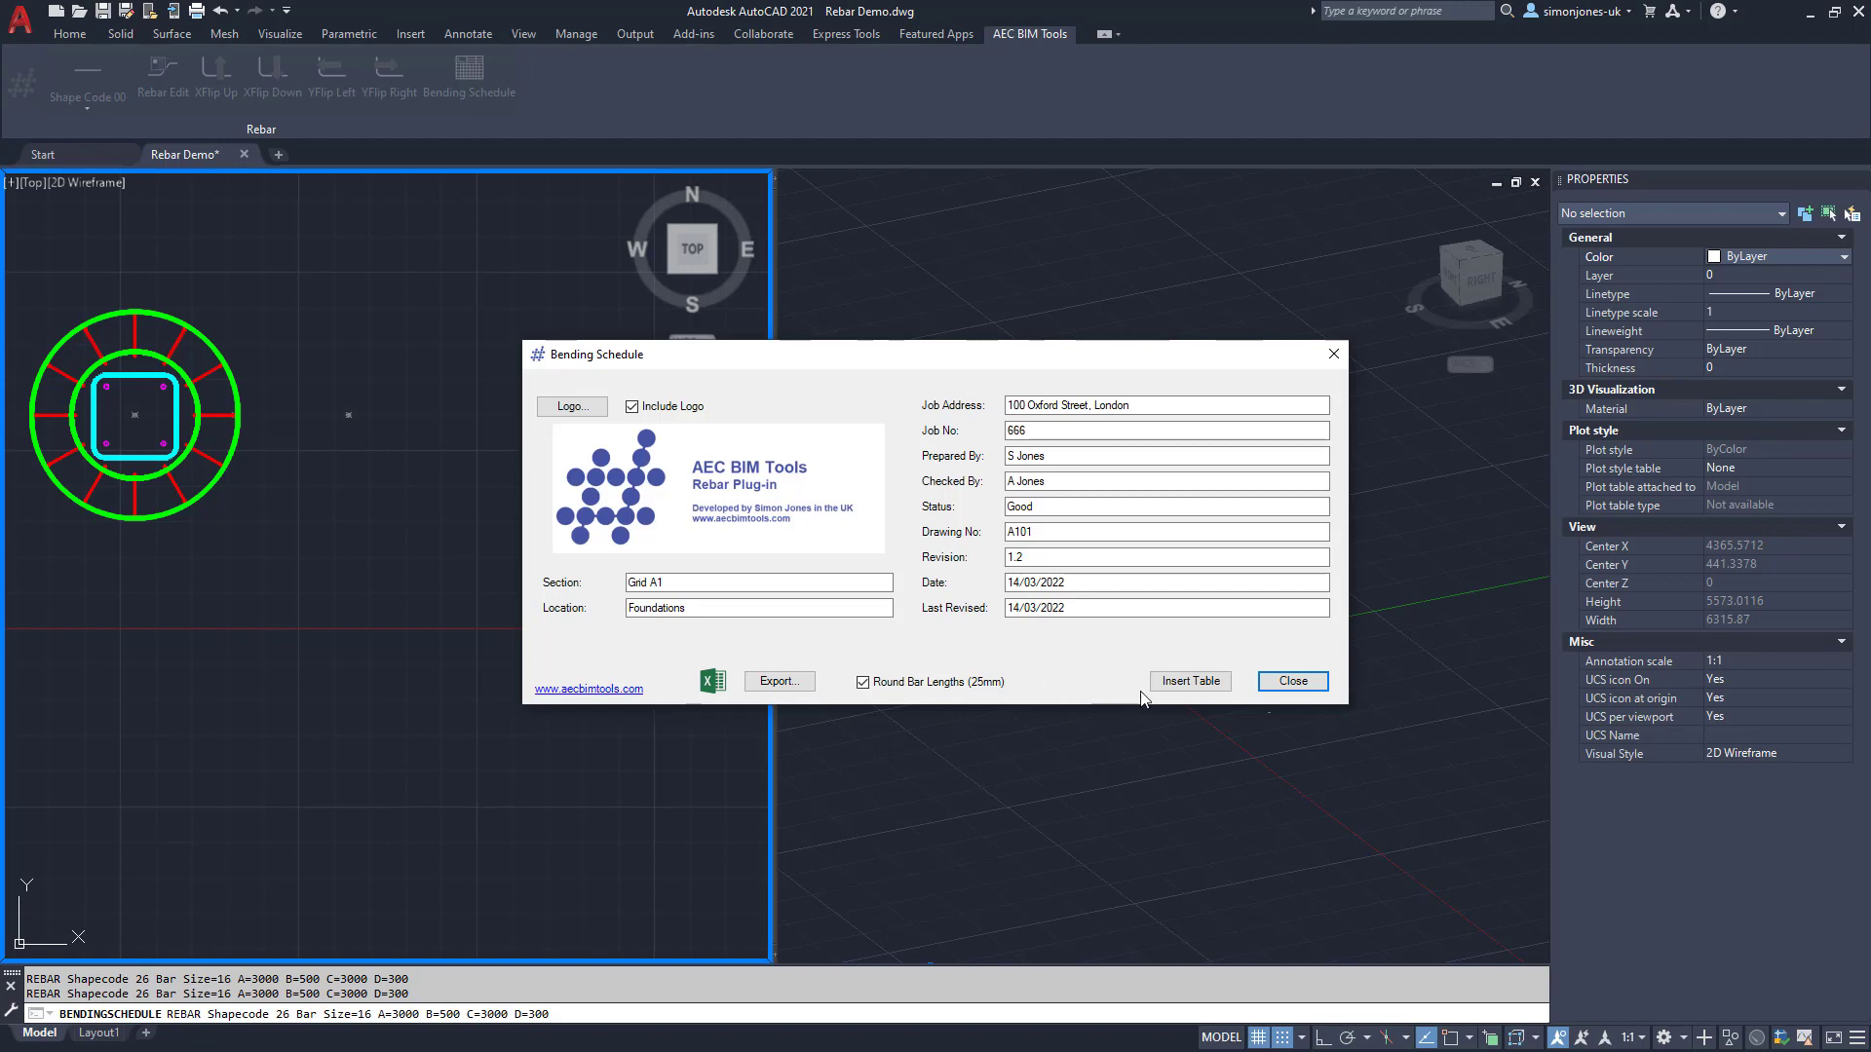
# Step: Insert the bending schedule table for bar marks 01–05 right of the plan section, then switch to Layout1
pyautogui.click(1188, 681)
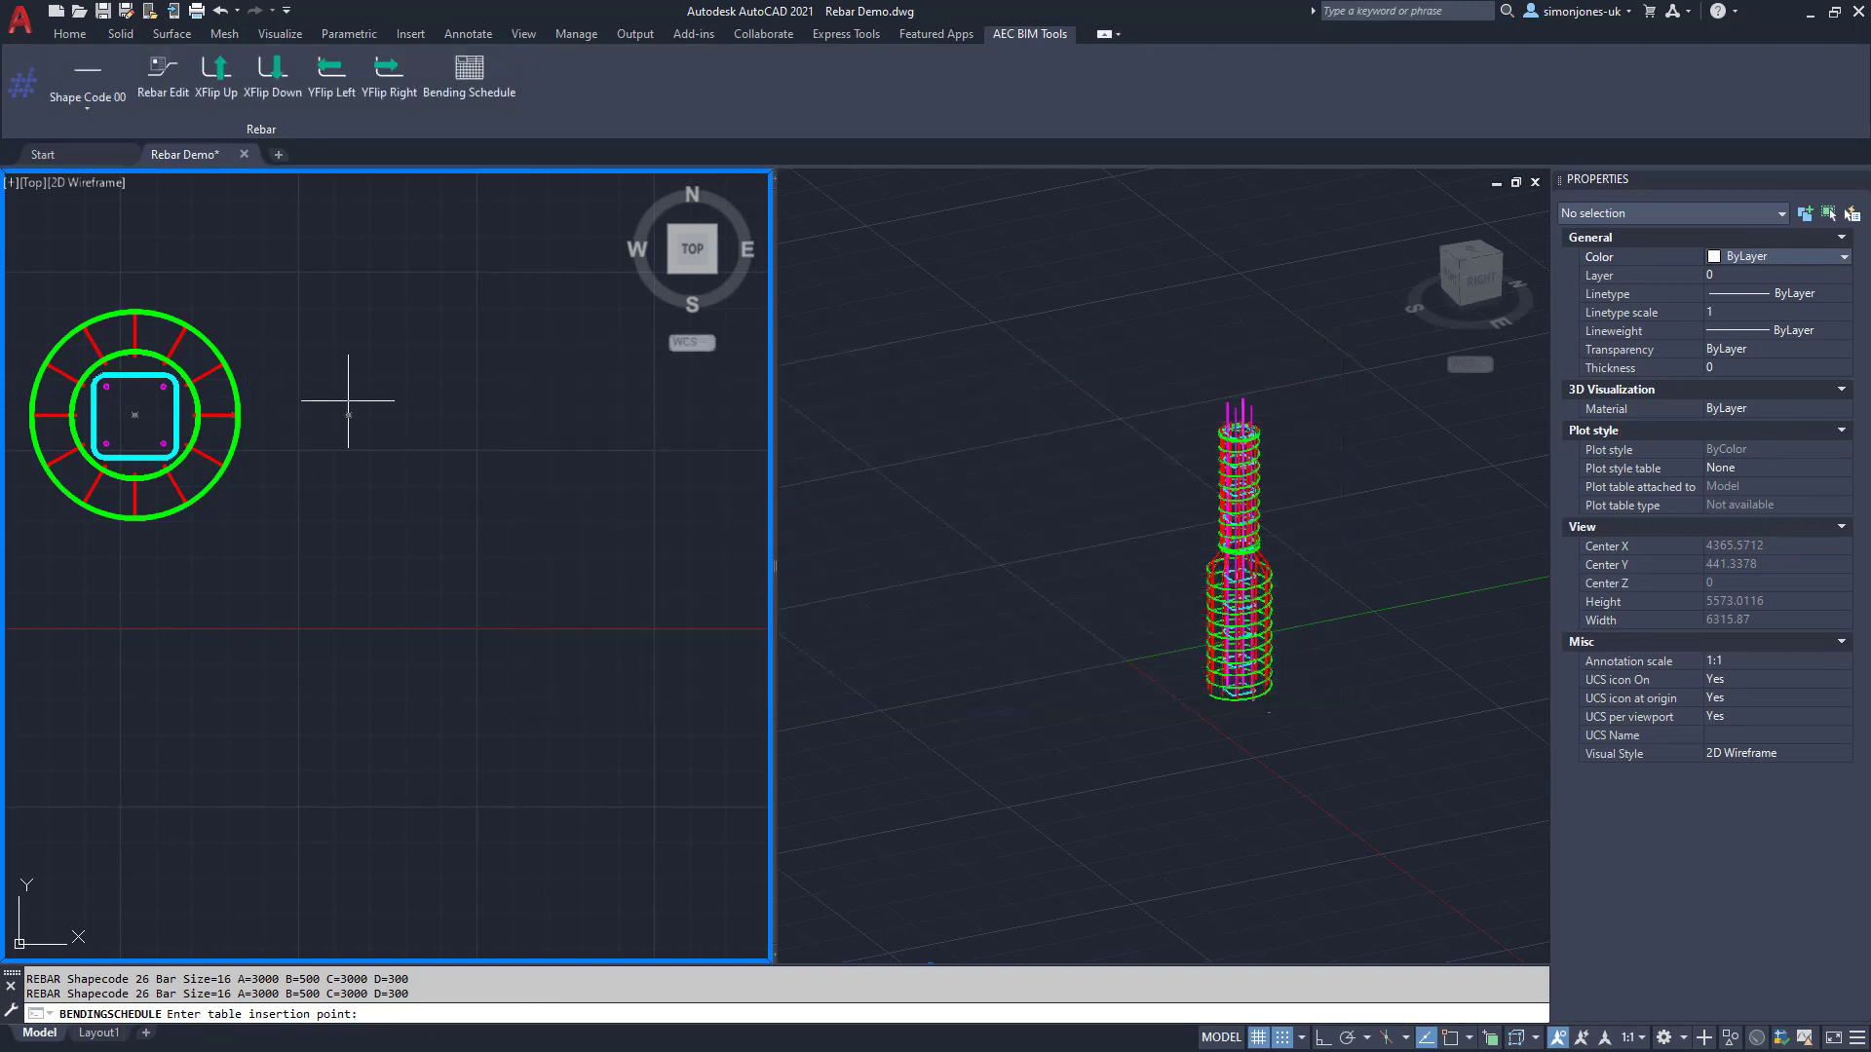
pyautogui.click(346, 415)
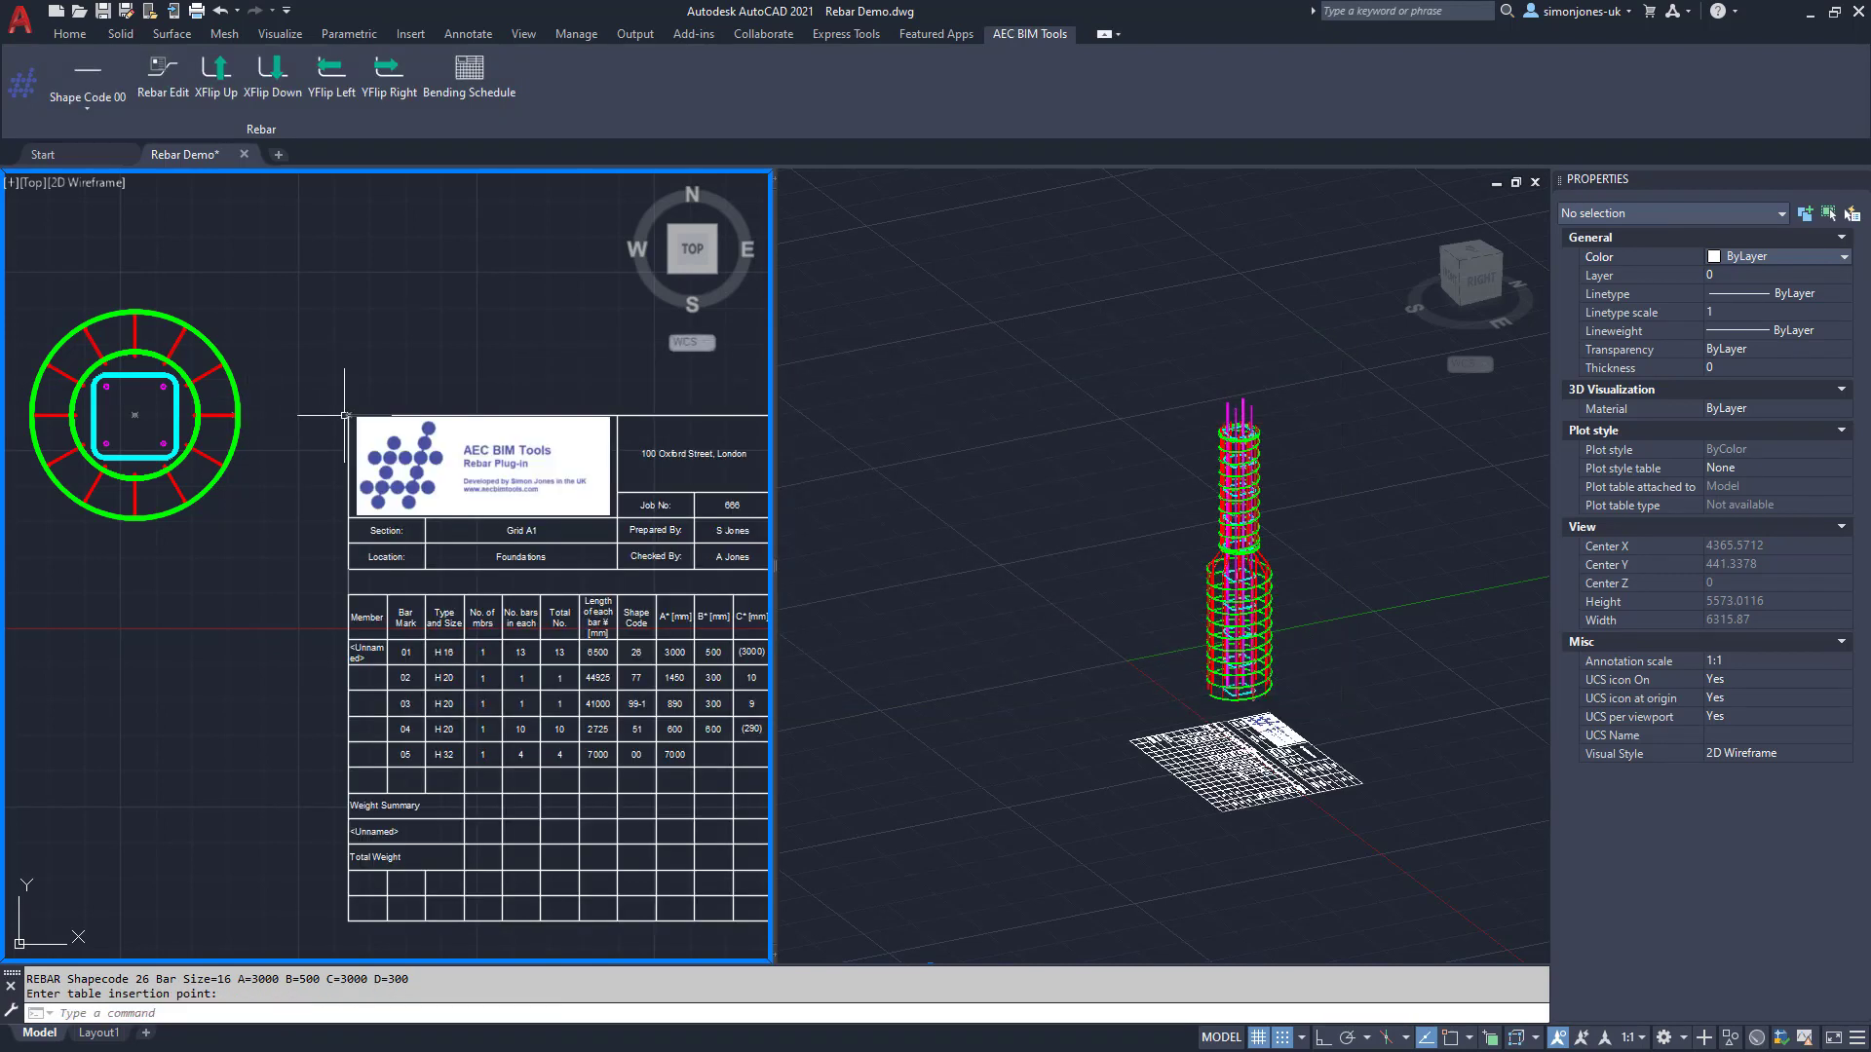
pyautogui.click(91, 1033)
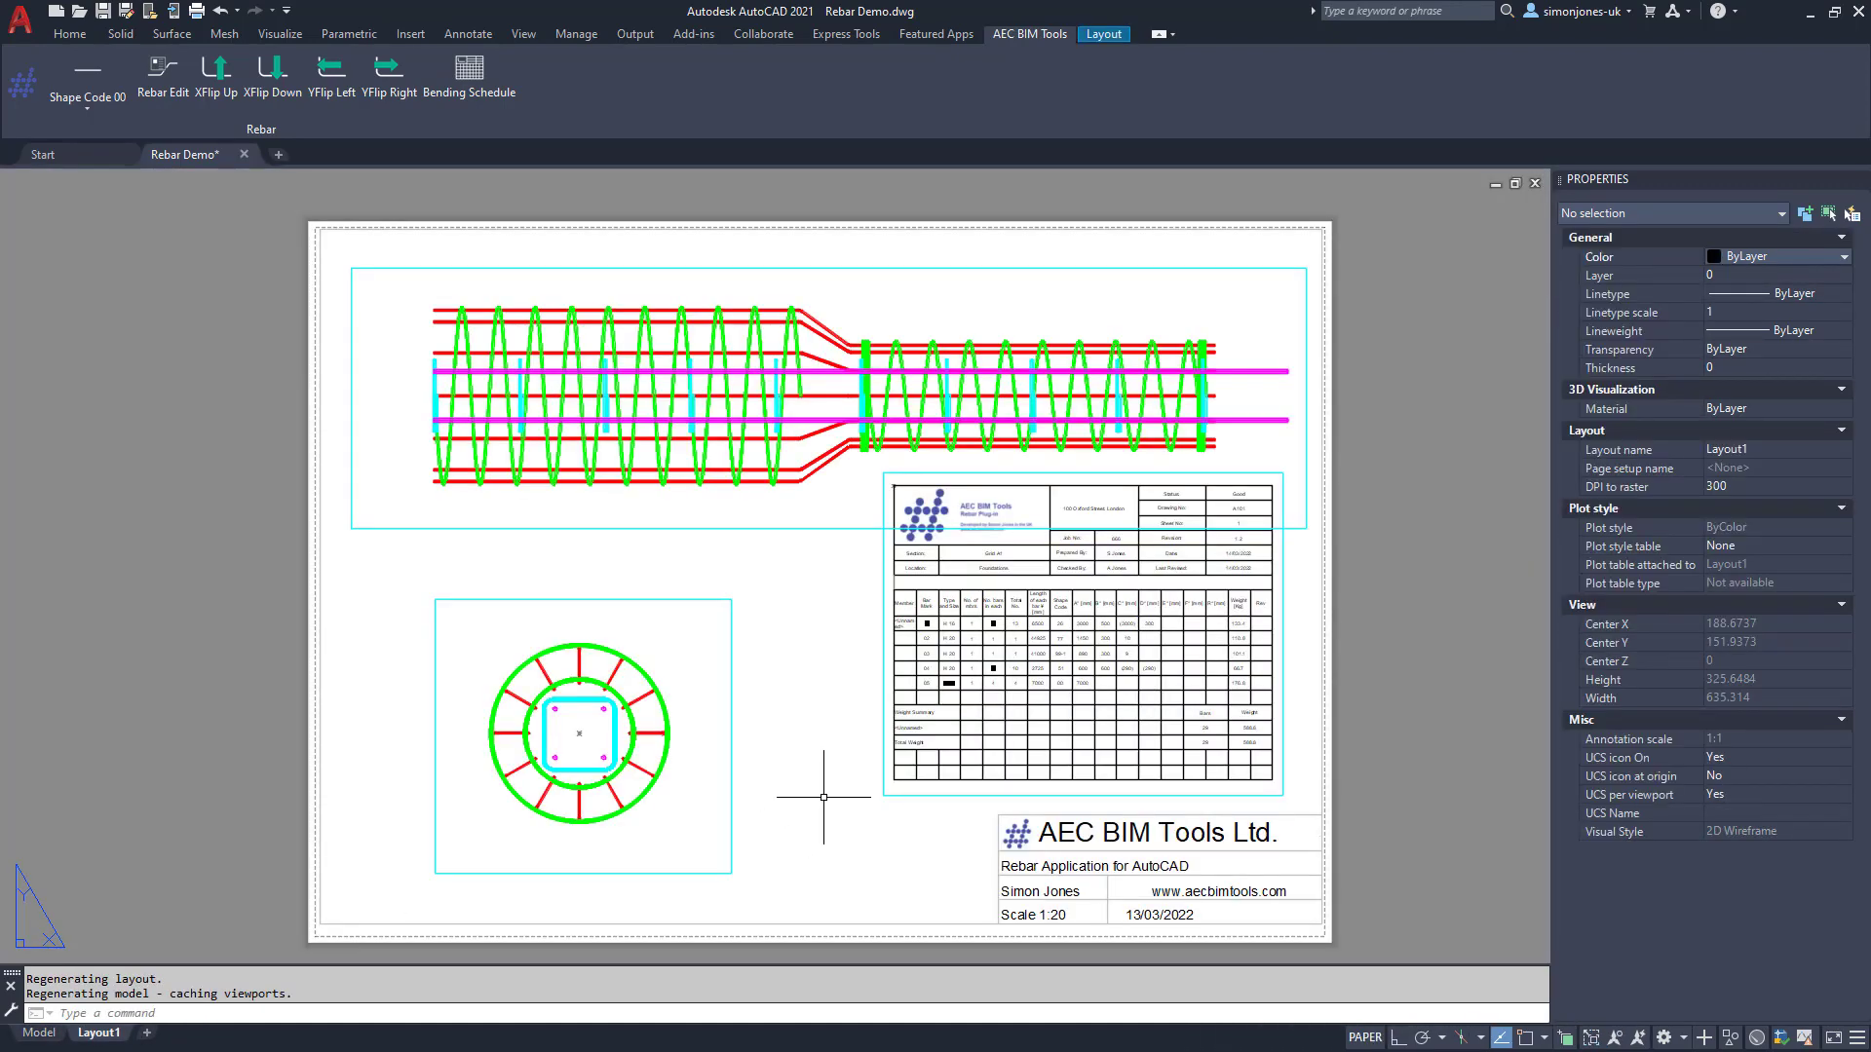
# Step: Preview the Layout1 plot, inspecting the cage drawing and enlarged schedule table, then close the preview
pyautogui.write('plot')
pyautogui.press('Return')
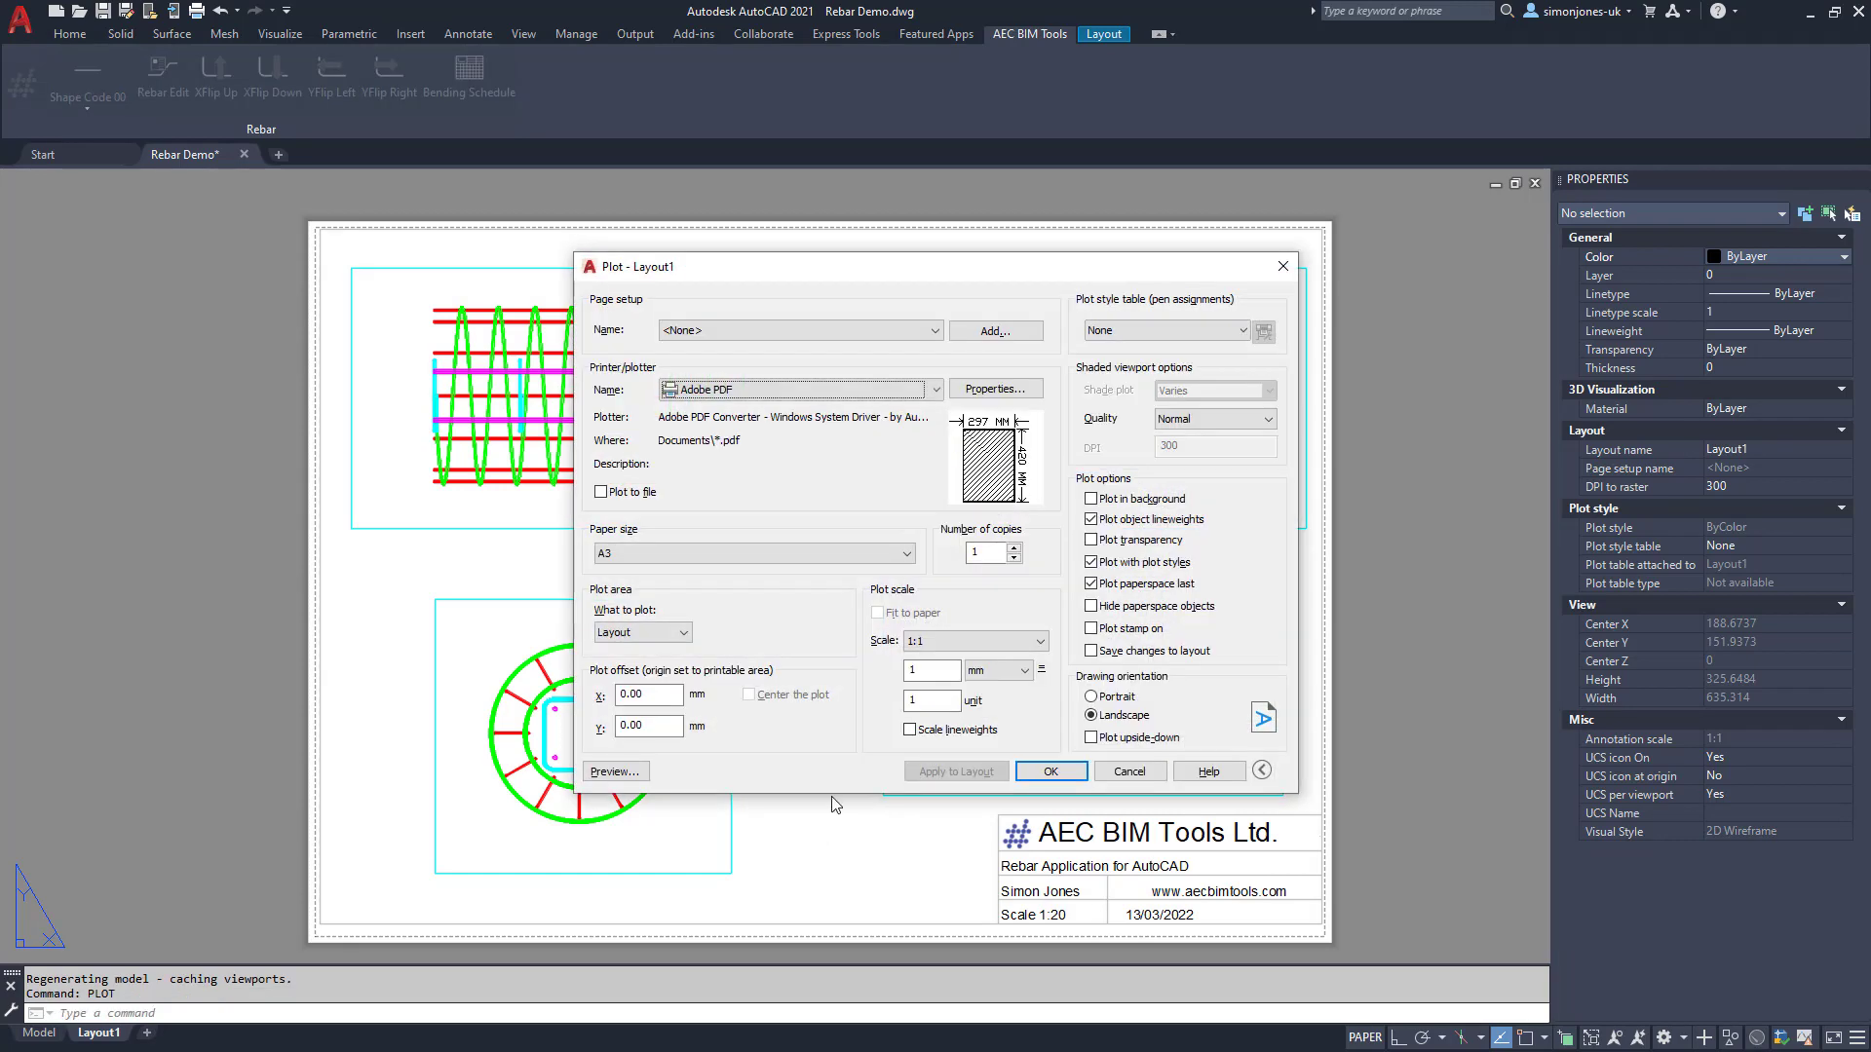
pyautogui.click(641, 771)
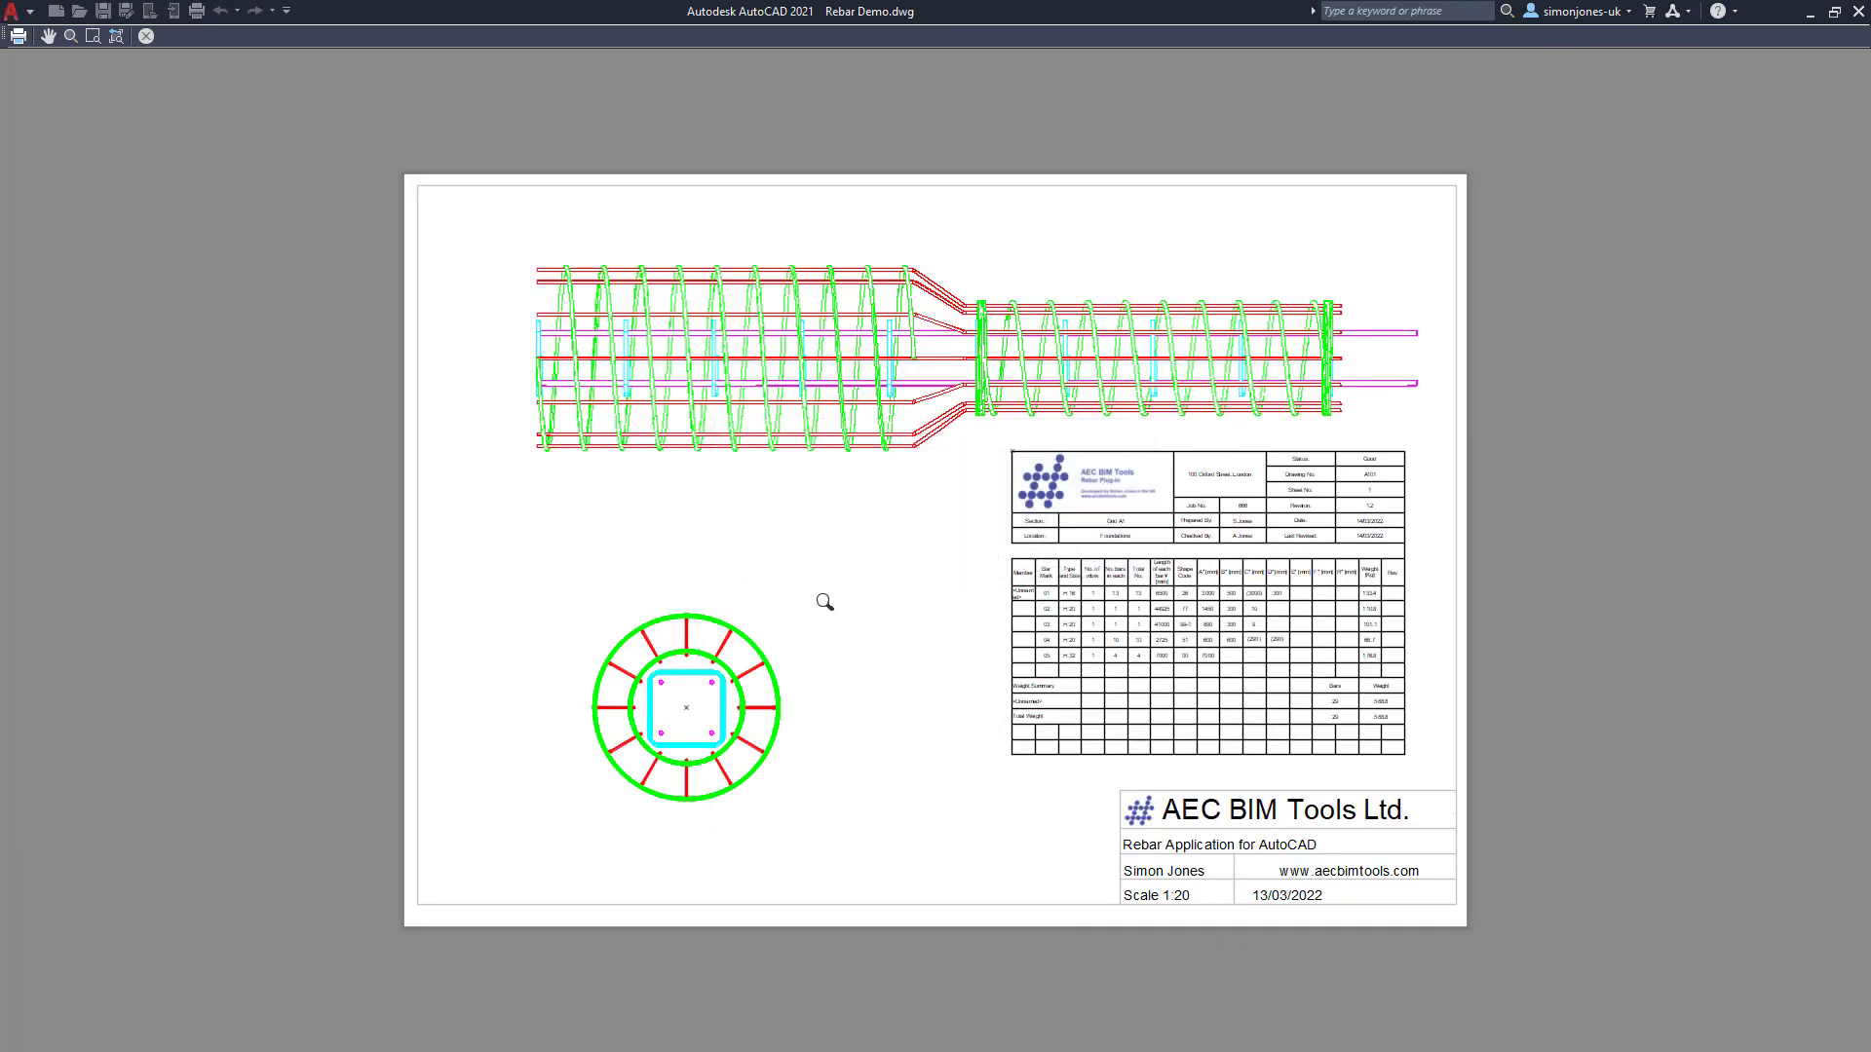
pyautogui.scroll(3, 877, 593)
pyautogui.scroll(2, 895, 585)
pyautogui.moveTo(890, 585); pyautogui.dragTo(806, 623, button='middle')
pyautogui.scroll(-2, 881, 660)
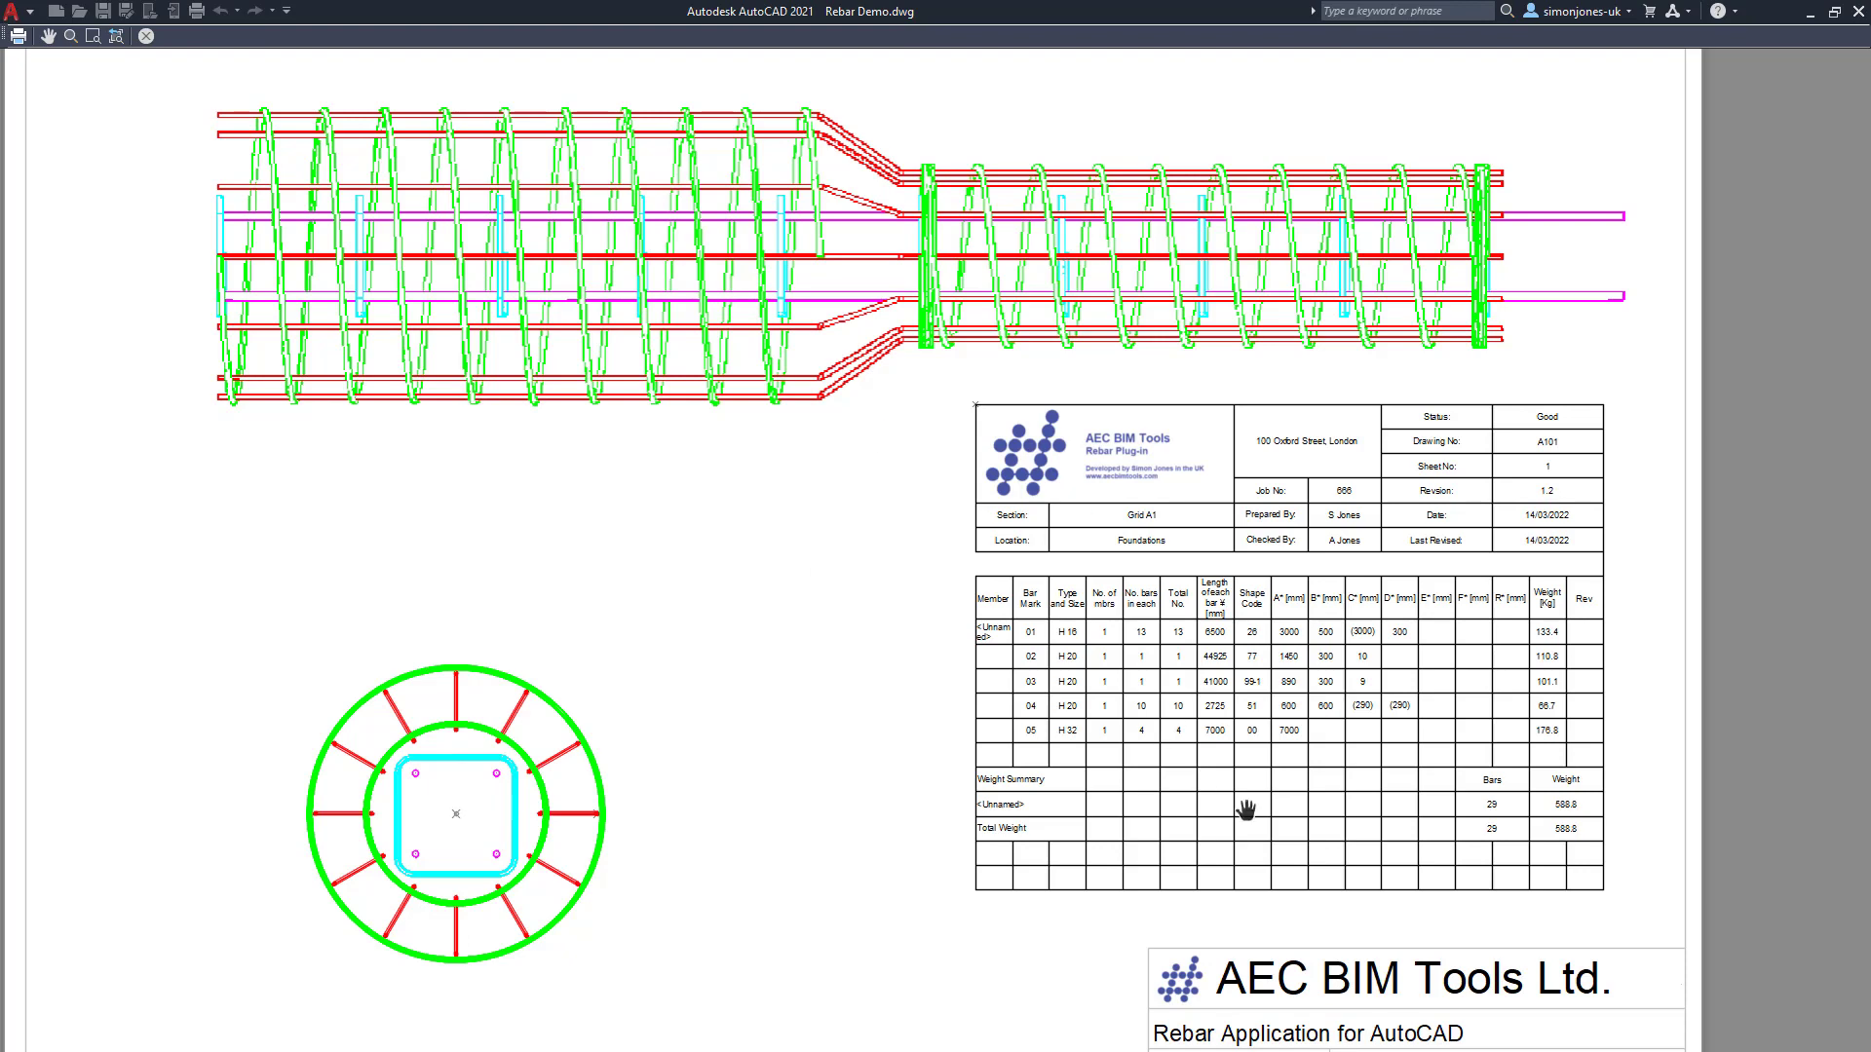
pyautogui.scroll(2, 1246, 810)
pyautogui.moveTo(1295, 806); pyautogui.dragTo(984, 791, button='middle')
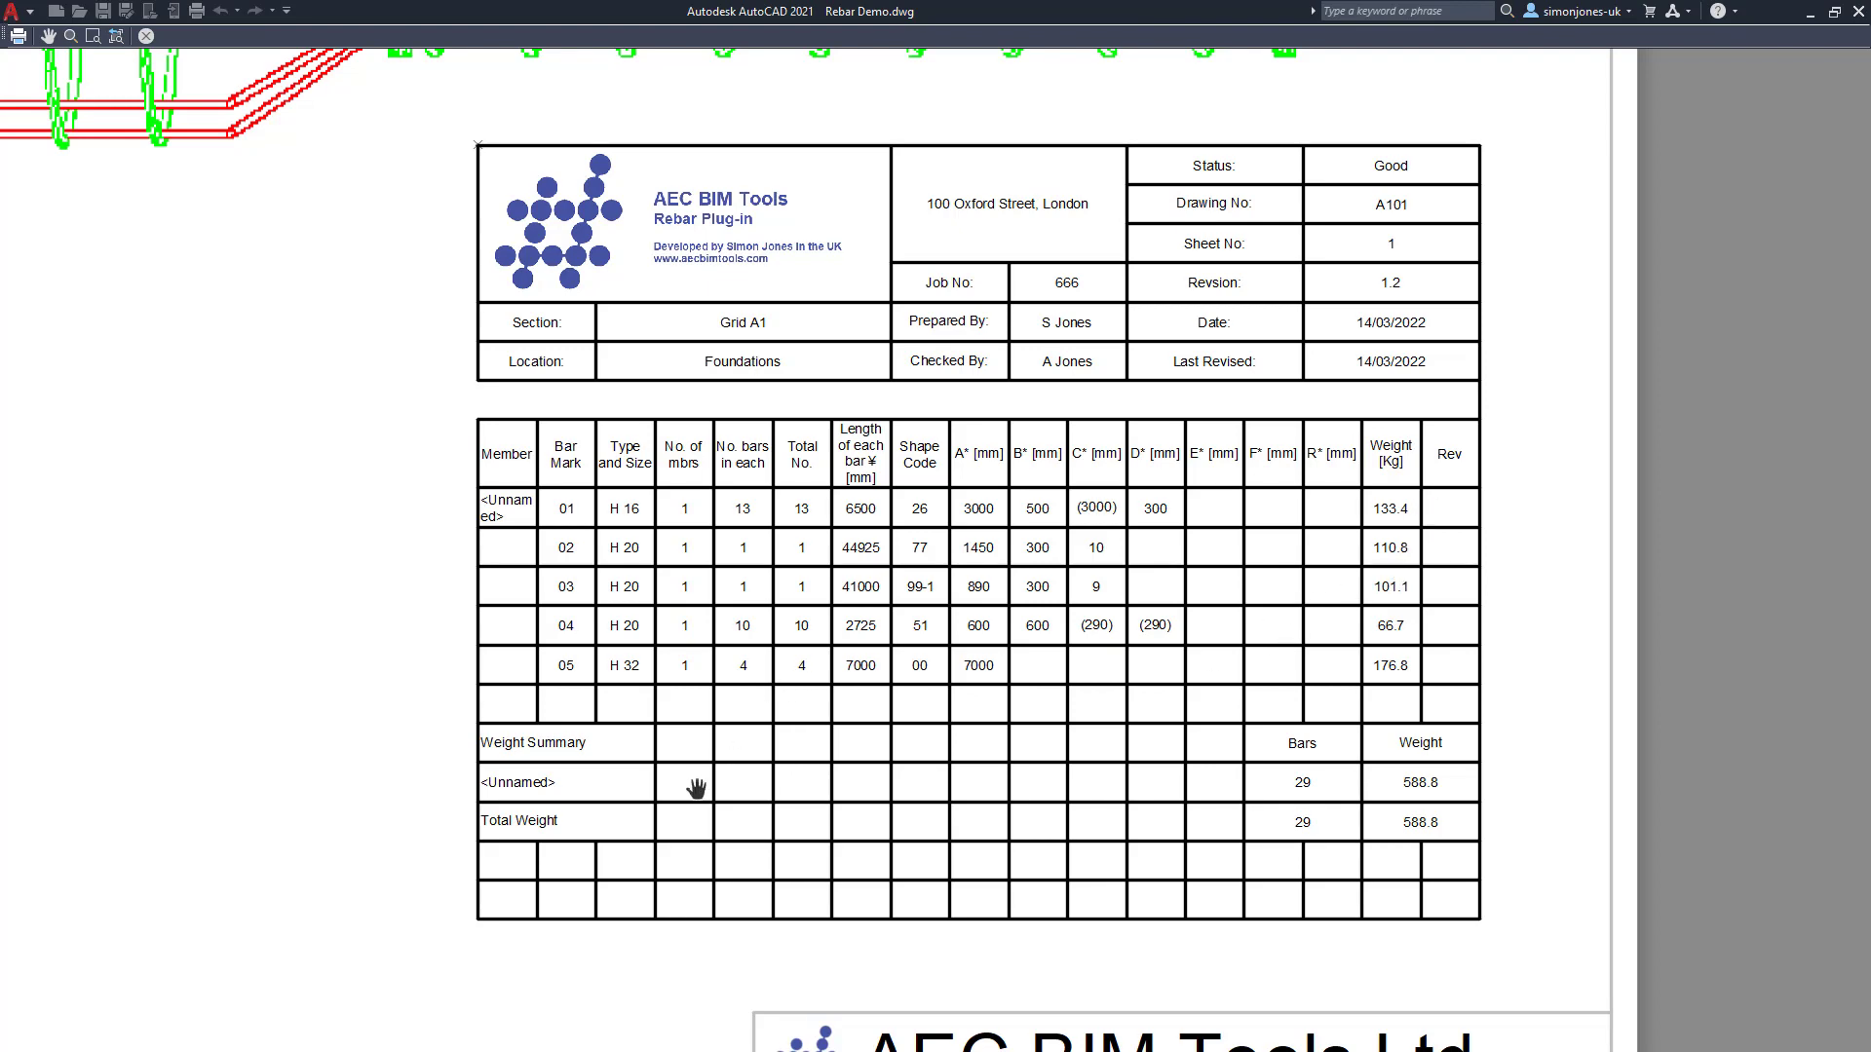
pyautogui.scroll(-5, 697, 785)
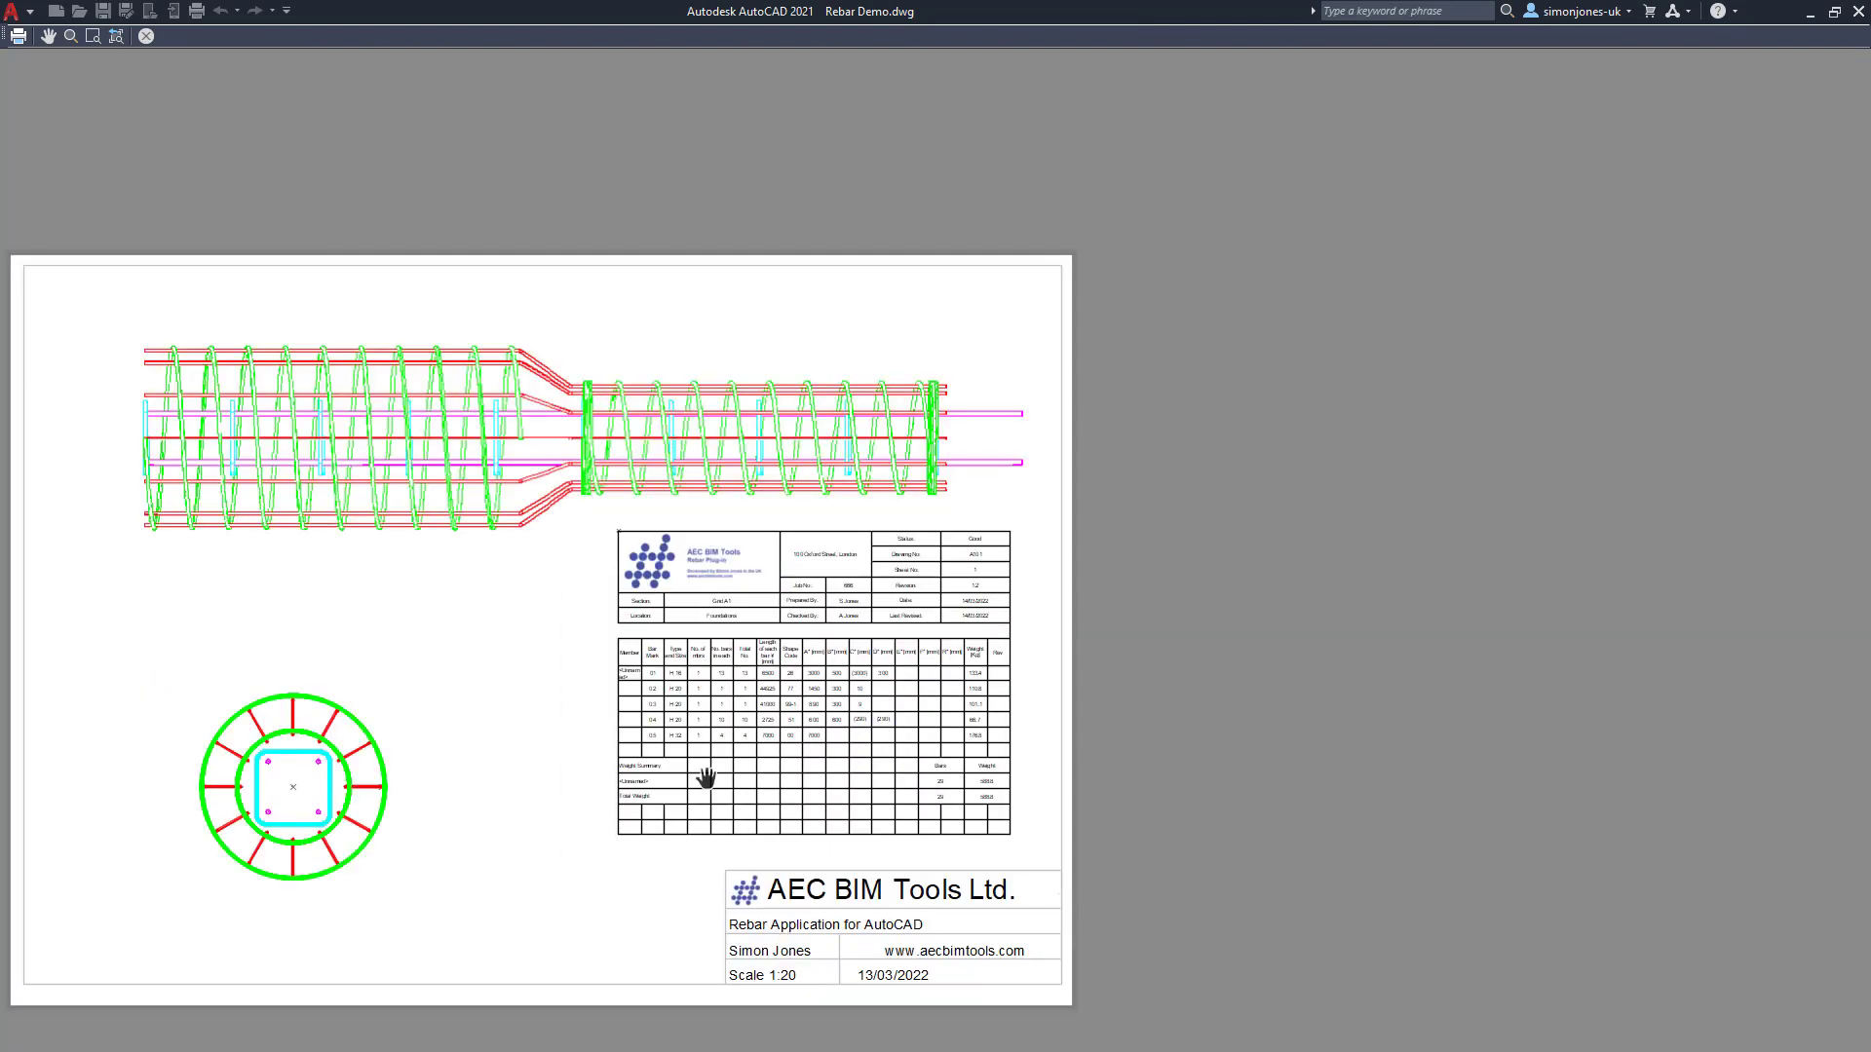
pyautogui.moveTo(659, 760); pyautogui.dragTo(989, 653)
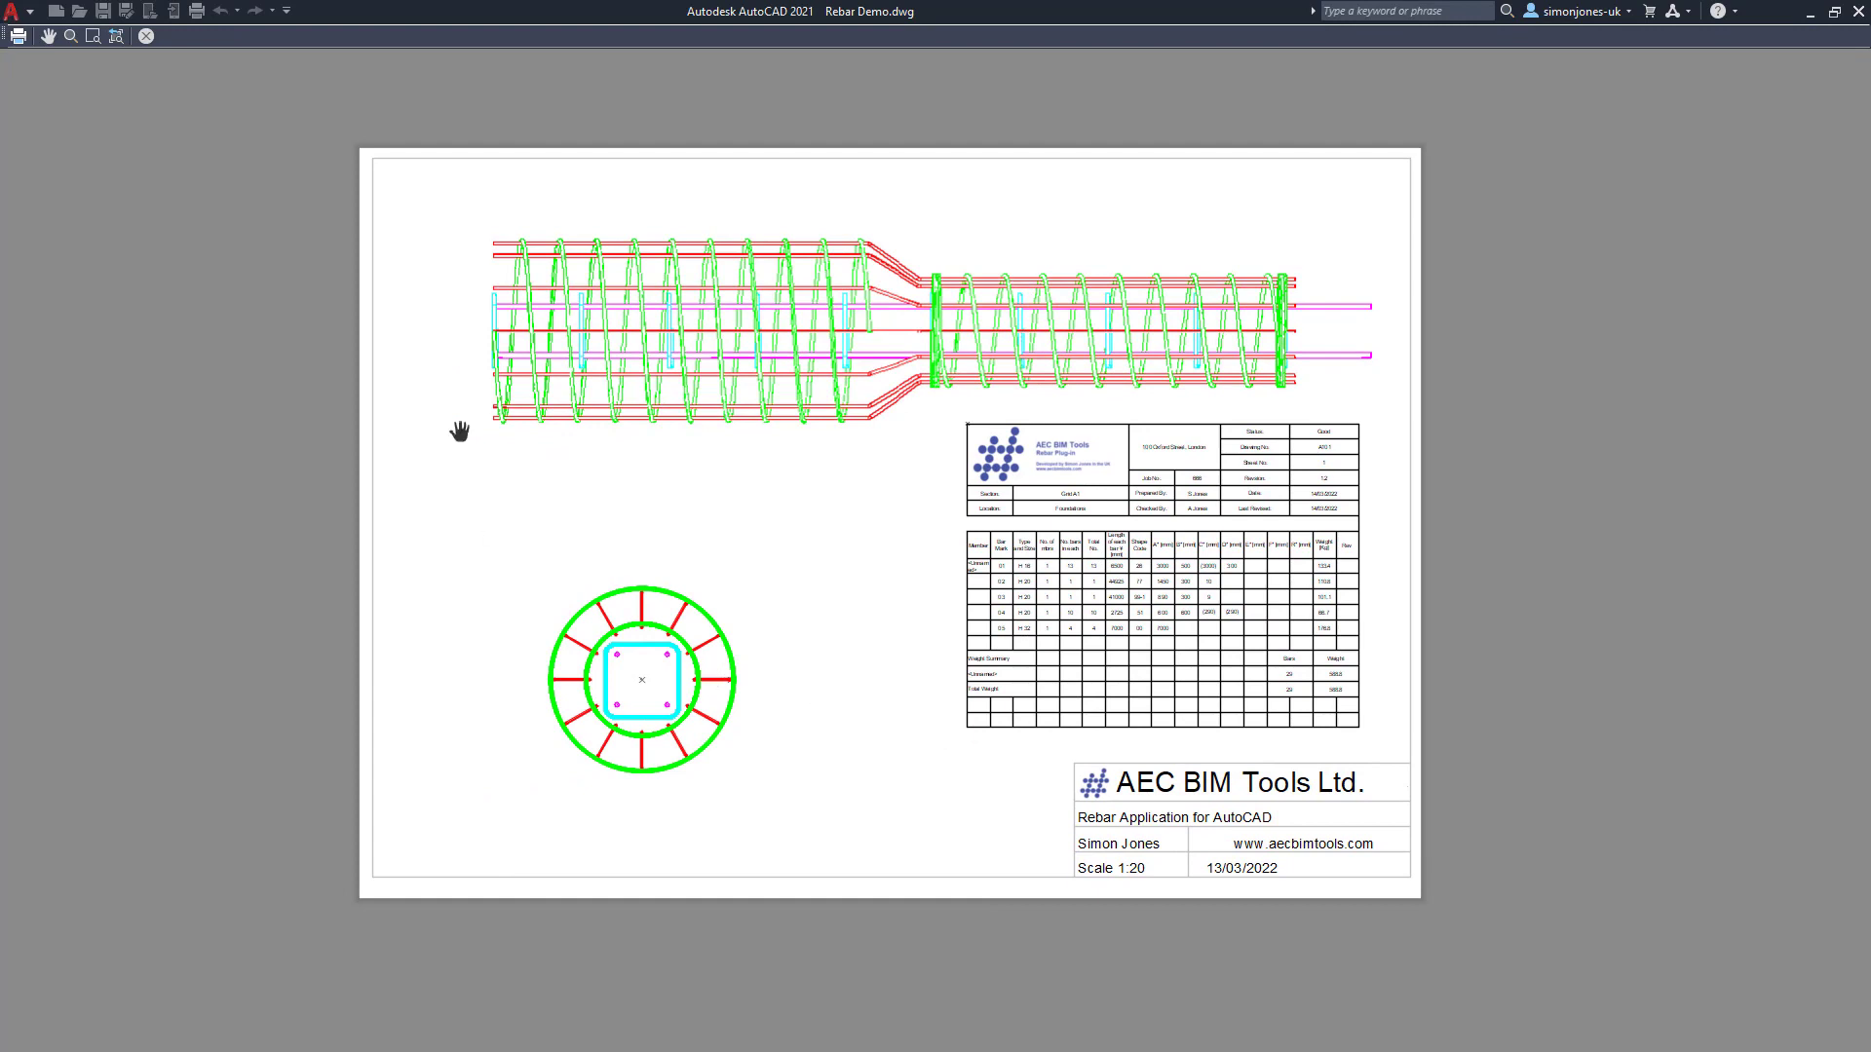
pyautogui.click(147, 41)
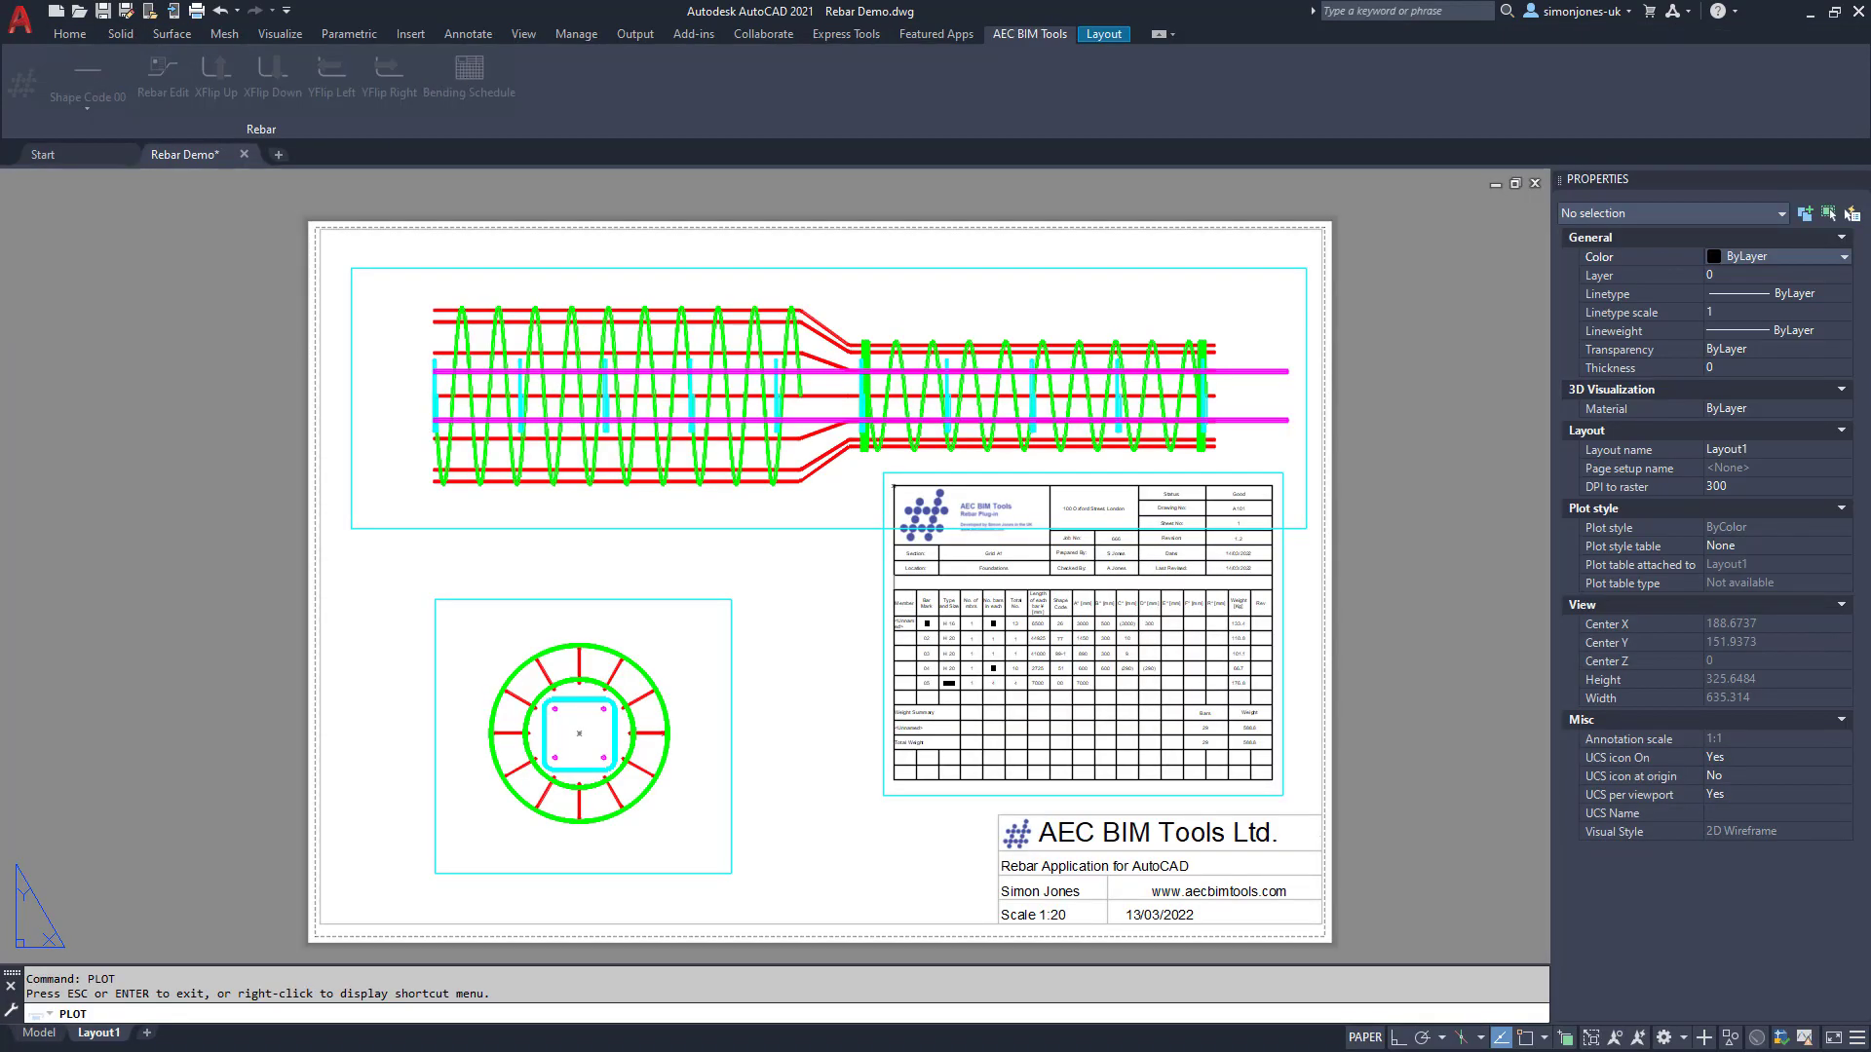
# Step: Export the bending schedule into the existing C:\Temp\rebar.xlsx, then close Excel and the schedule dialog
pyautogui.click(463, 72)
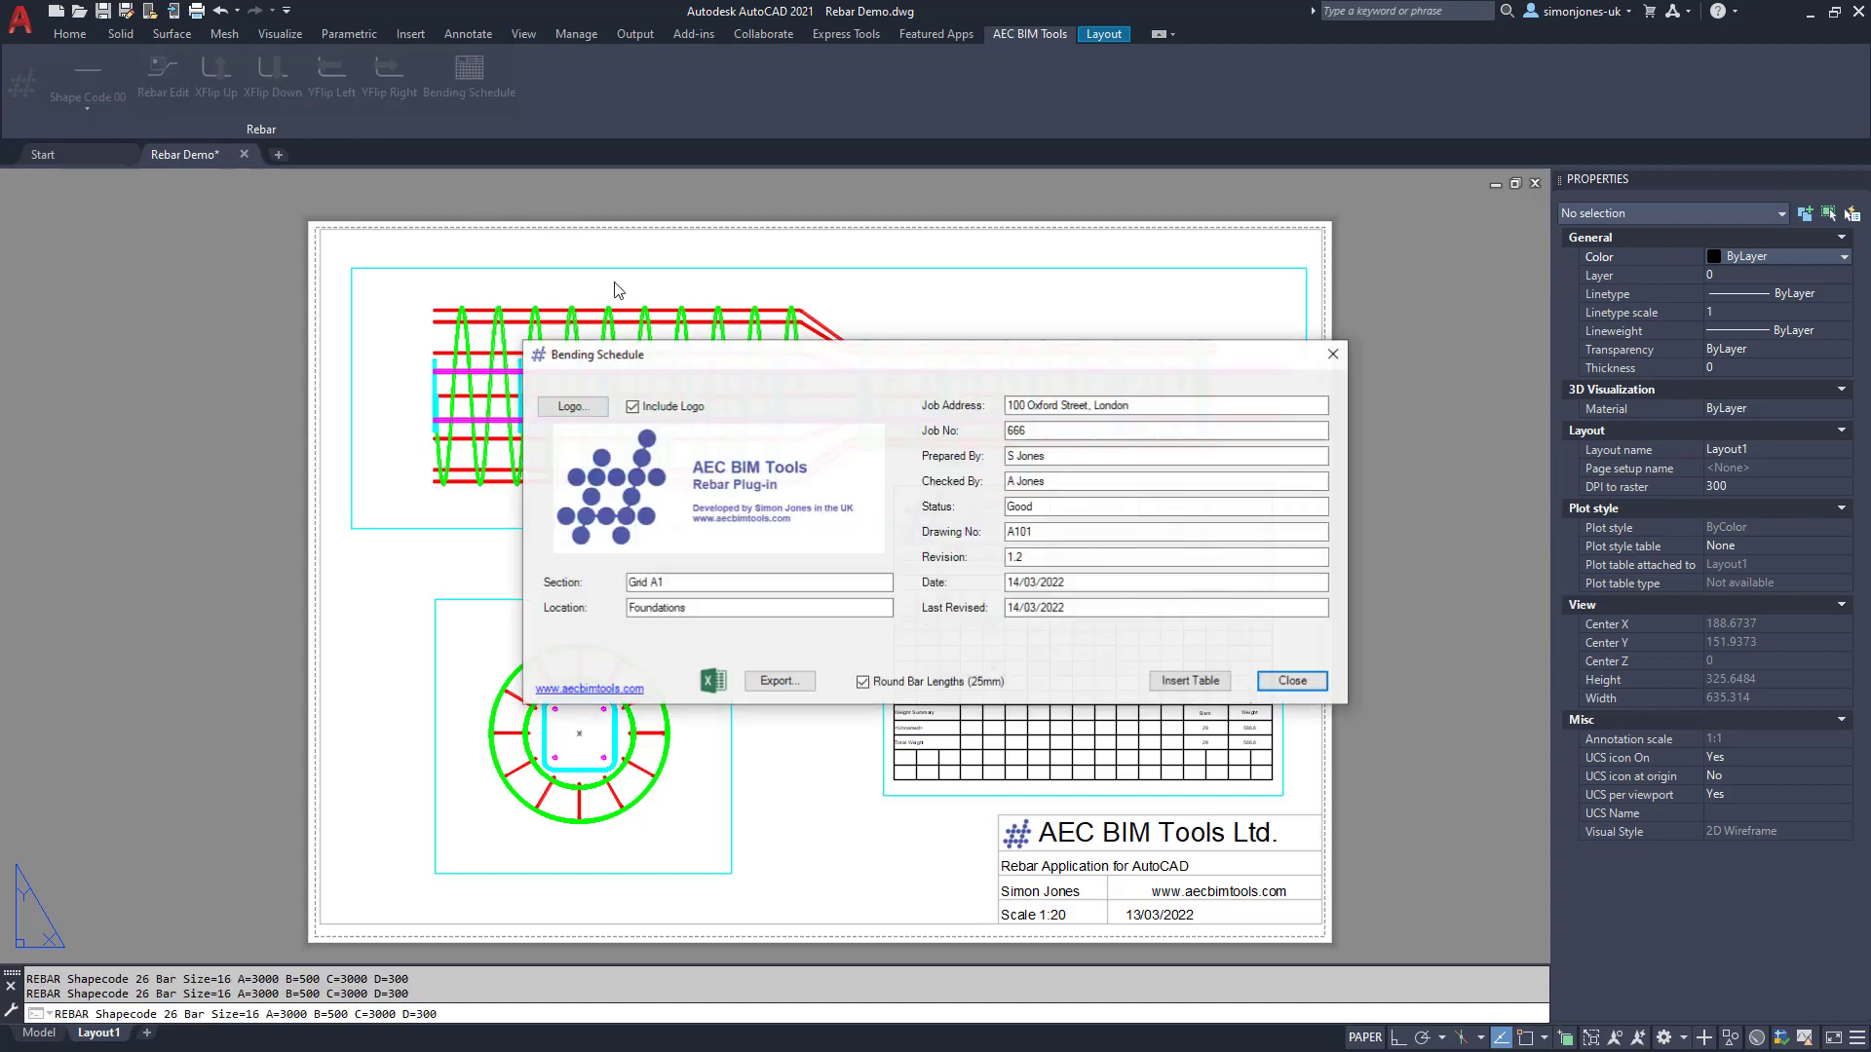
pyautogui.click(778, 681)
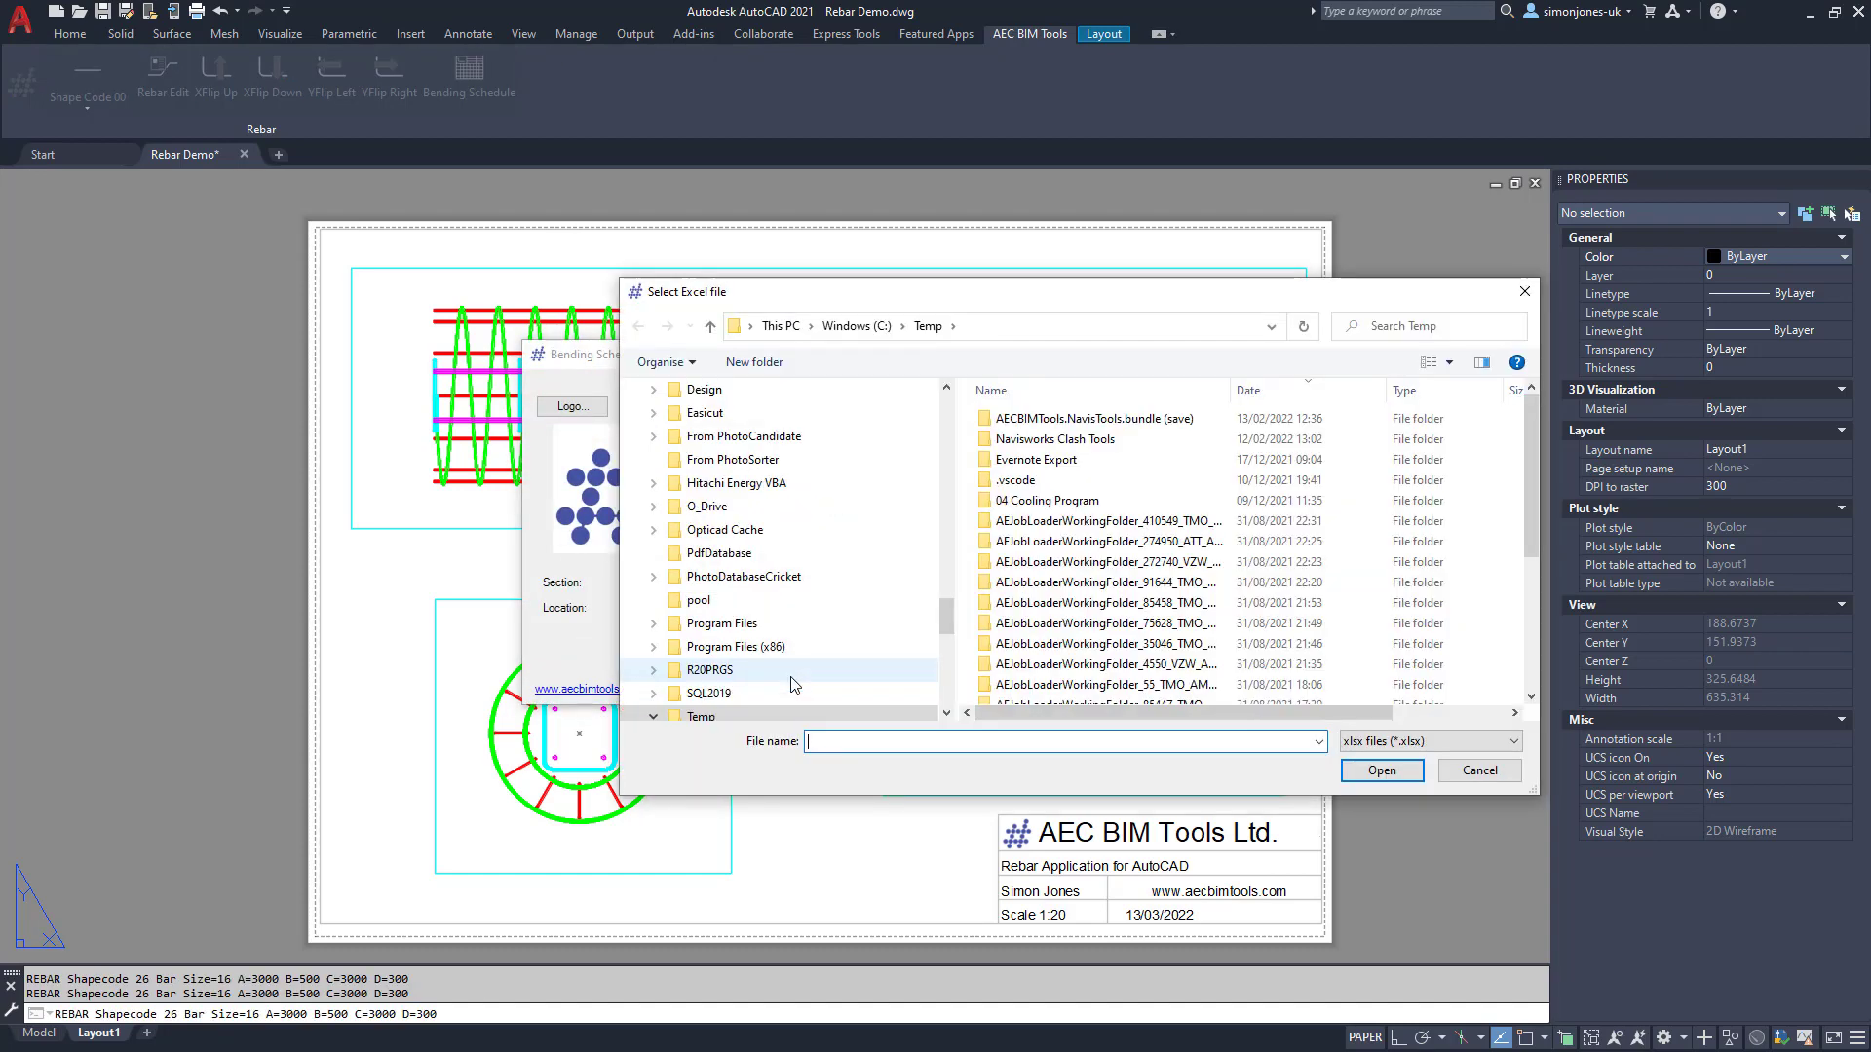
pyautogui.write('re')
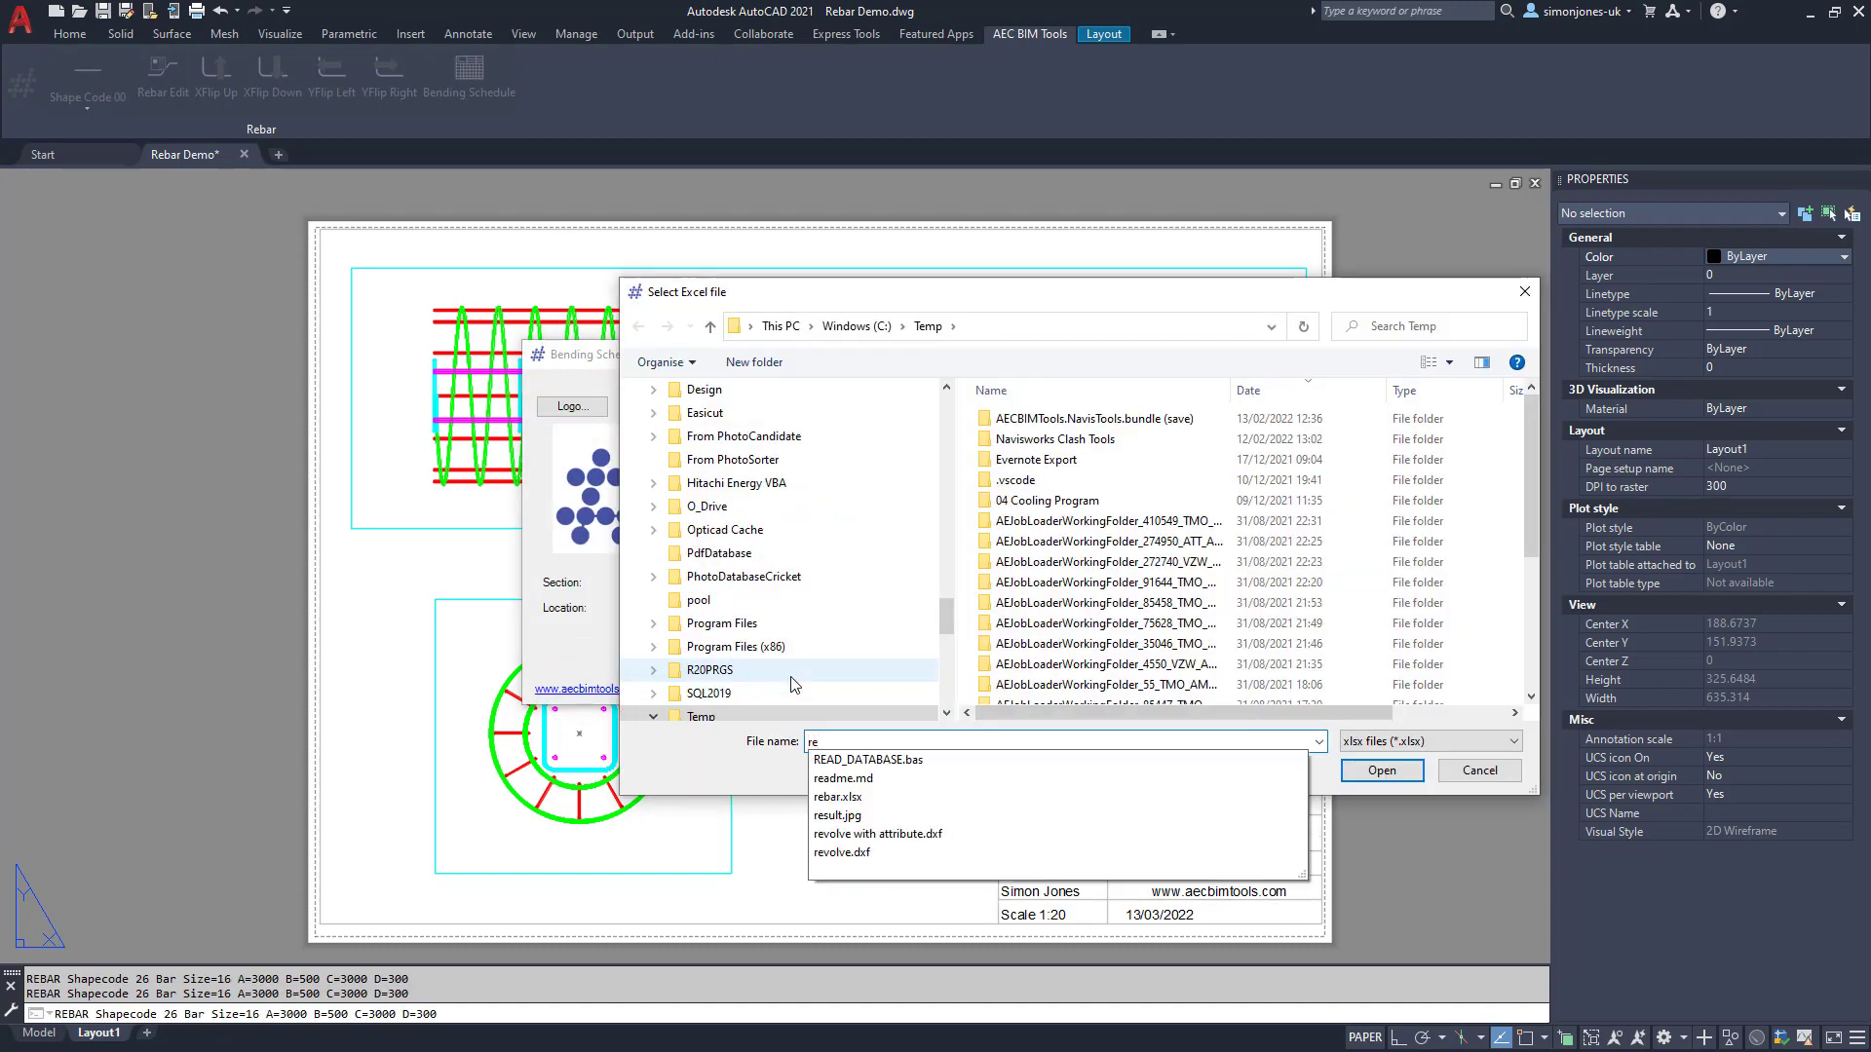
pyautogui.click(840, 797)
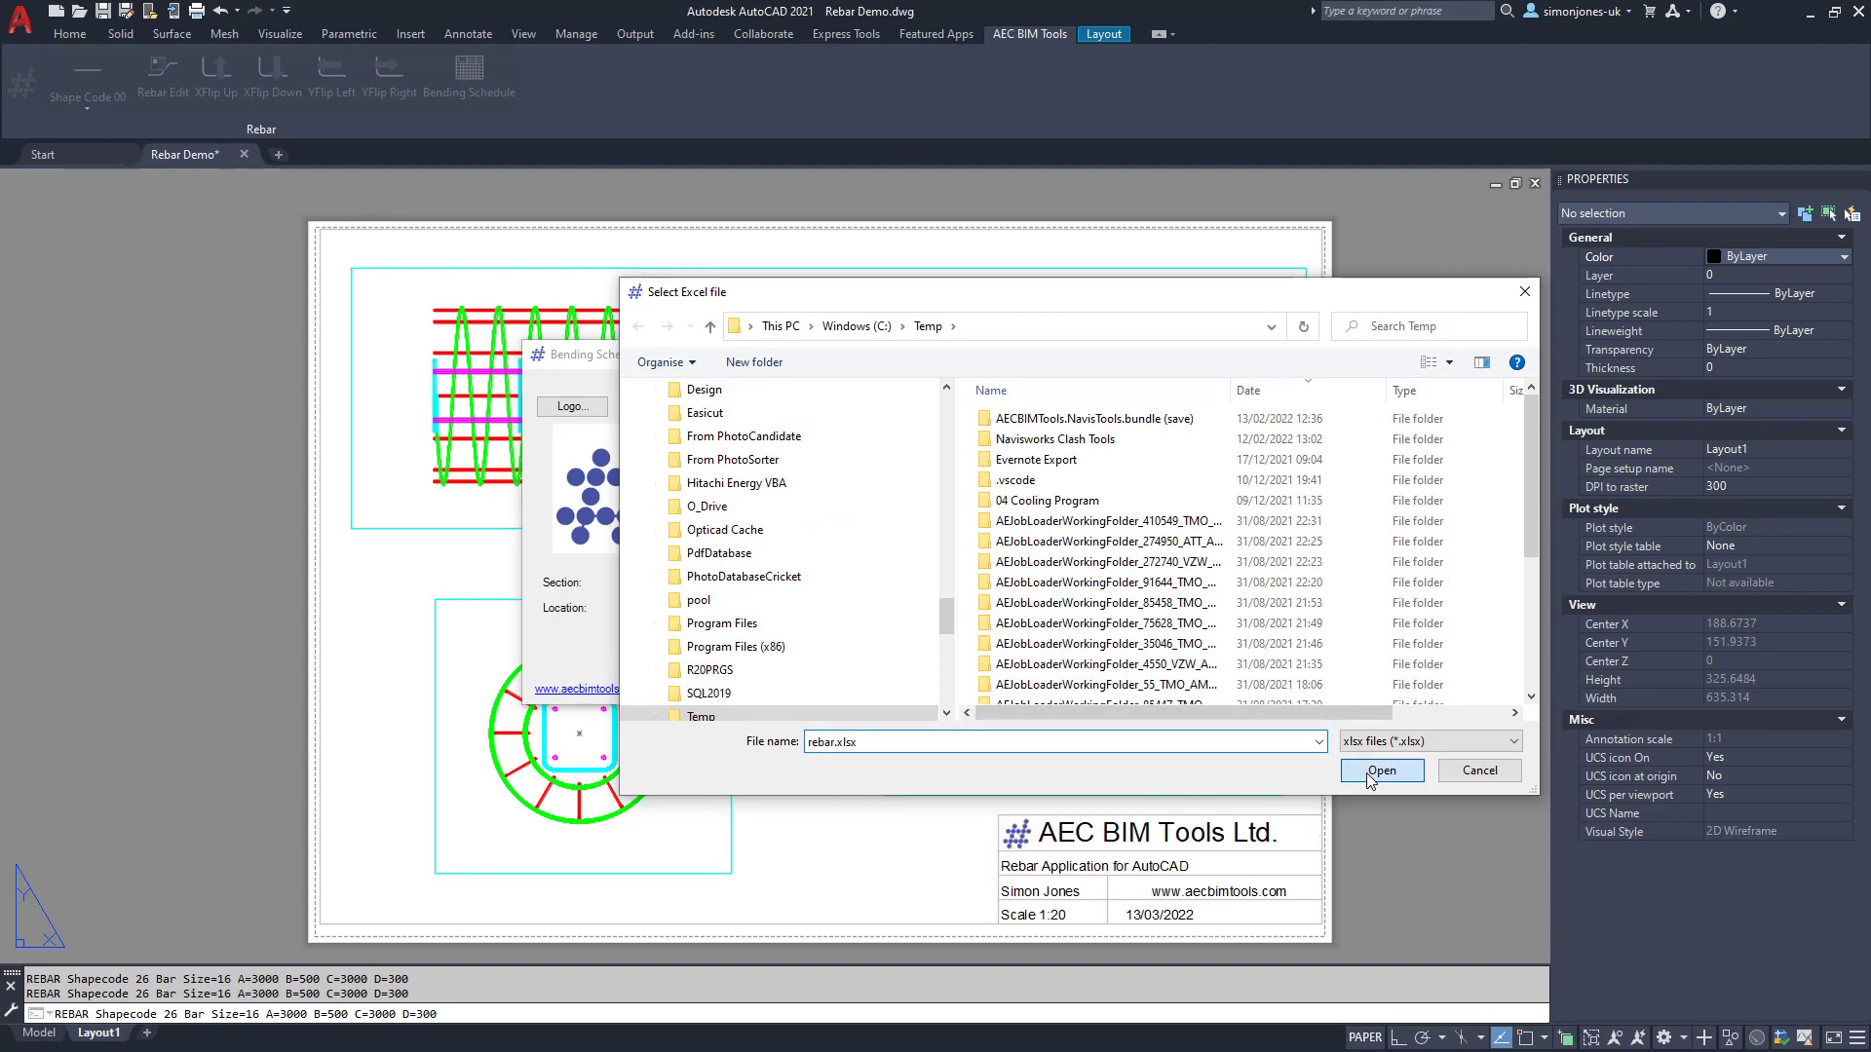
pyautogui.click(1382, 769)
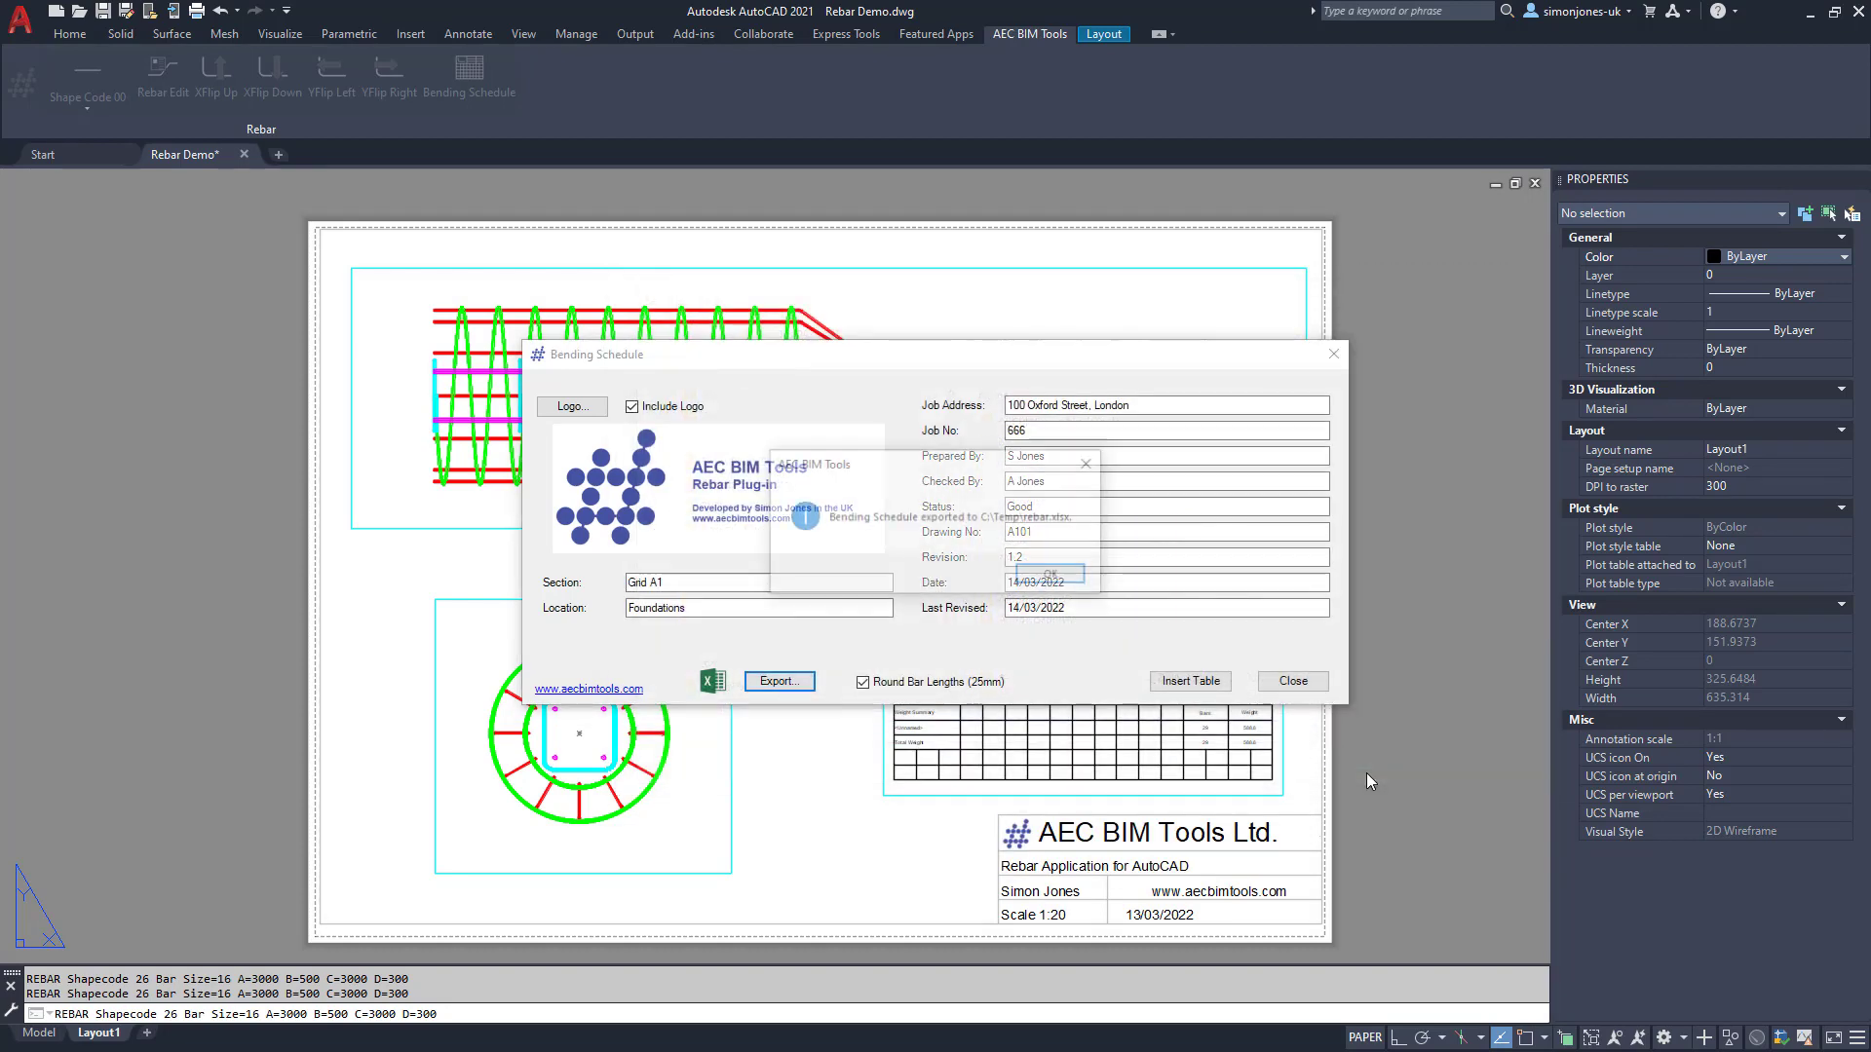
pyautogui.click(1060, 579)
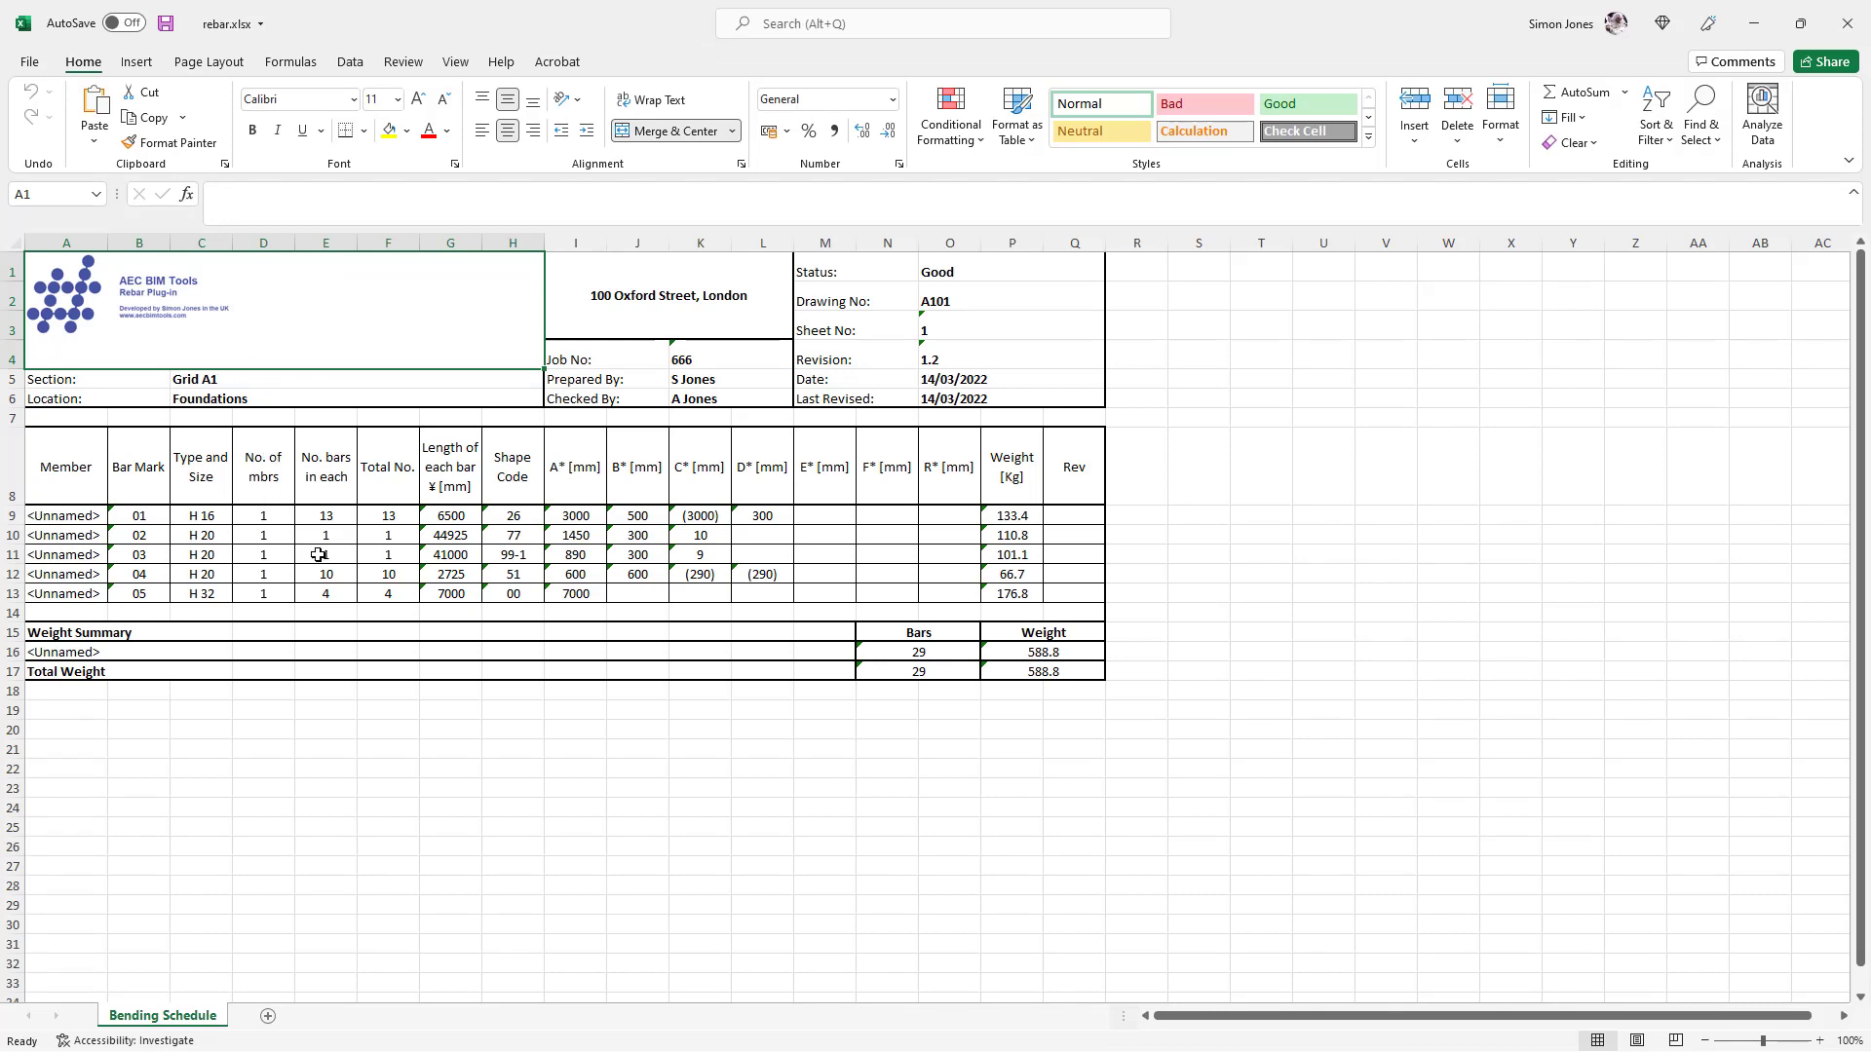
pyautogui.click(1849, 45)
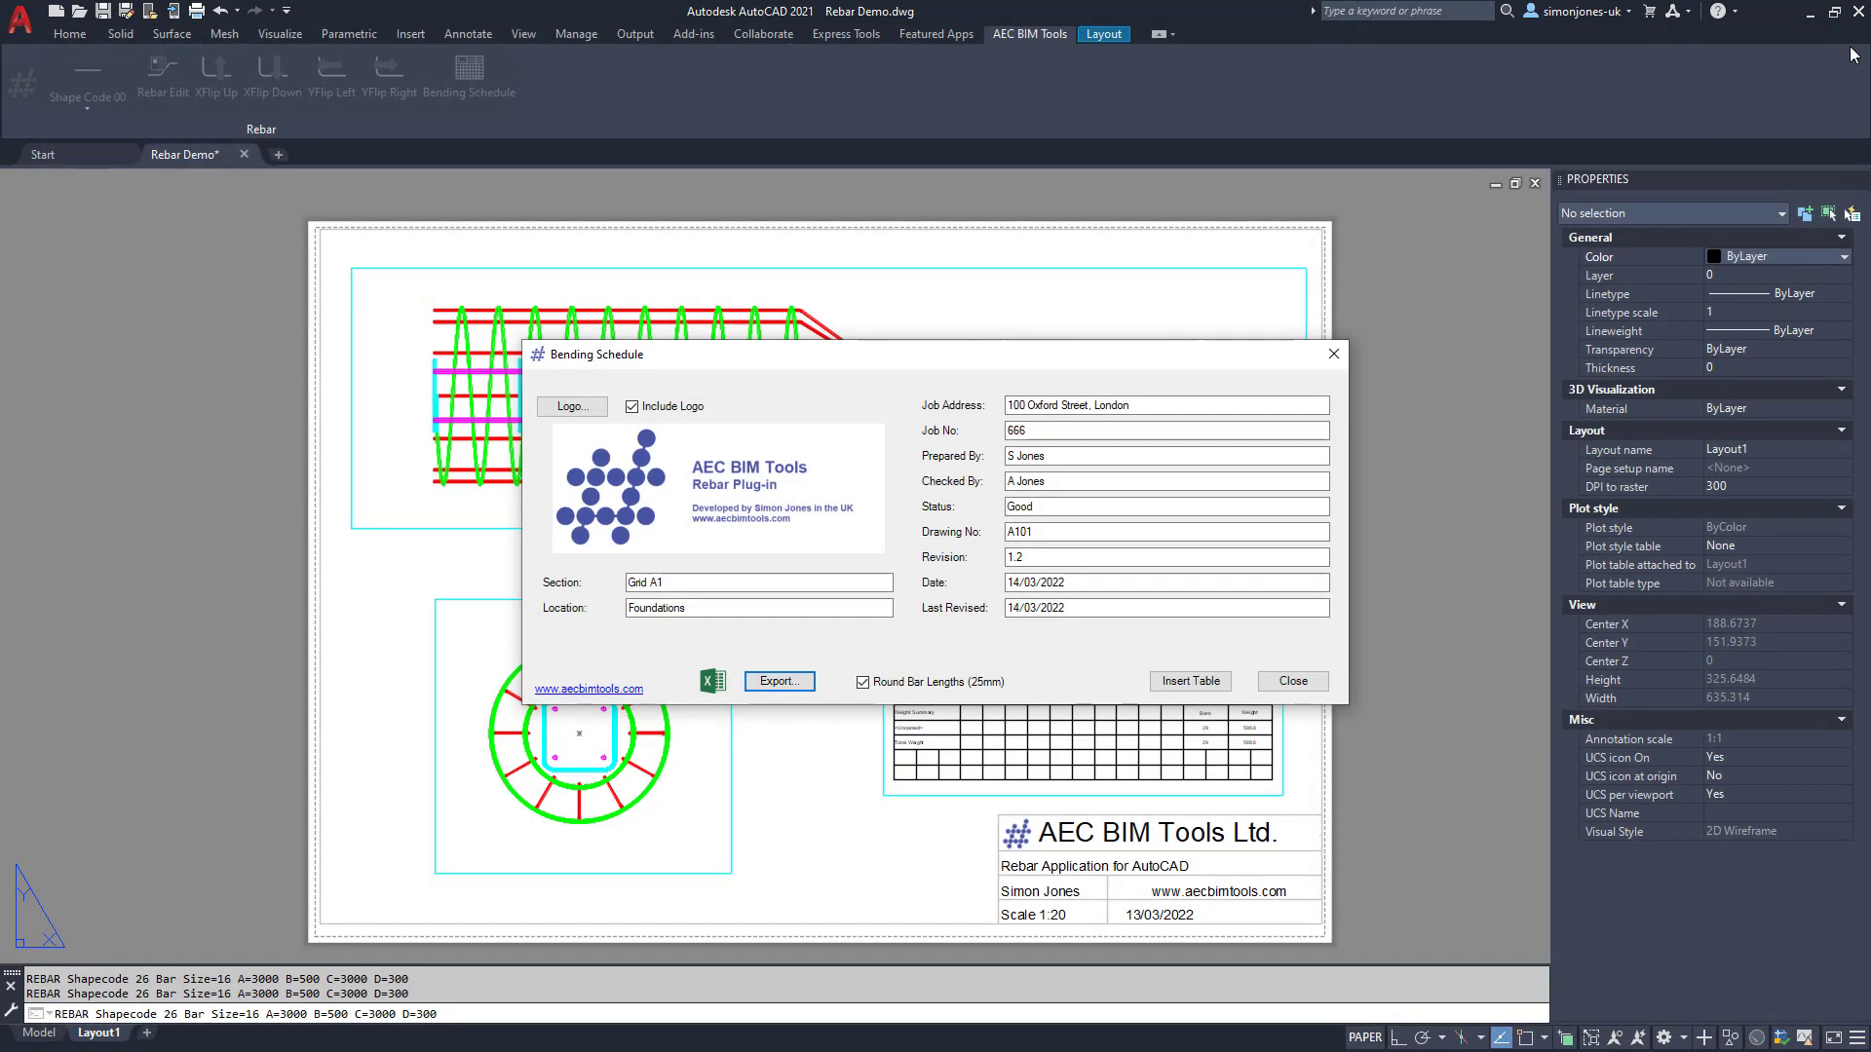
pyautogui.click(1286, 681)
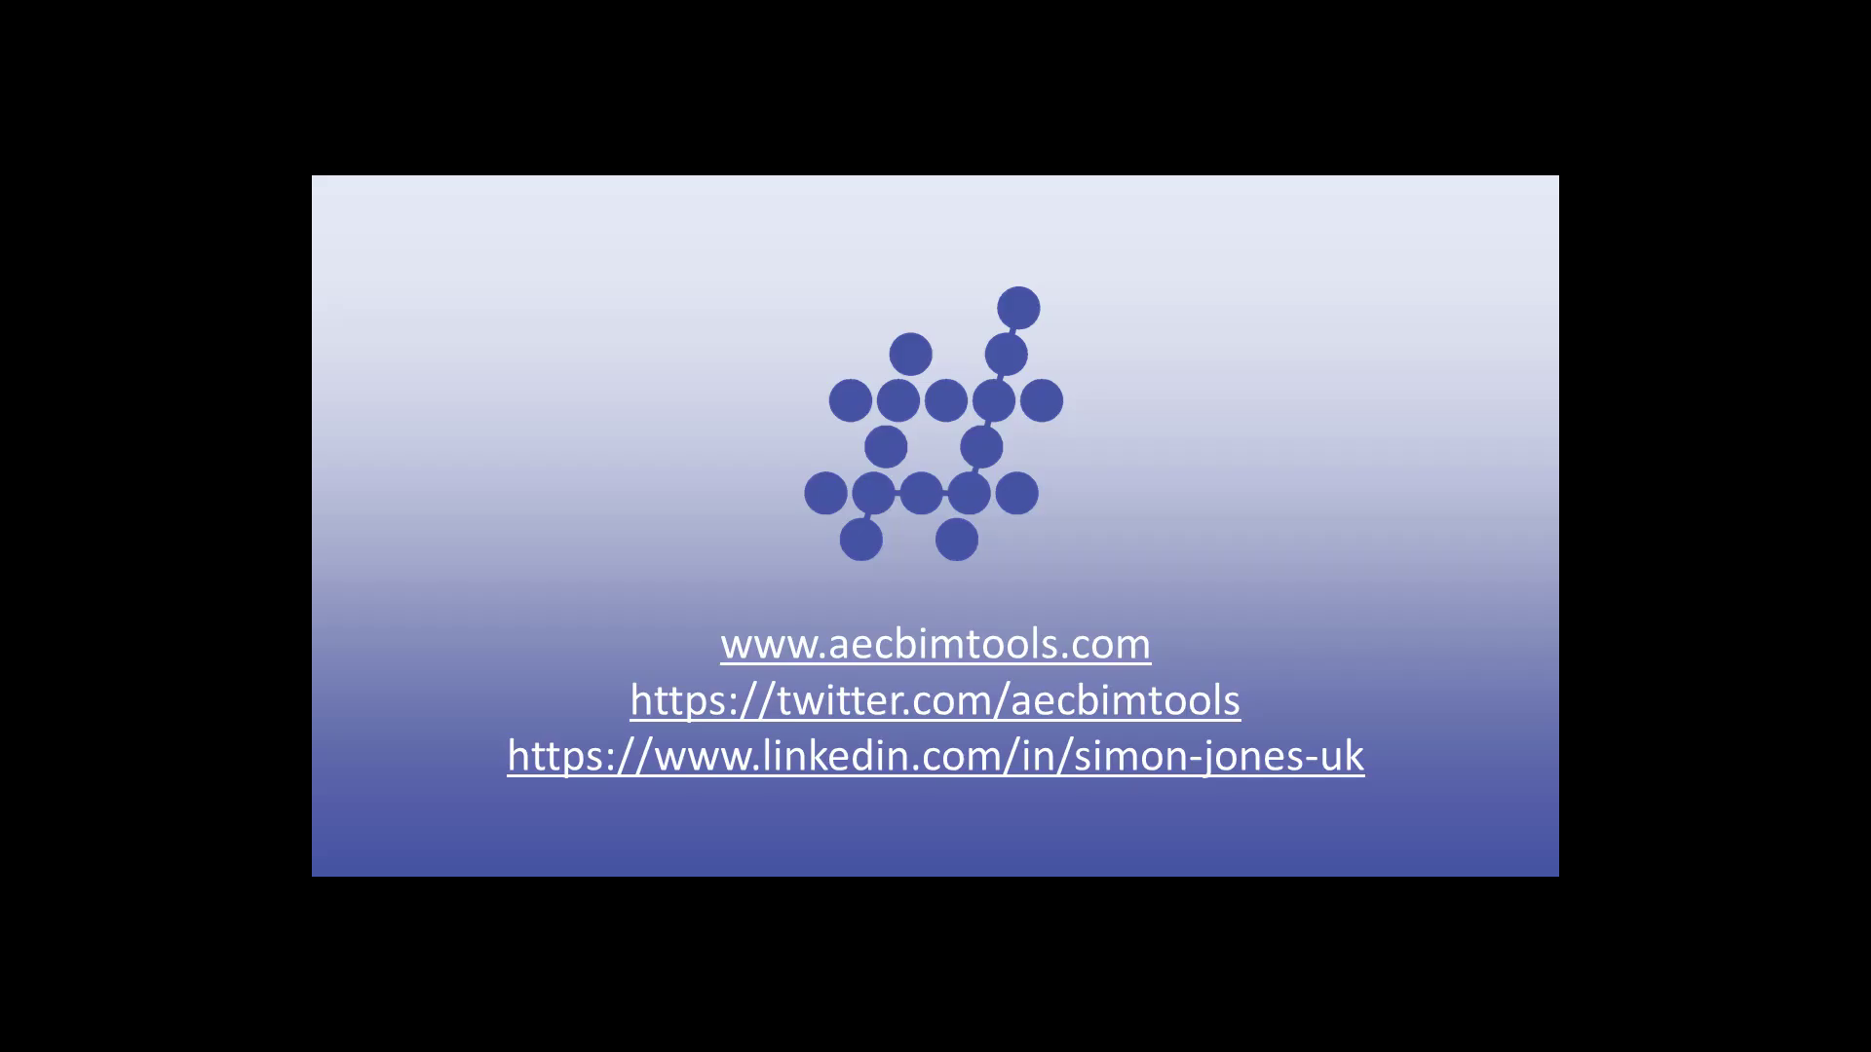